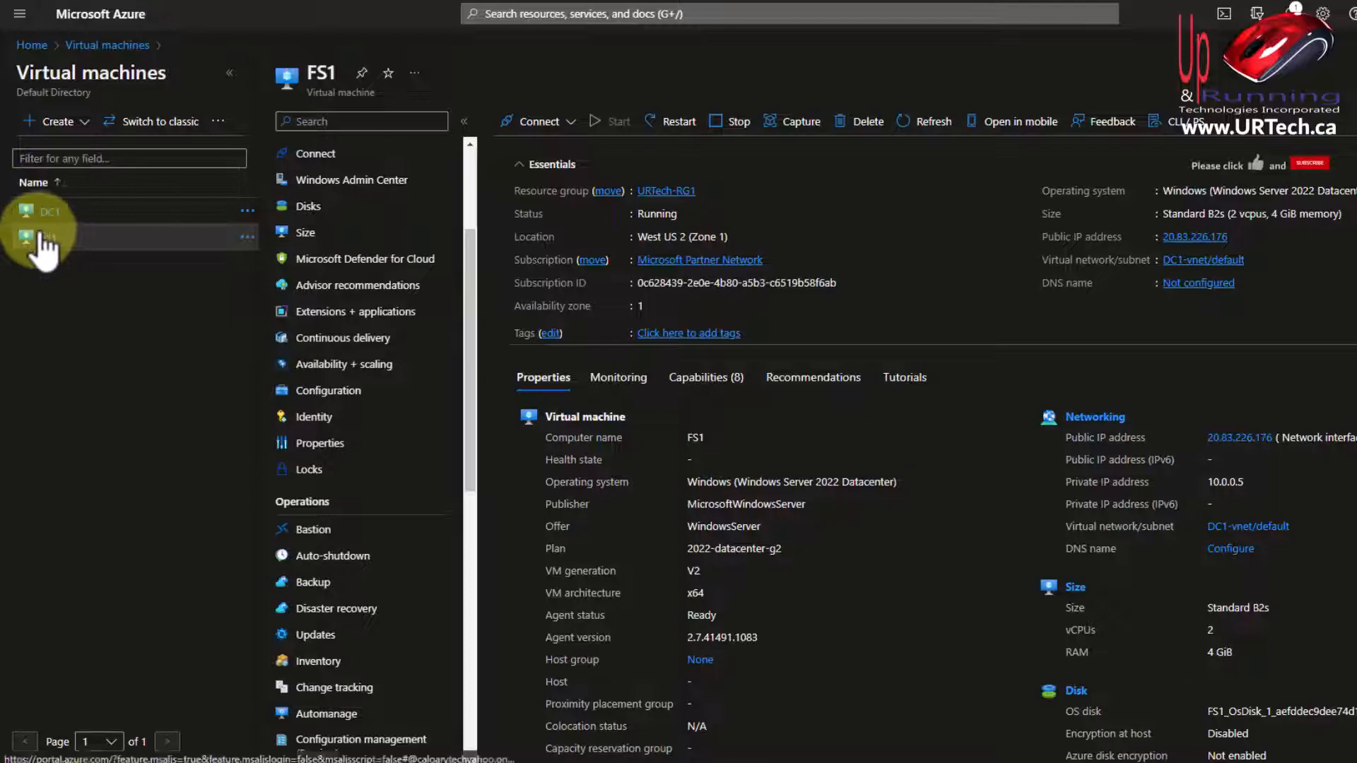
# - Open the backup settings of the FS1 virtual machine from the portal's home page
pyautogui.click(32, 45)
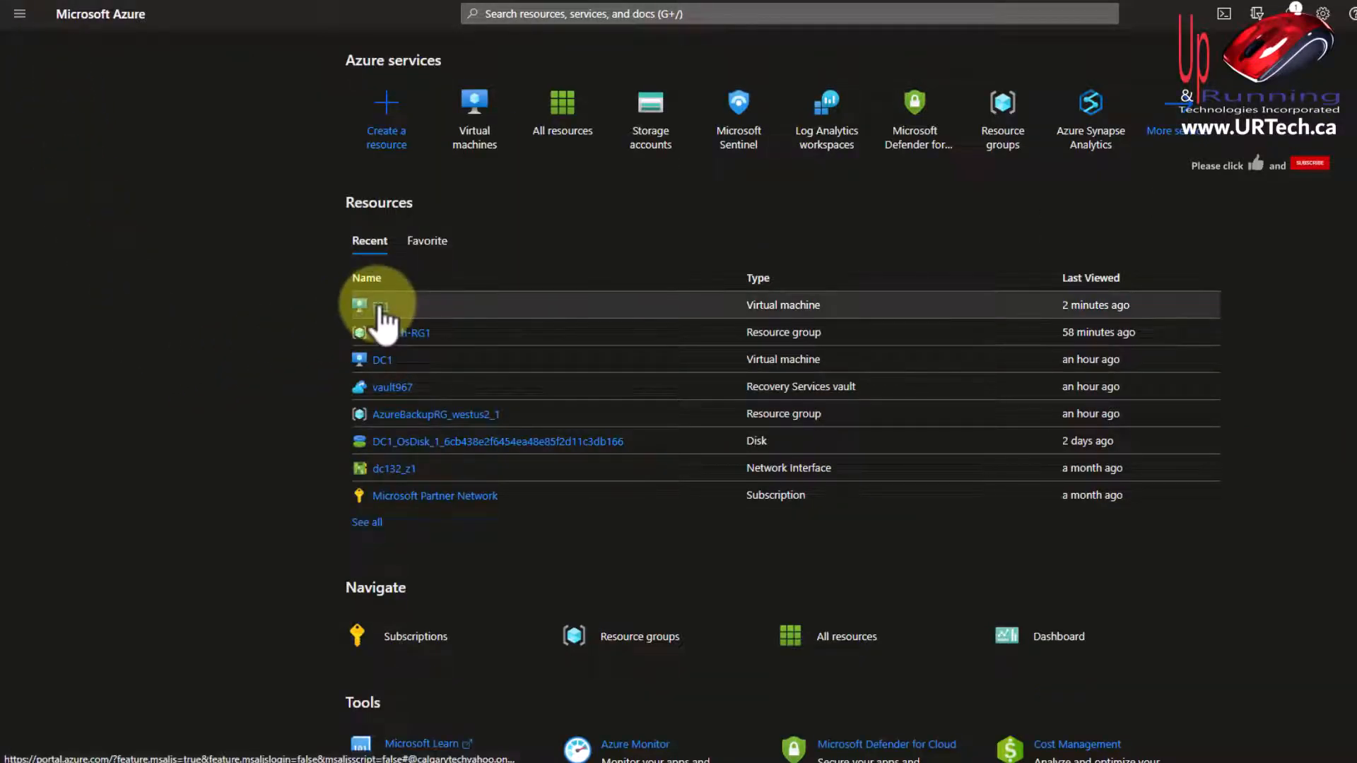
pyautogui.moveTo(380, 309)
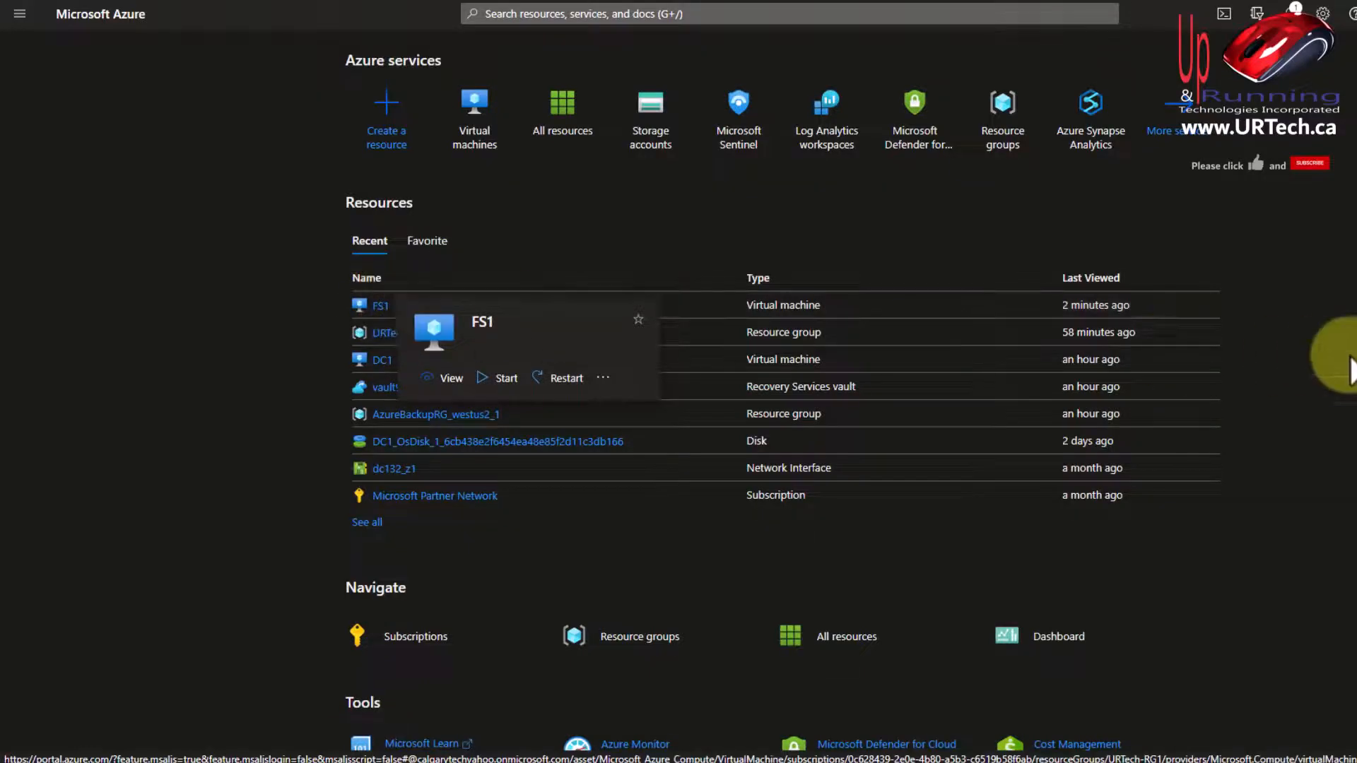
pyautogui.click(380, 306)
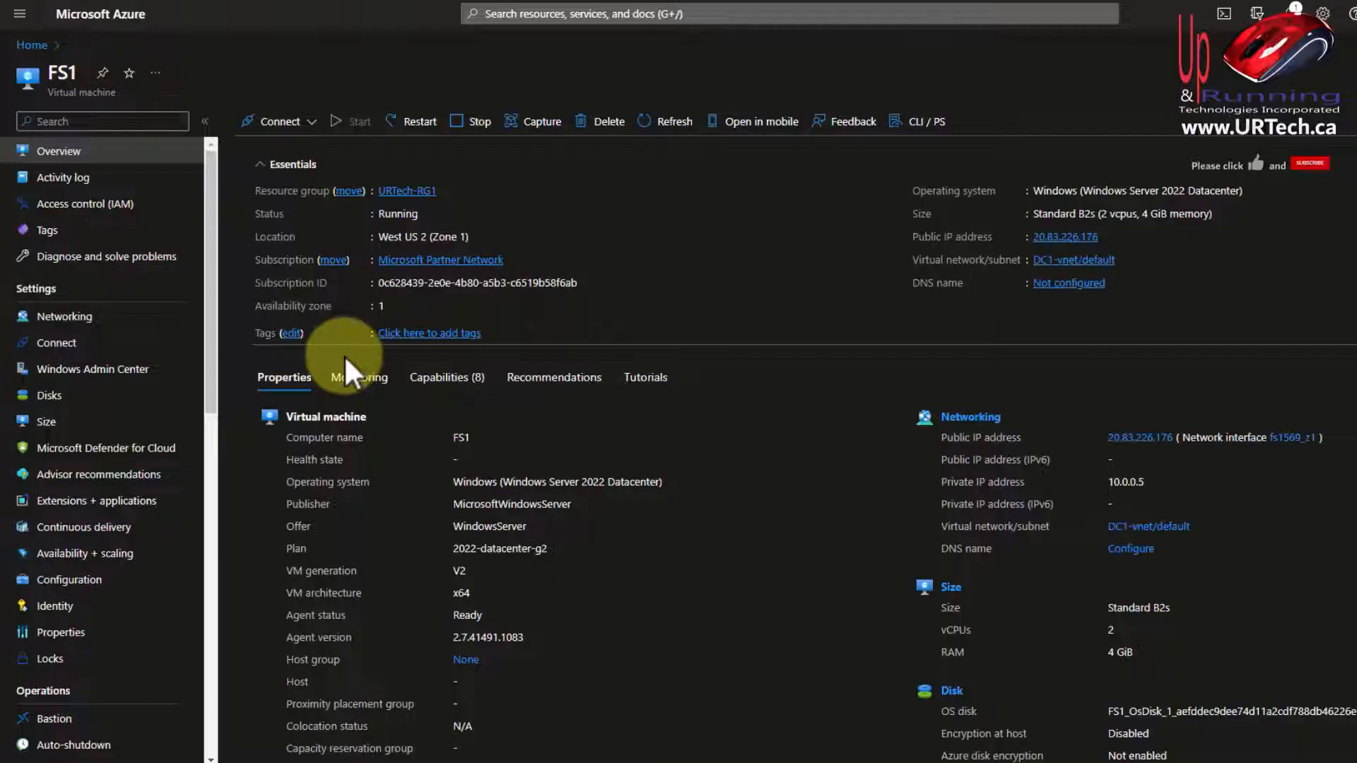
pyautogui.moveTo(214, 269); pyautogui.dragTo(205, 312)
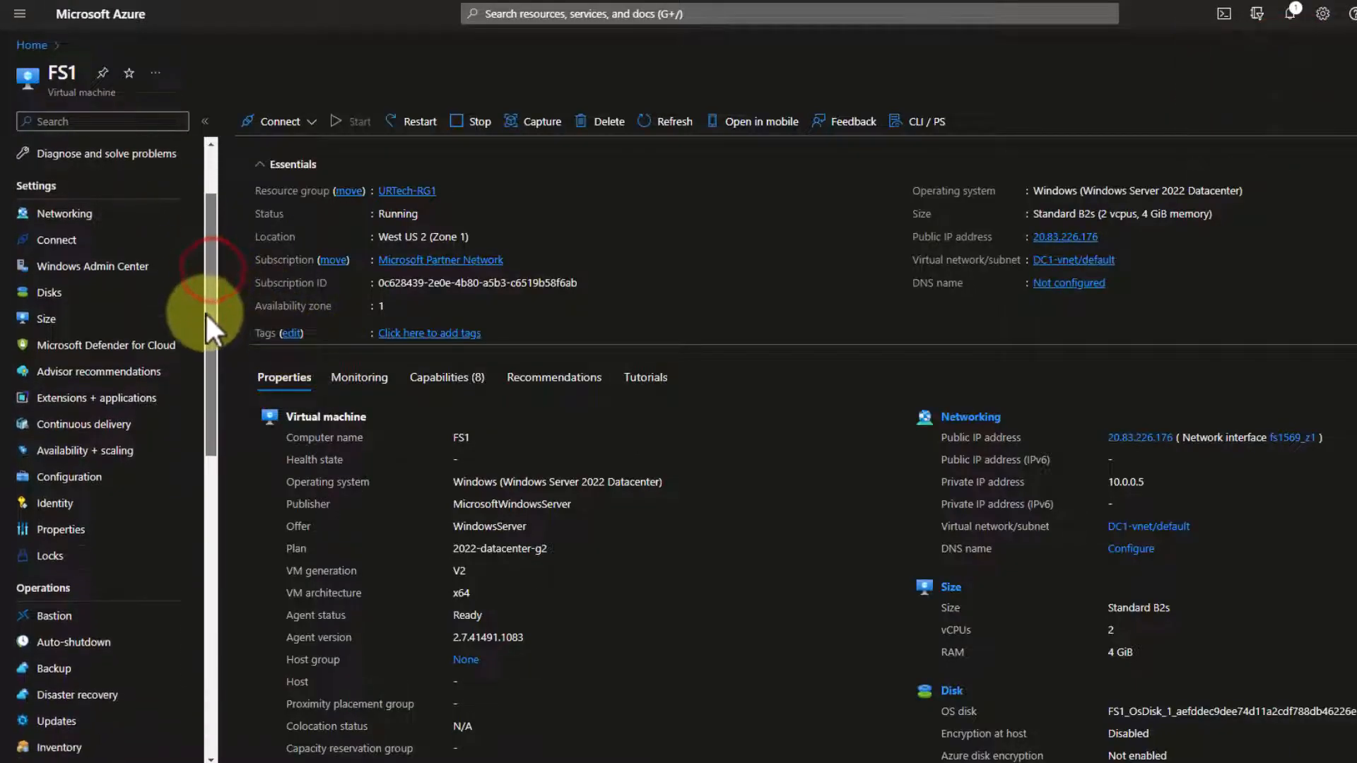
pyautogui.click(62, 675)
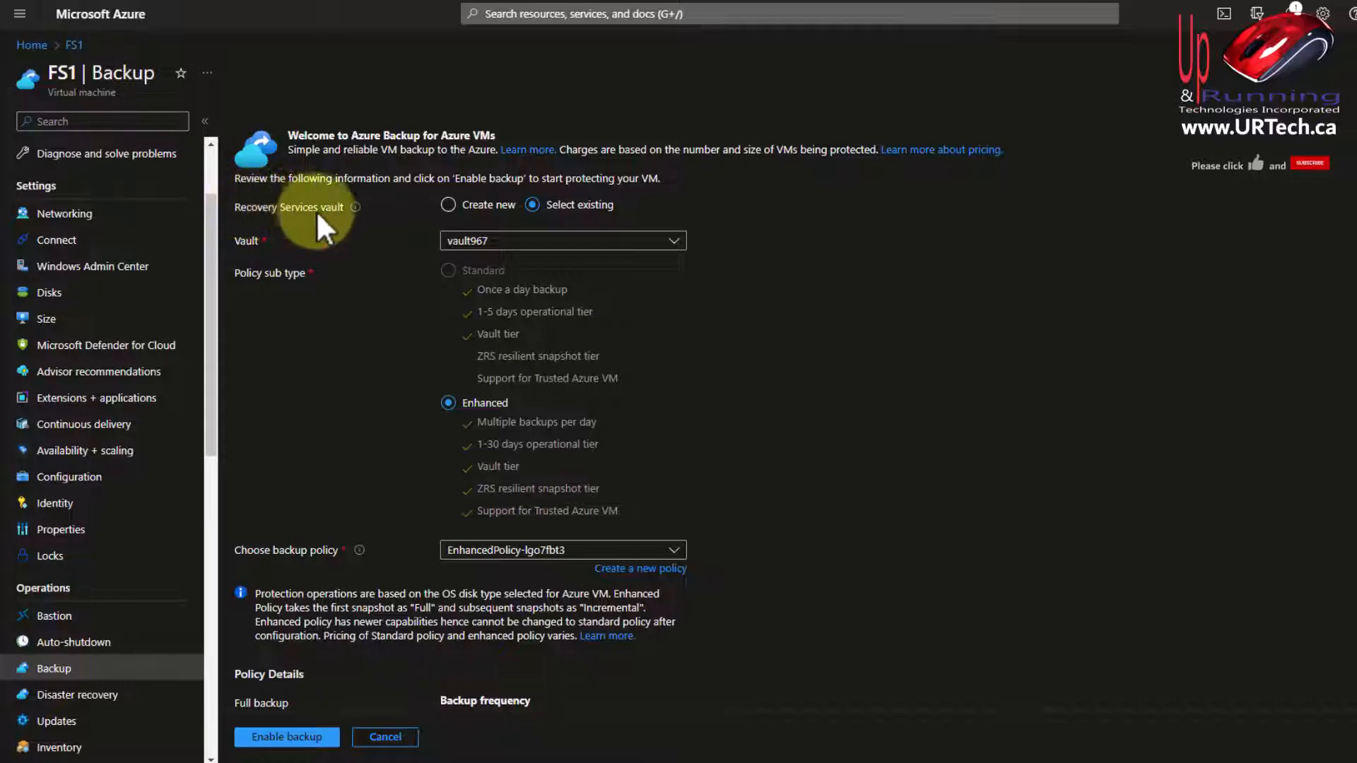
# - Enable backup for FS1 using the existing vault967 vault, the Enhanced policy sub type and the EnhancedPolicy-lgo7fbt3 policy
pyautogui.click(450, 205)
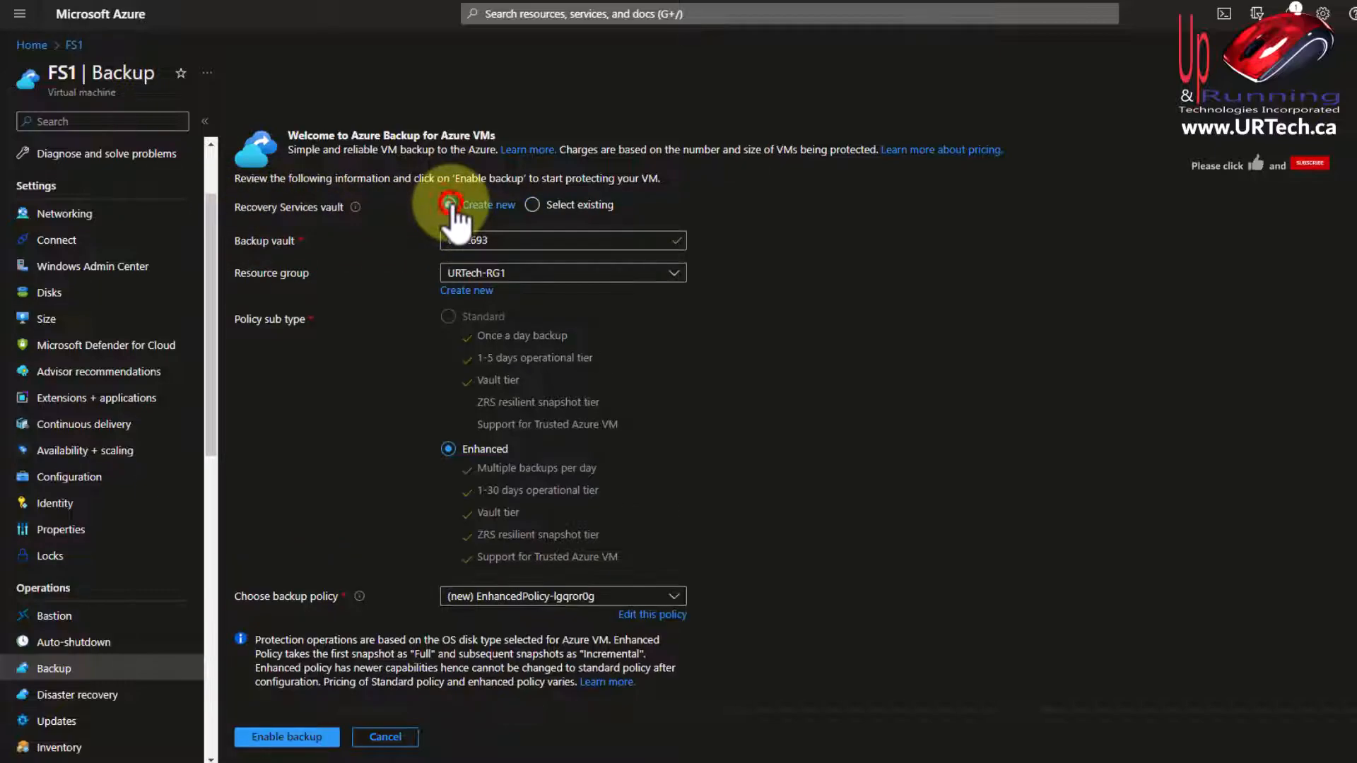
pyautogui.click(541, 206)
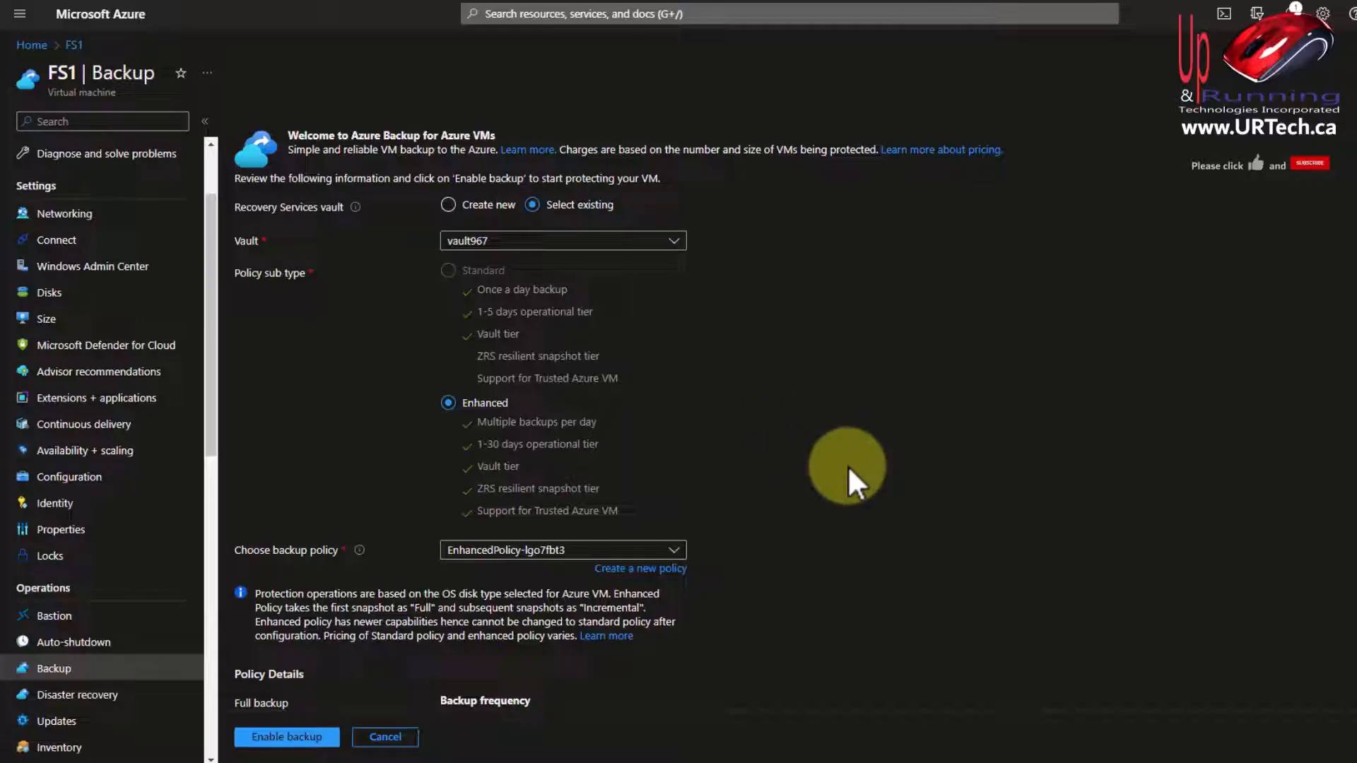
pyautogui.scroll(-2, 847, 467)
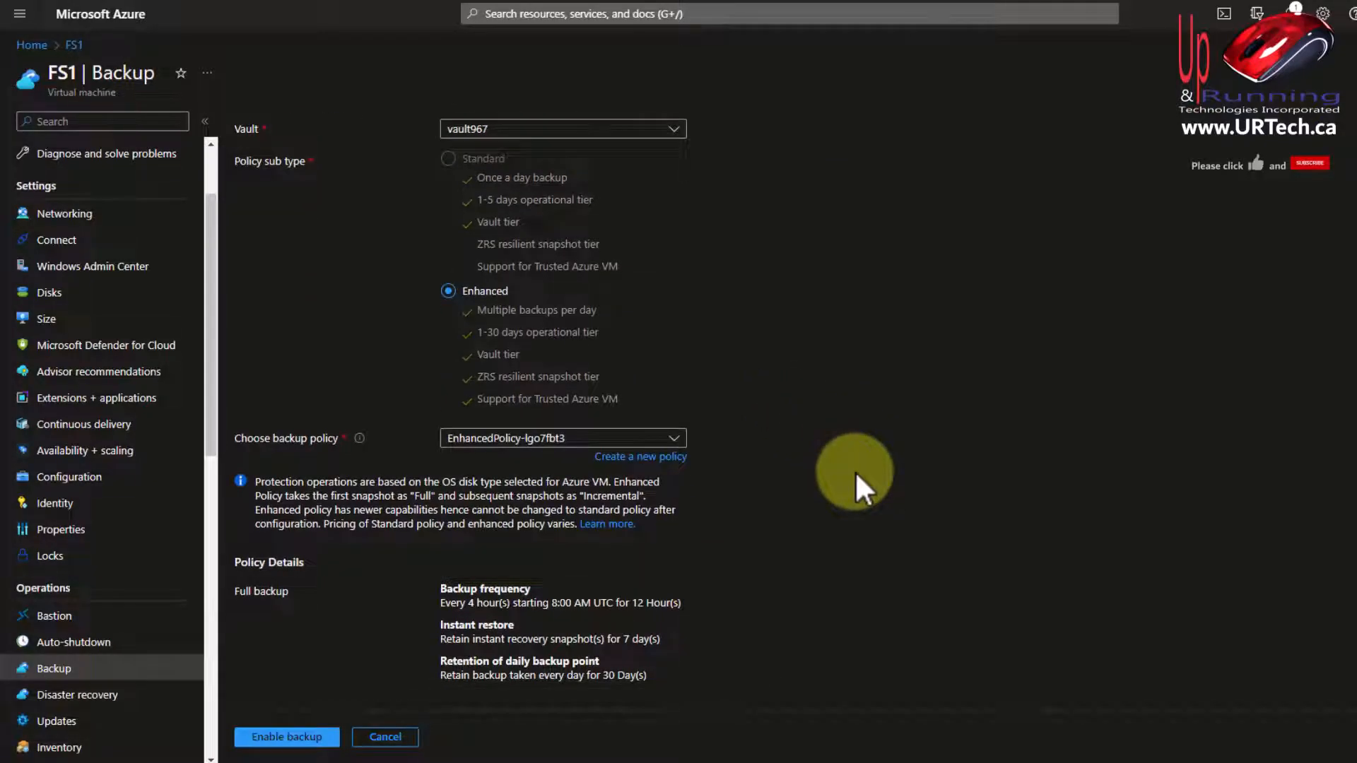
pyautogui.click(619, 439)
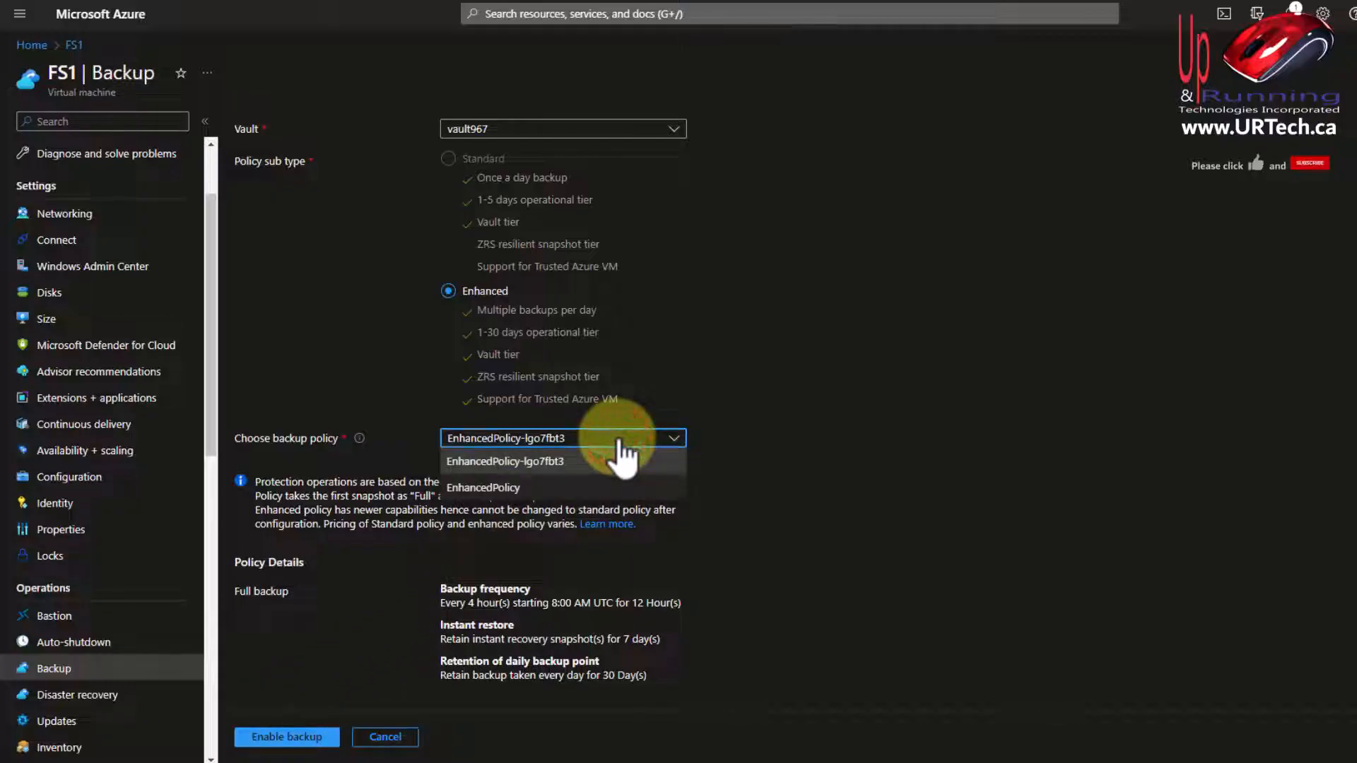
pyautogui.click(619, 442)
pyautogui.moveTo(566, 602); pyautogui.dragTo(631, 609)
pyautogui.click(467, 604)
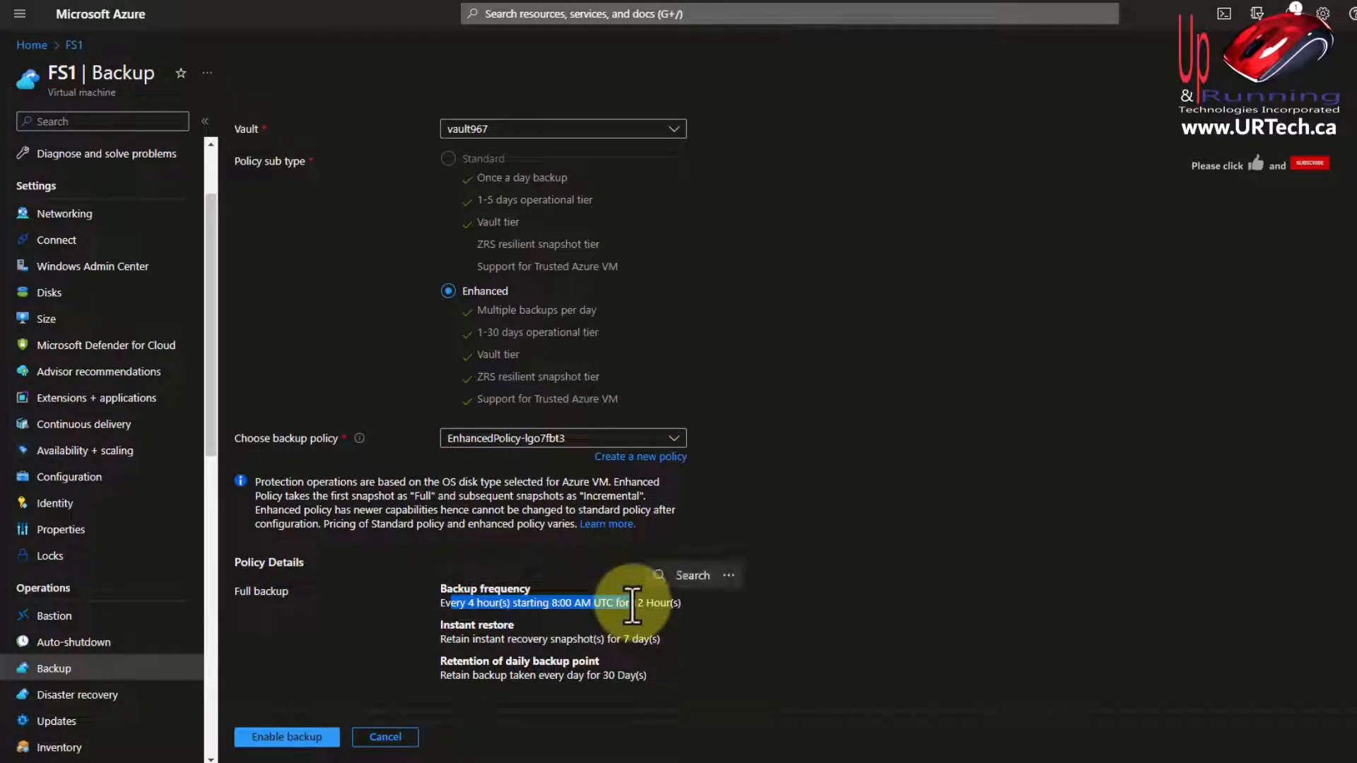
pyautogui.click(281, 736)
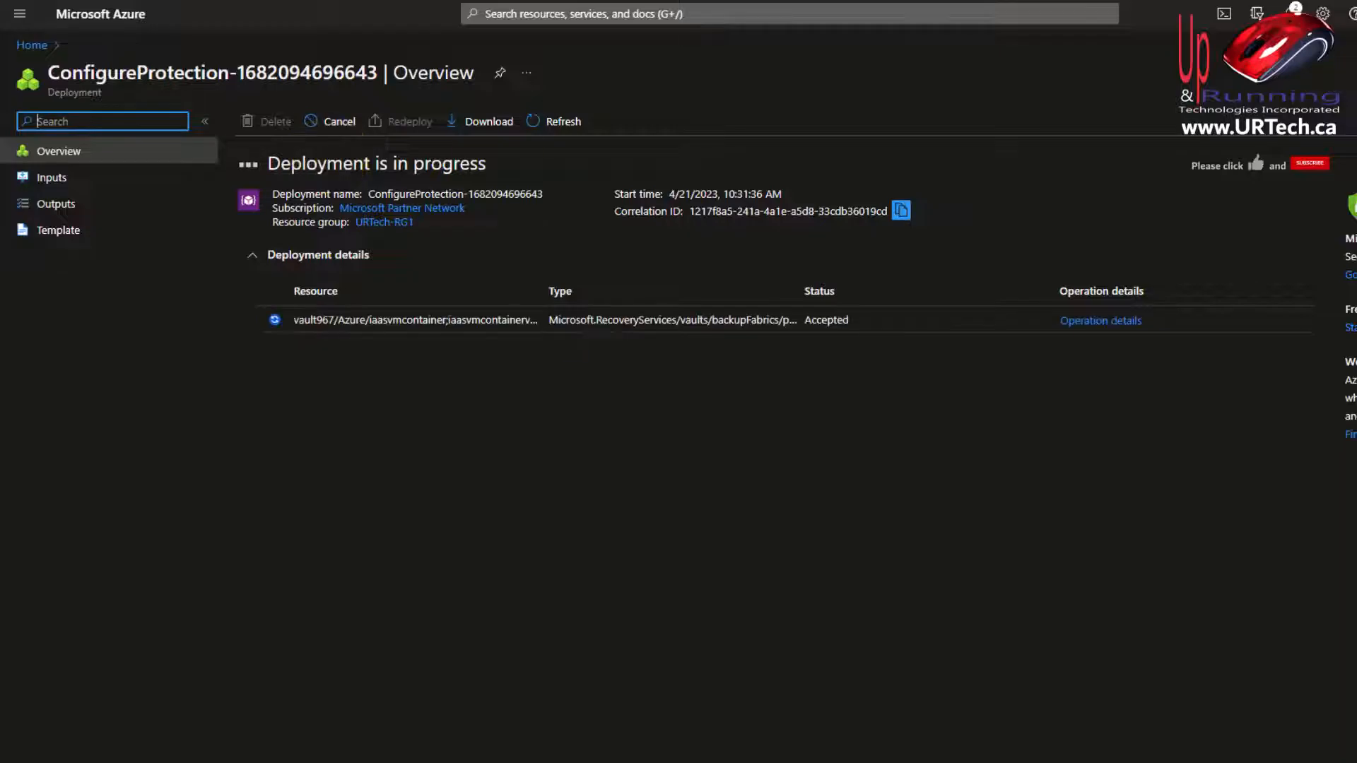
# - Return to the FS1 backup page and start an on-demand backup retained until 05/21/2023
pyautogui.click(28, 46)
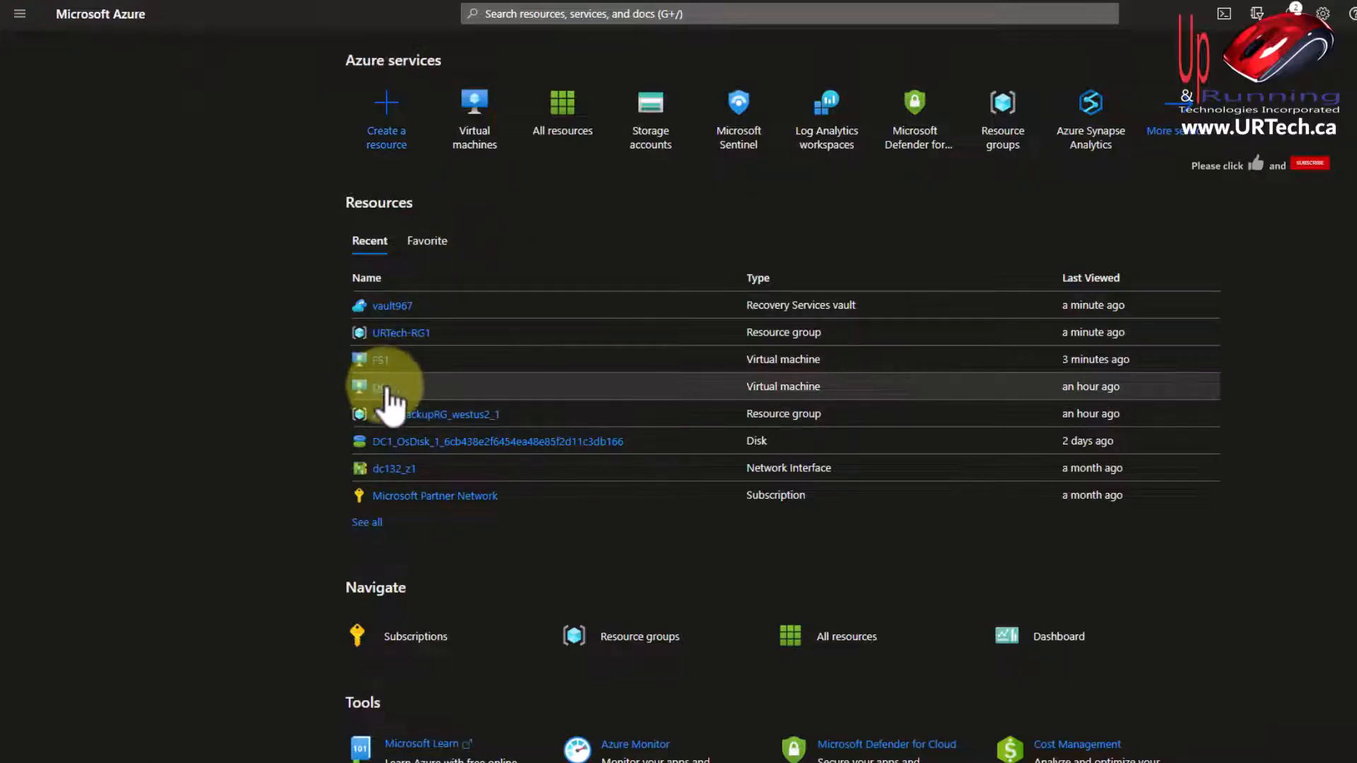
pyautogui.click(381, 360)
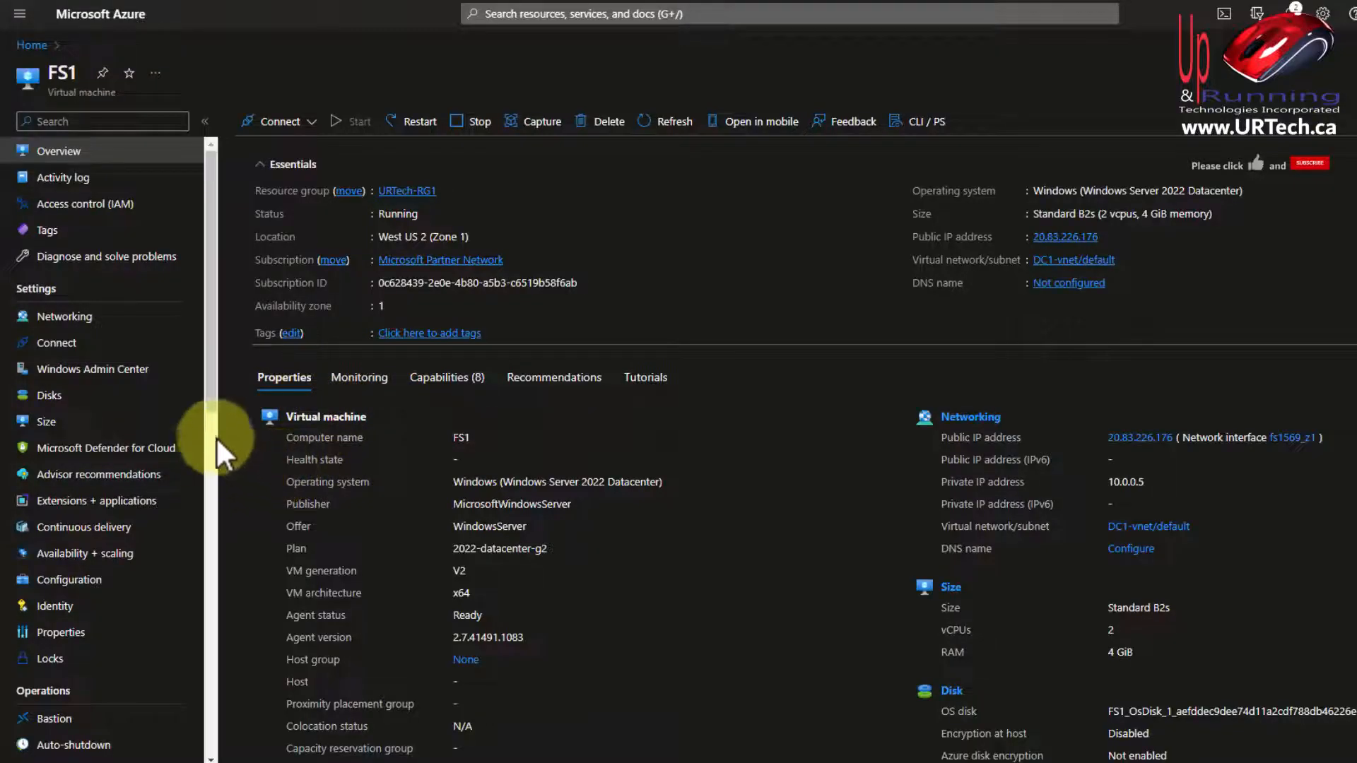
pyautogui.moveTo(206, 384); pyautogui.dragTo(206, 469)
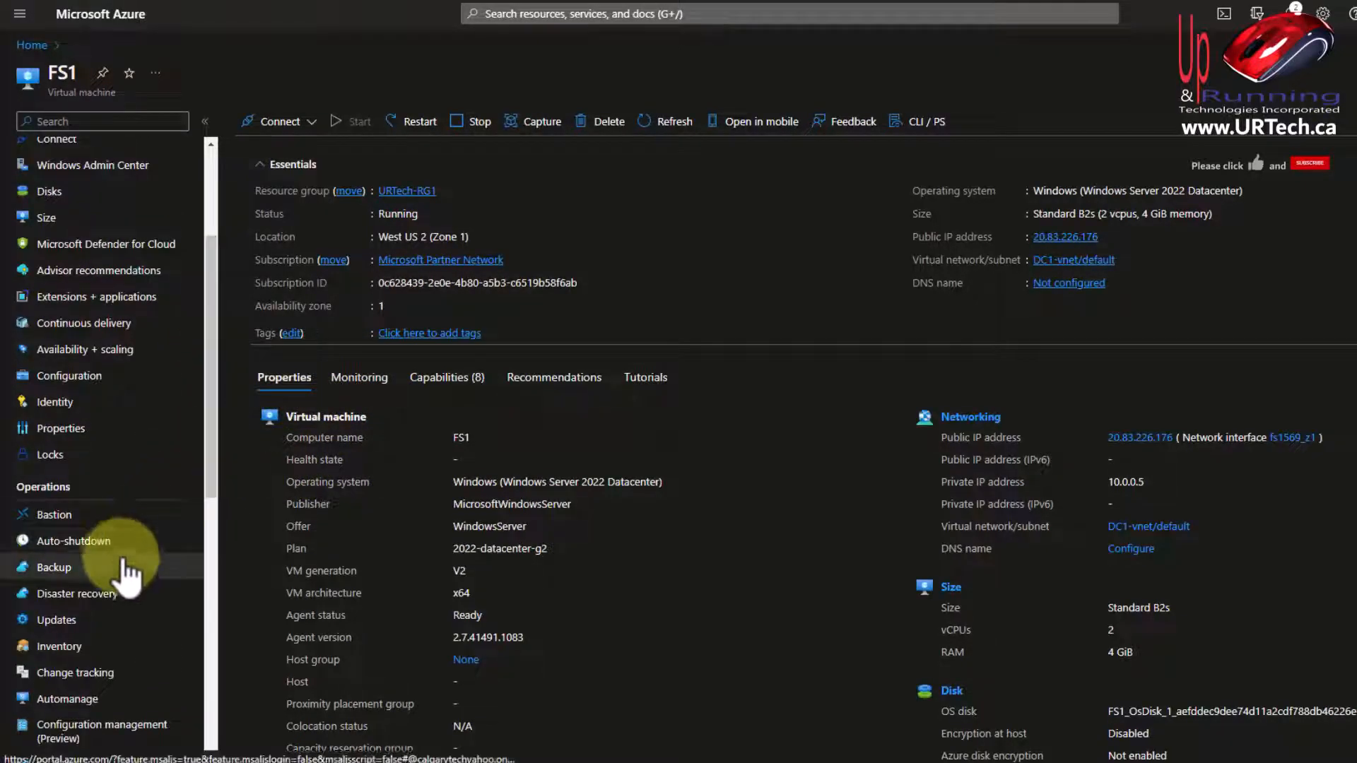
pyautogui.click(60, 568)
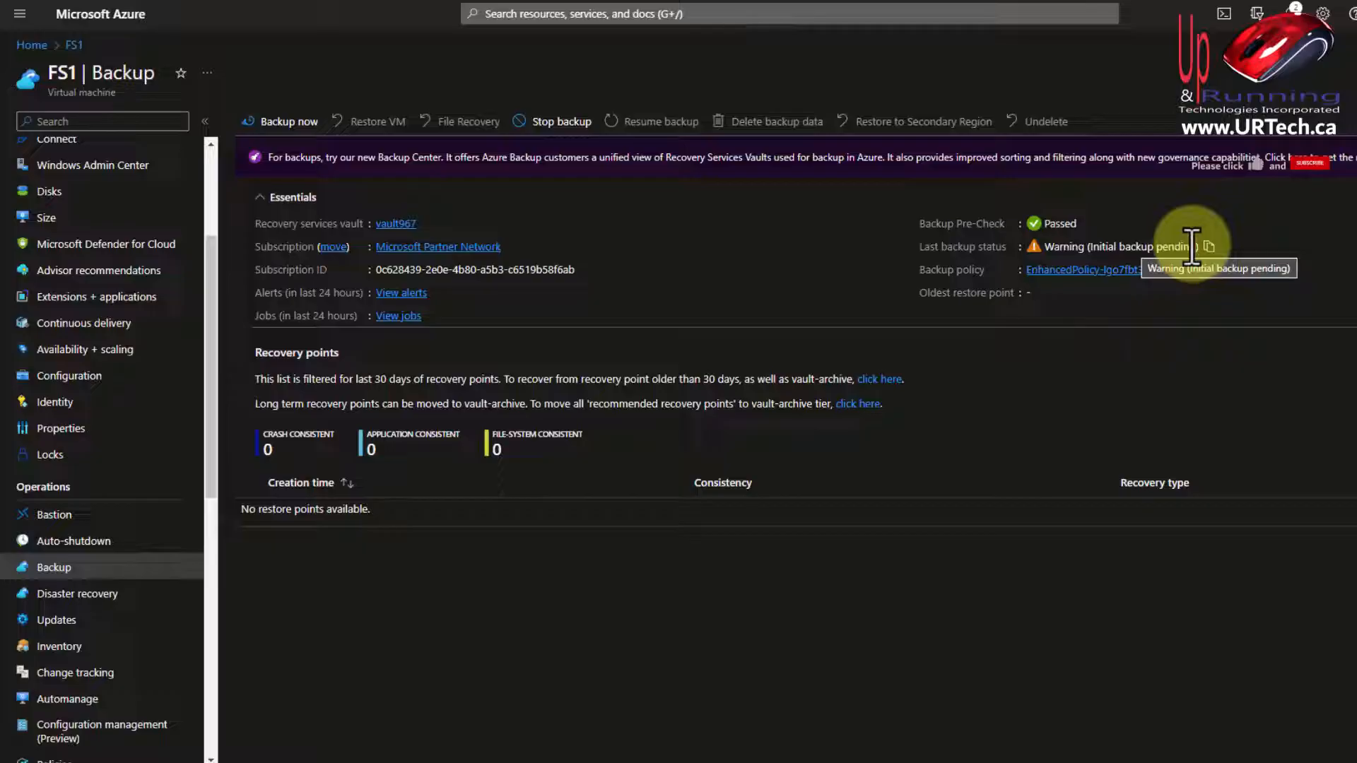
pyautogui.click(282, 121)
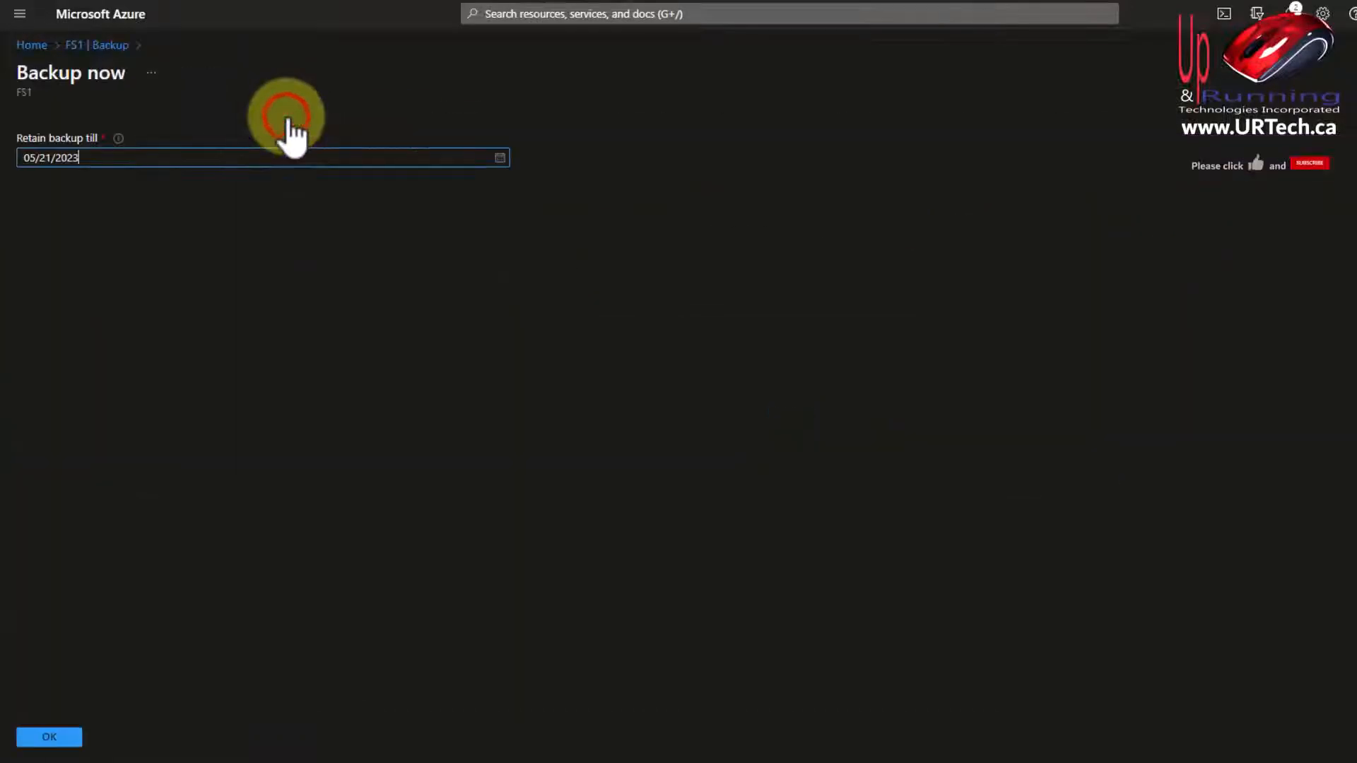
pyautogui.click(111, 157)
pyautogui.click(56, 738)
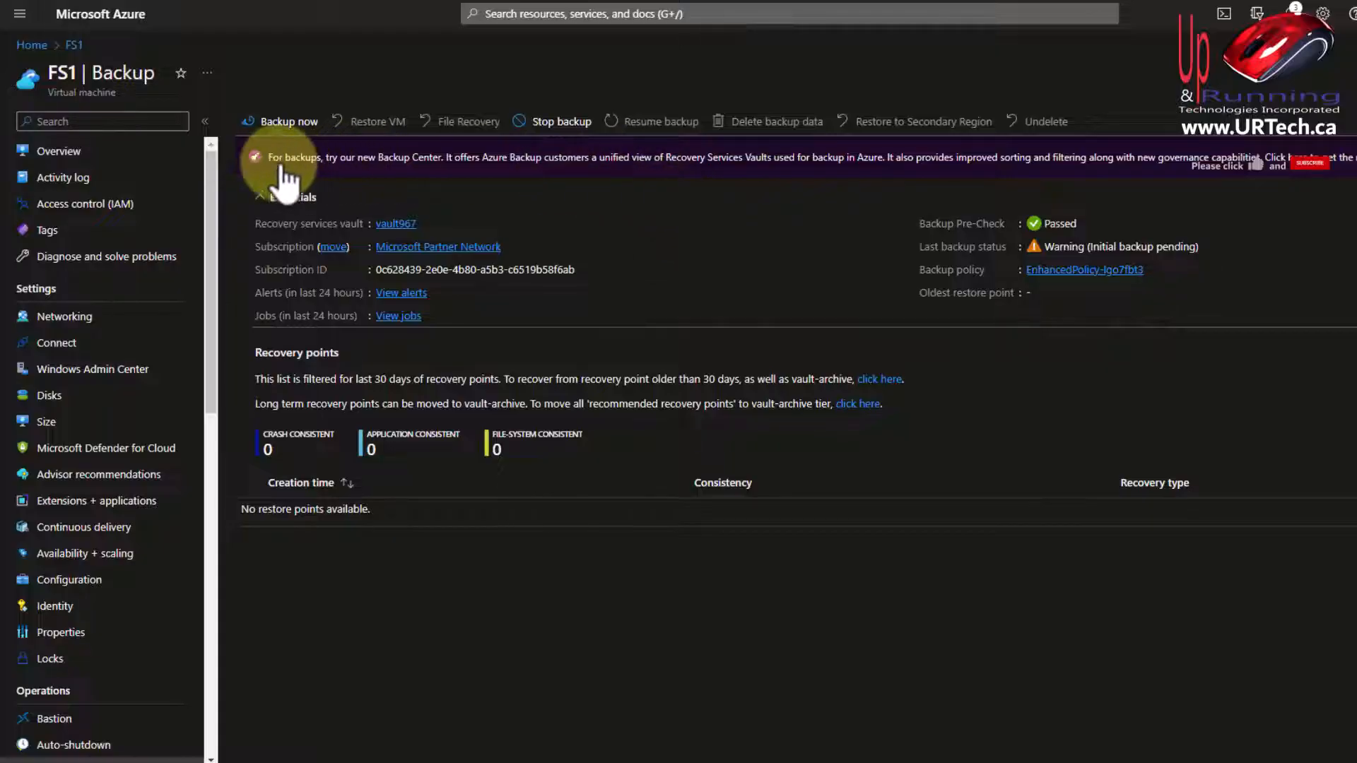
# - Open EnhancedPolicy-lgo7fbt3 from the Backup center's policies and review its schedule and retention settings
pyautogui.click(410, 158)
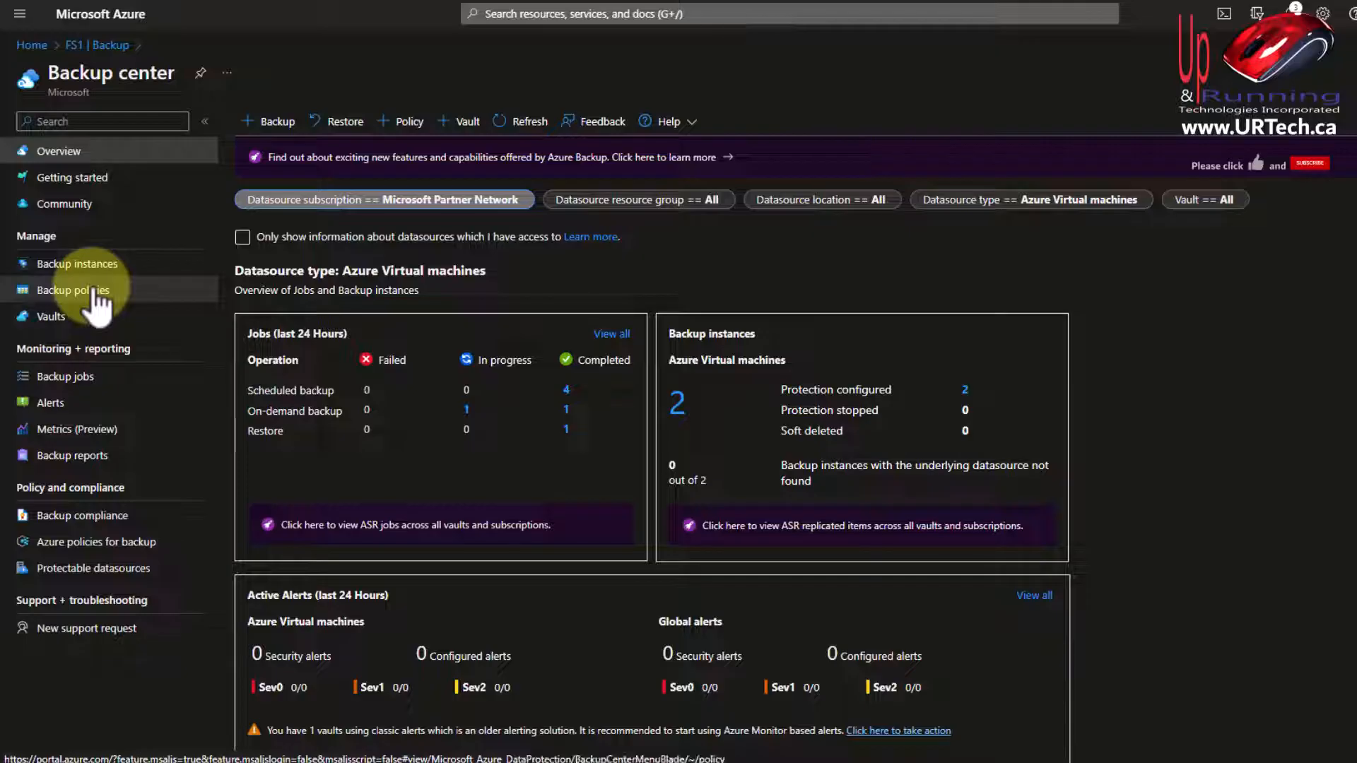
pyautogui.click(94, 291)
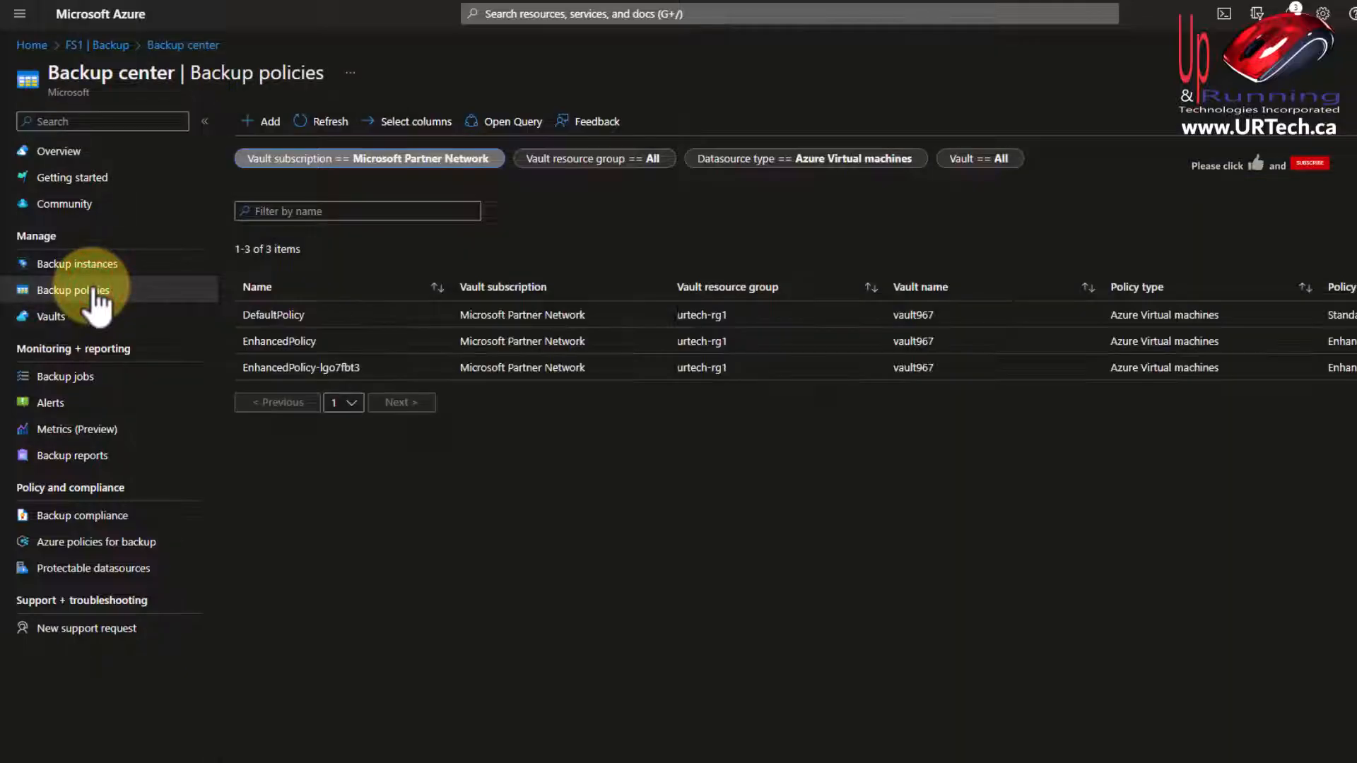
pyautogui.click(277, 368)
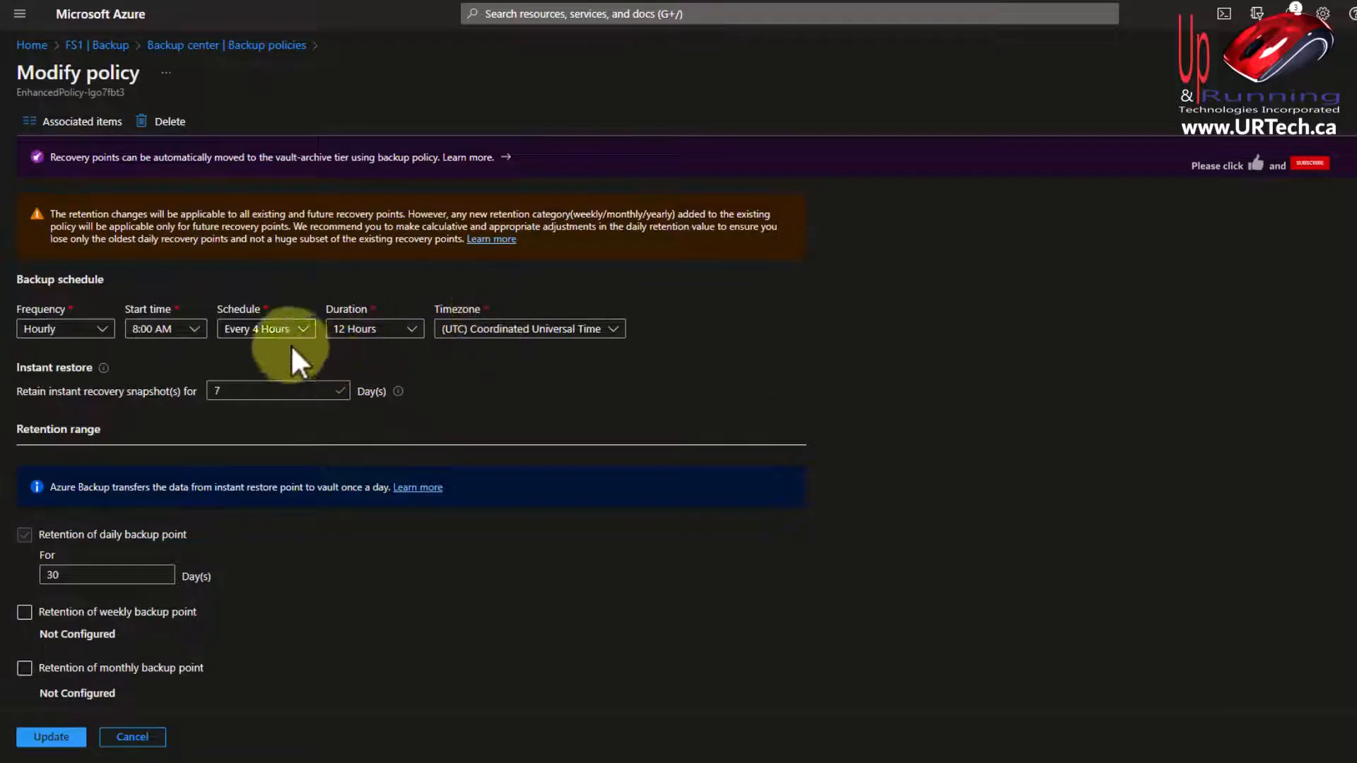
pyautogui.scroll(-4, 297, 394)
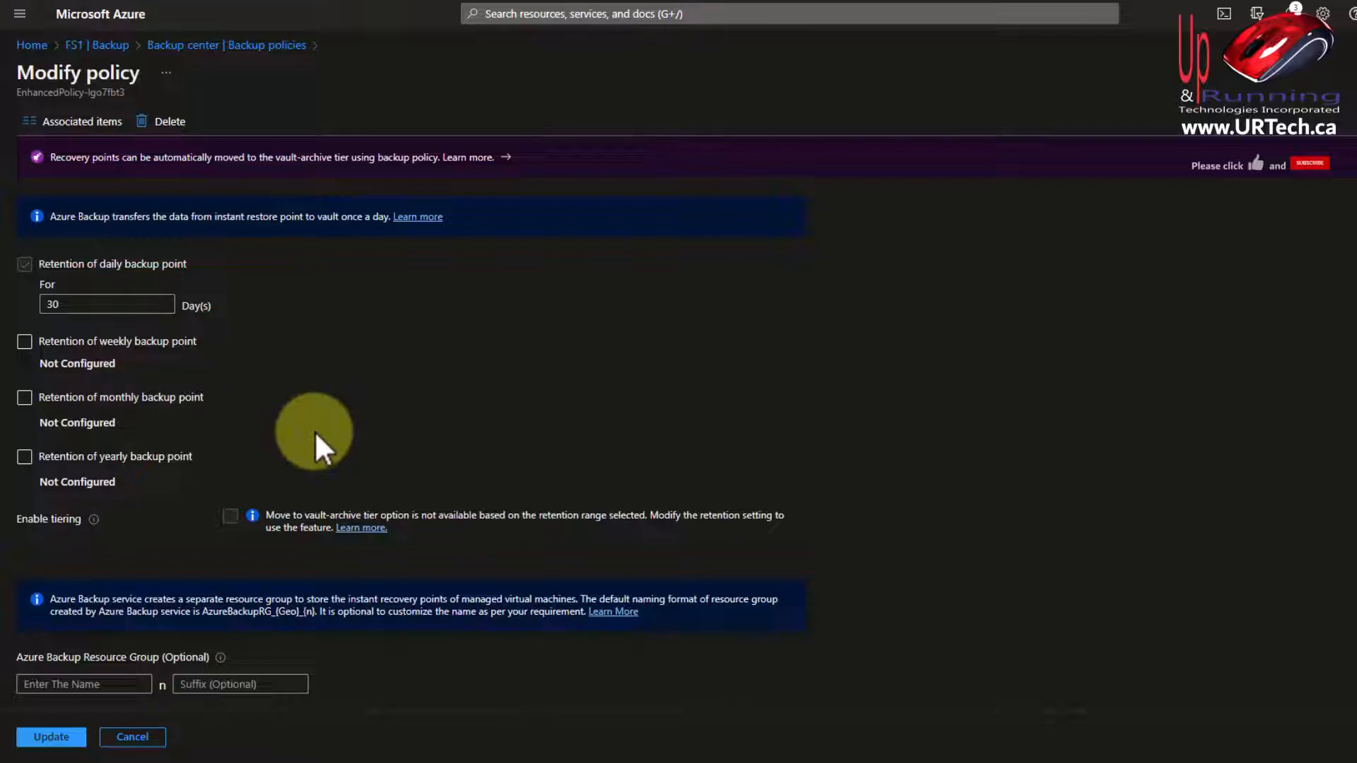
pyautogui.scroll(4, 315, 430)
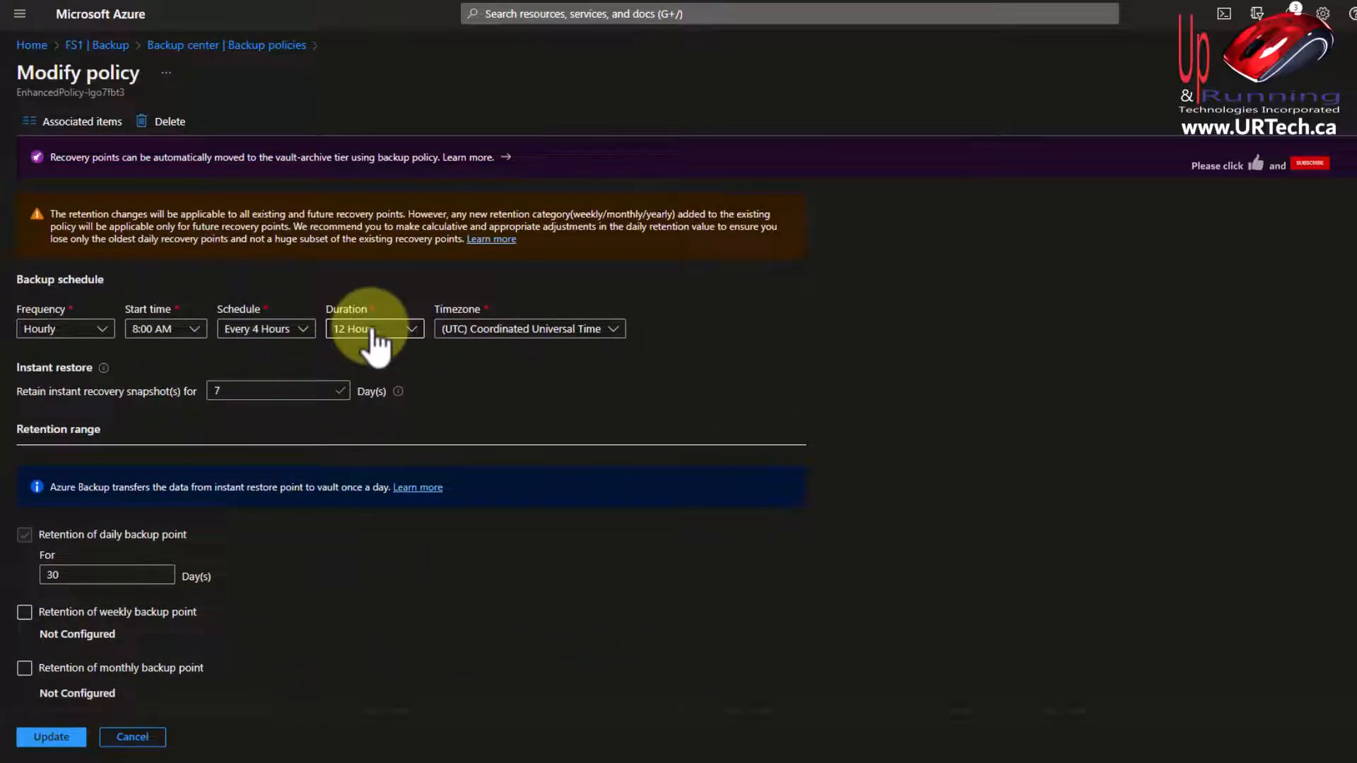
# - Set the policy's timezone to (UTC-07:00) Mountain Time (US & Canada) and save the policy update
pyautogui.click(537, 331)
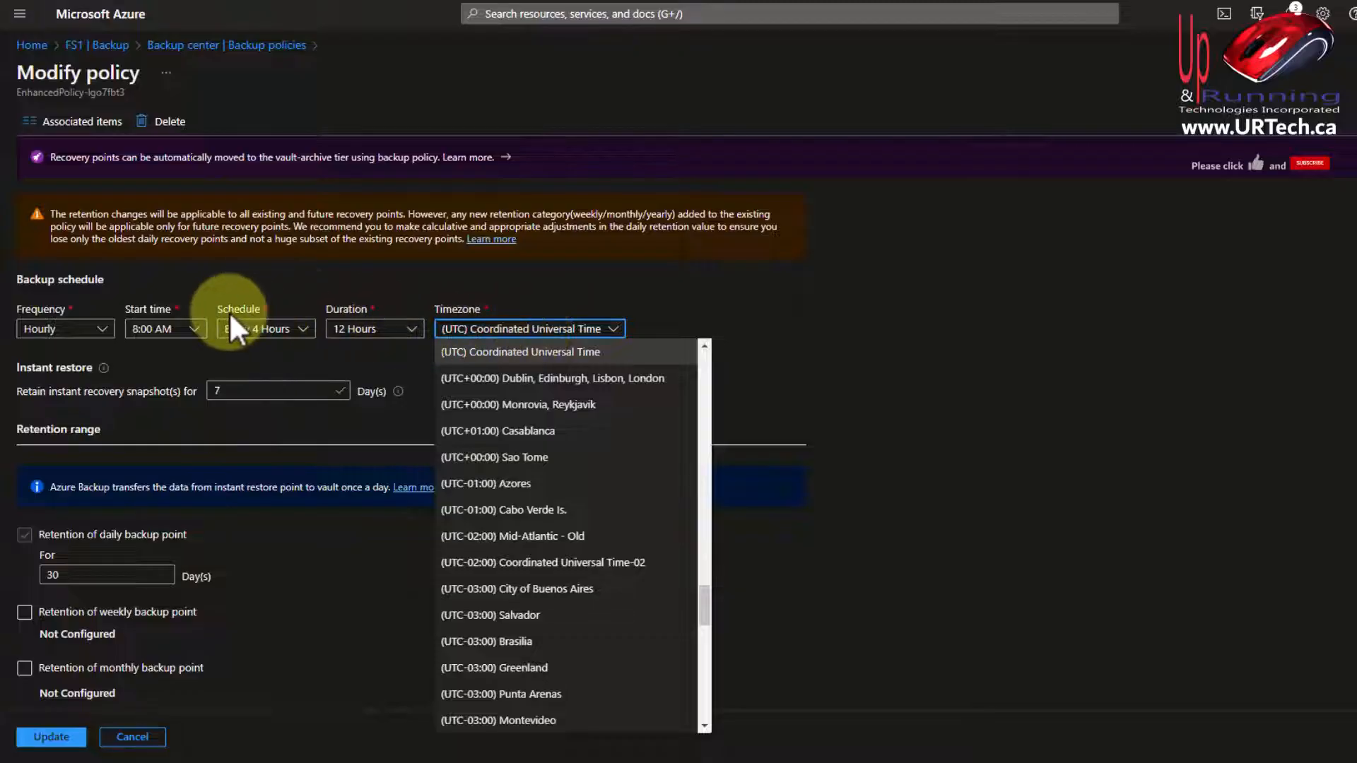
pyautogui.moveTo(705, 606); pyautogui.dragTo(705, 656)
pyautogui.click(575, 692)
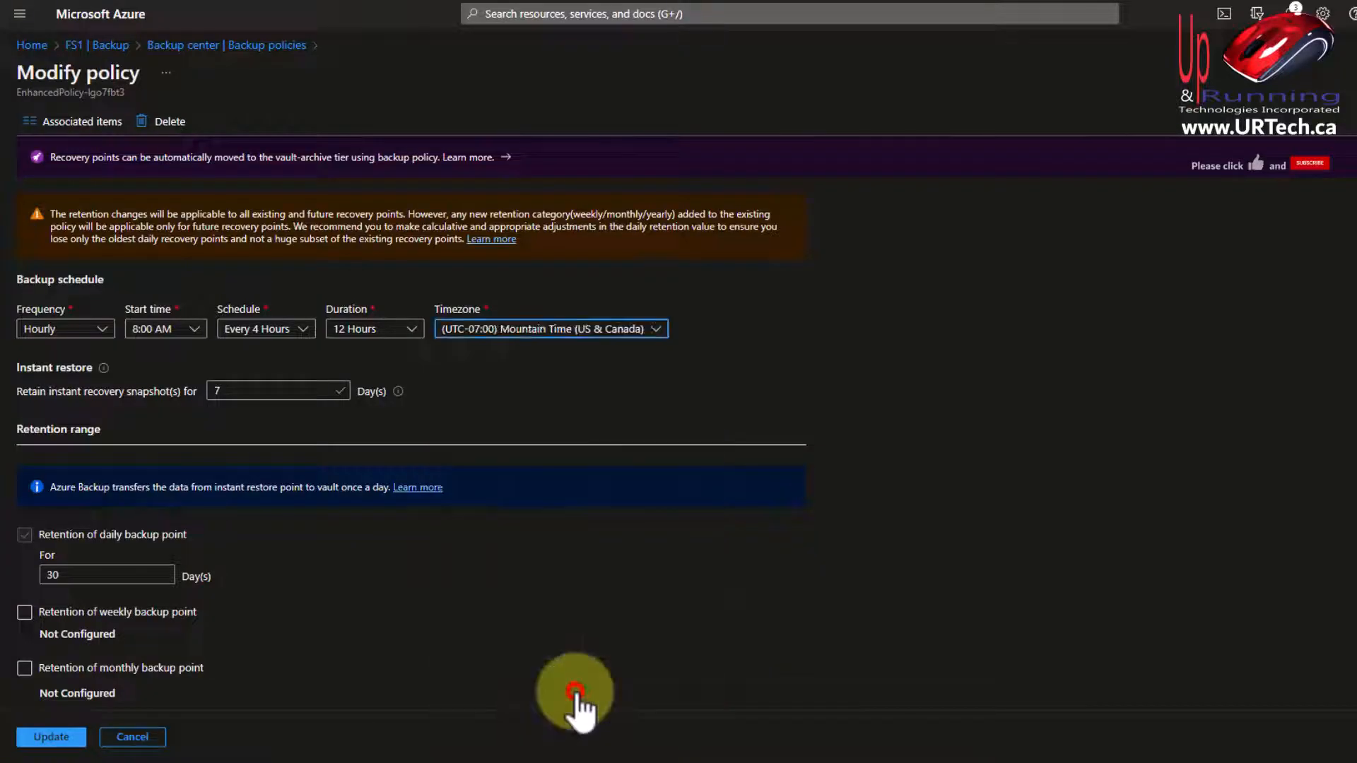
pyautogui.click(48, 737)
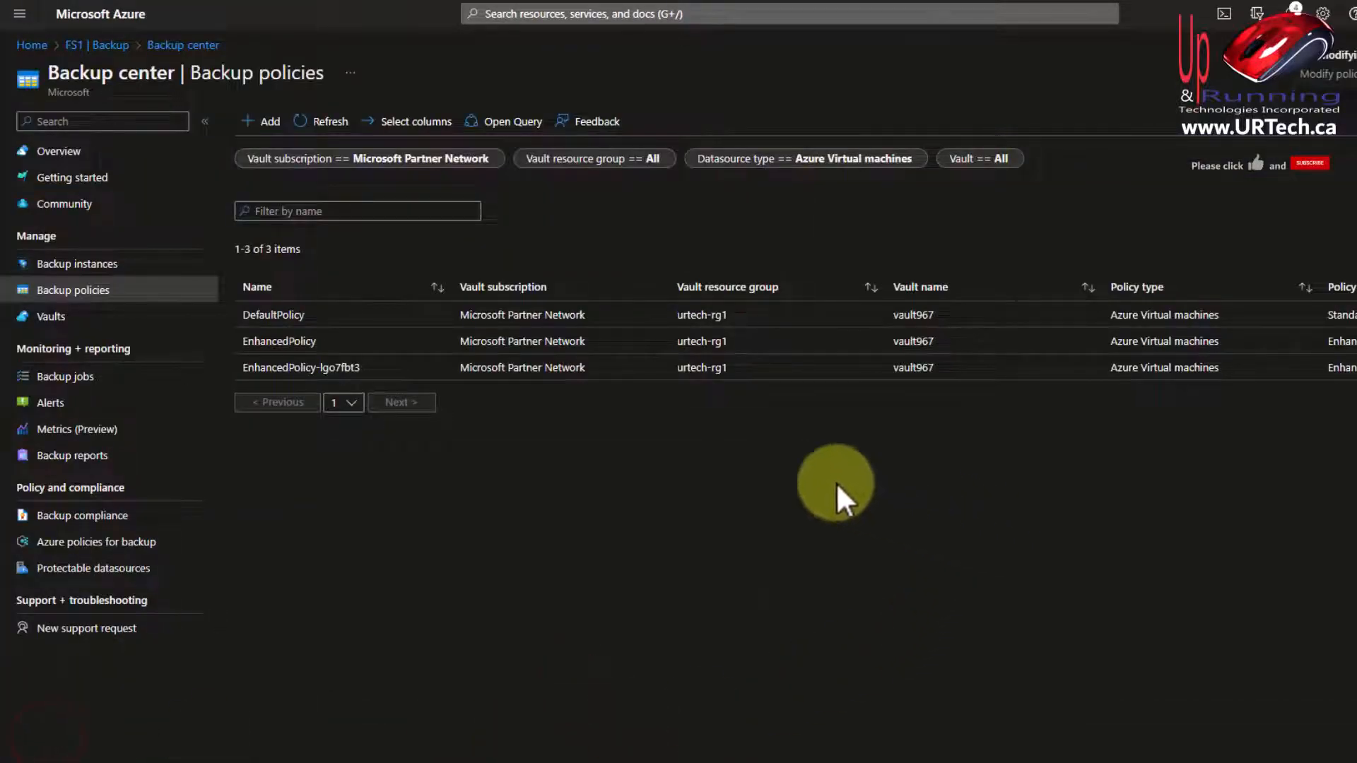
# - Open the FS1 on-demand backup job from the backup jobs list and refresh its sub-task status
pyautogui.click(71, 379)
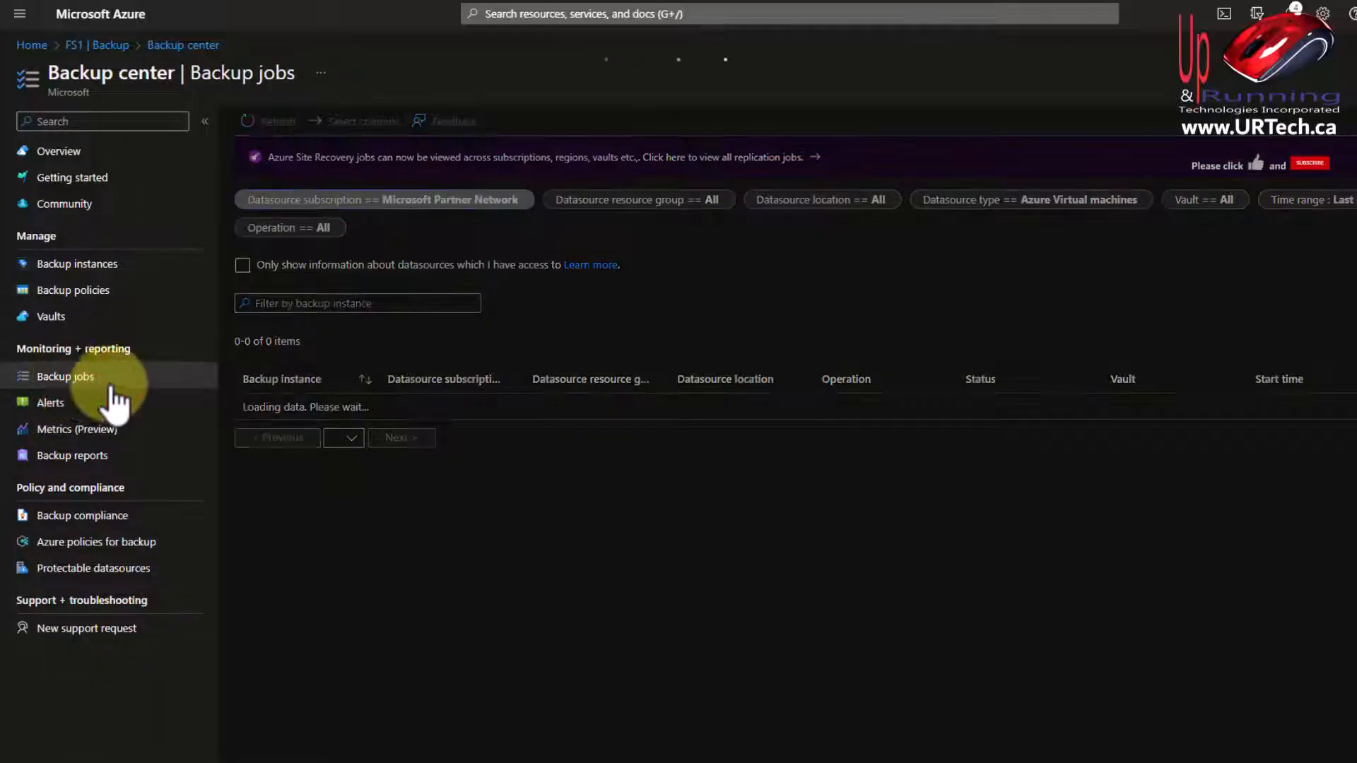
pyautogui.click(988, 472)
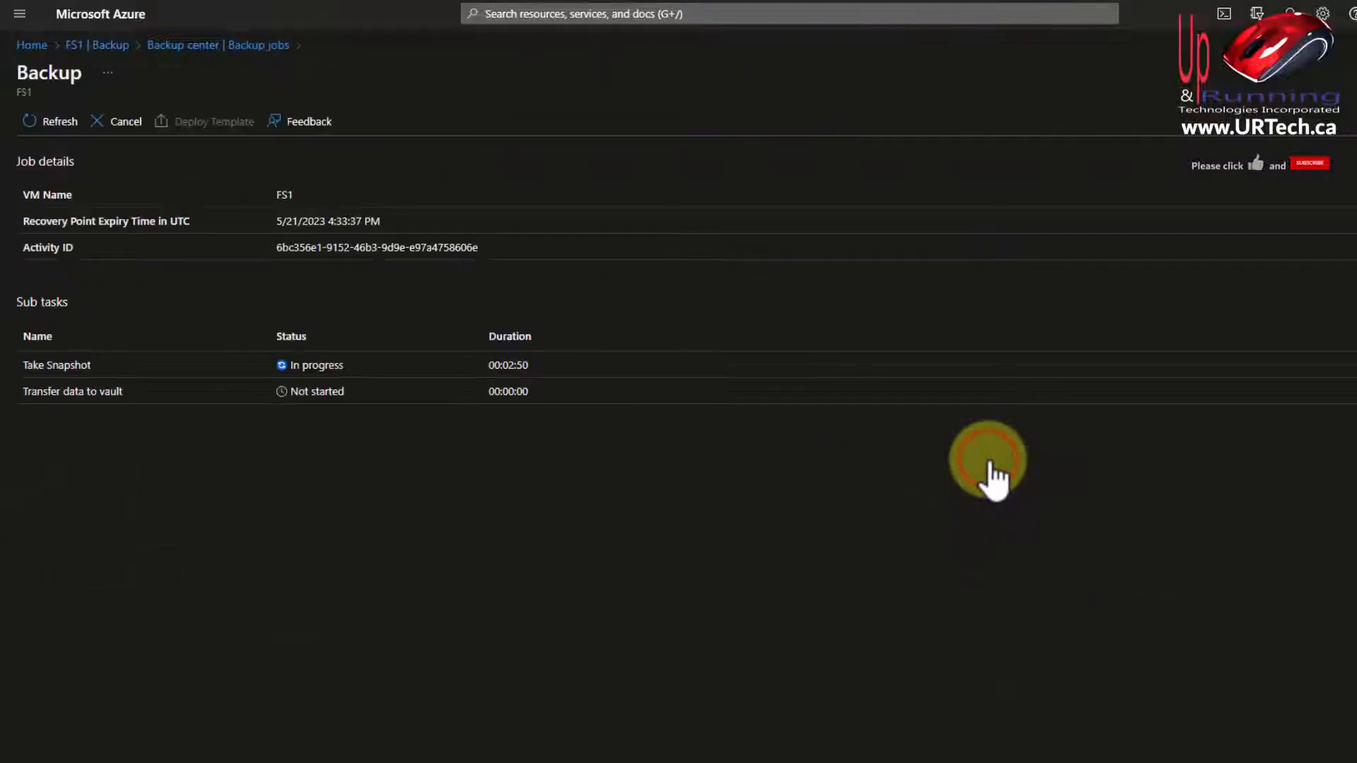
pyautogui.click(56, 125)
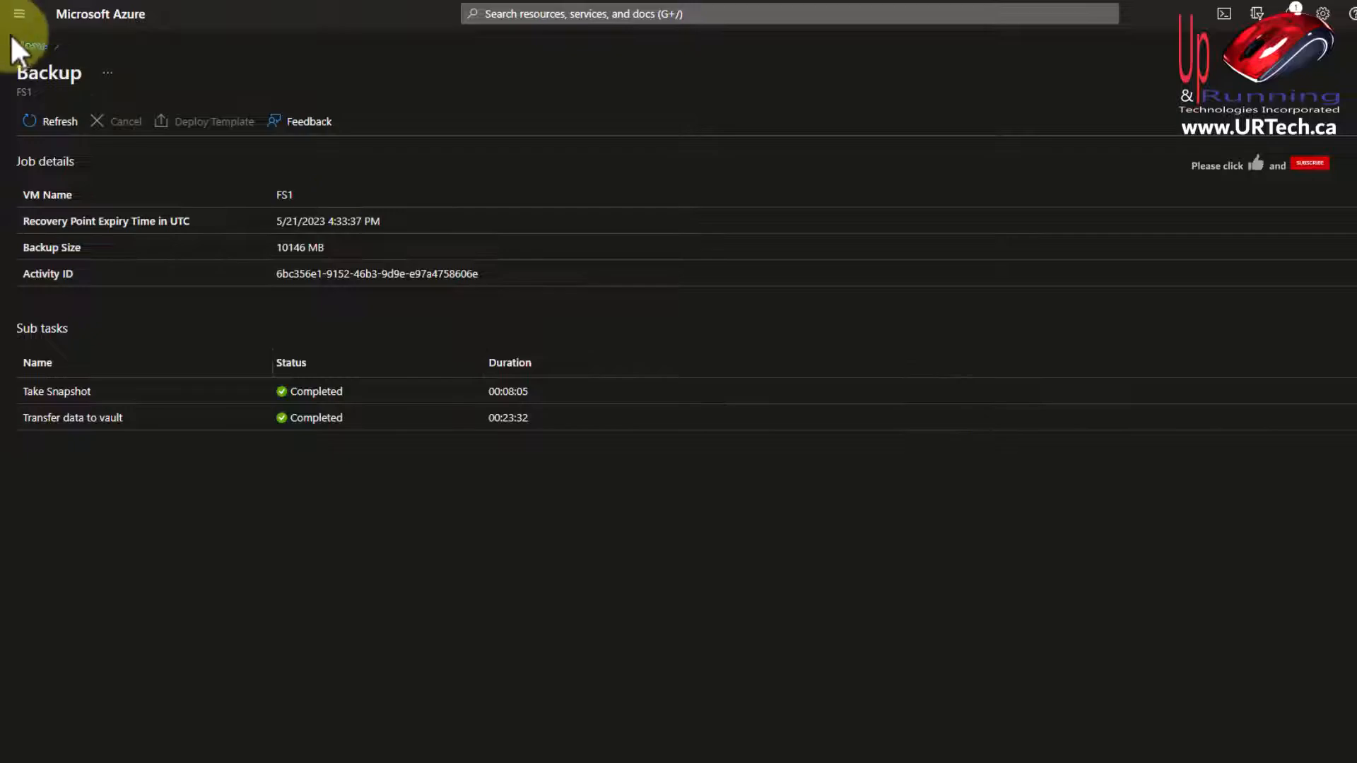
# - Open the backup page of the FS1 virtual machine again to check its backup status and recovery points
pyautogui.click(31, 45)
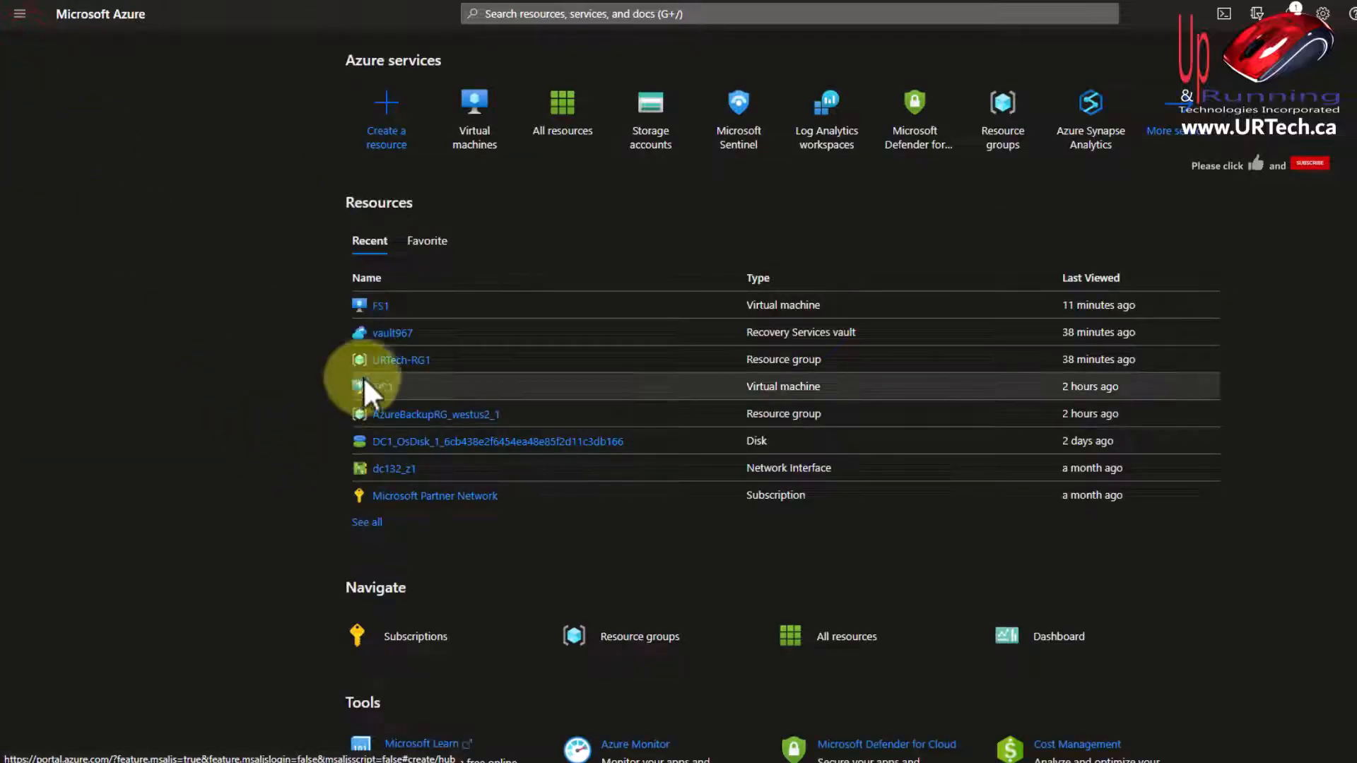
pyautogui.click(380, 308)
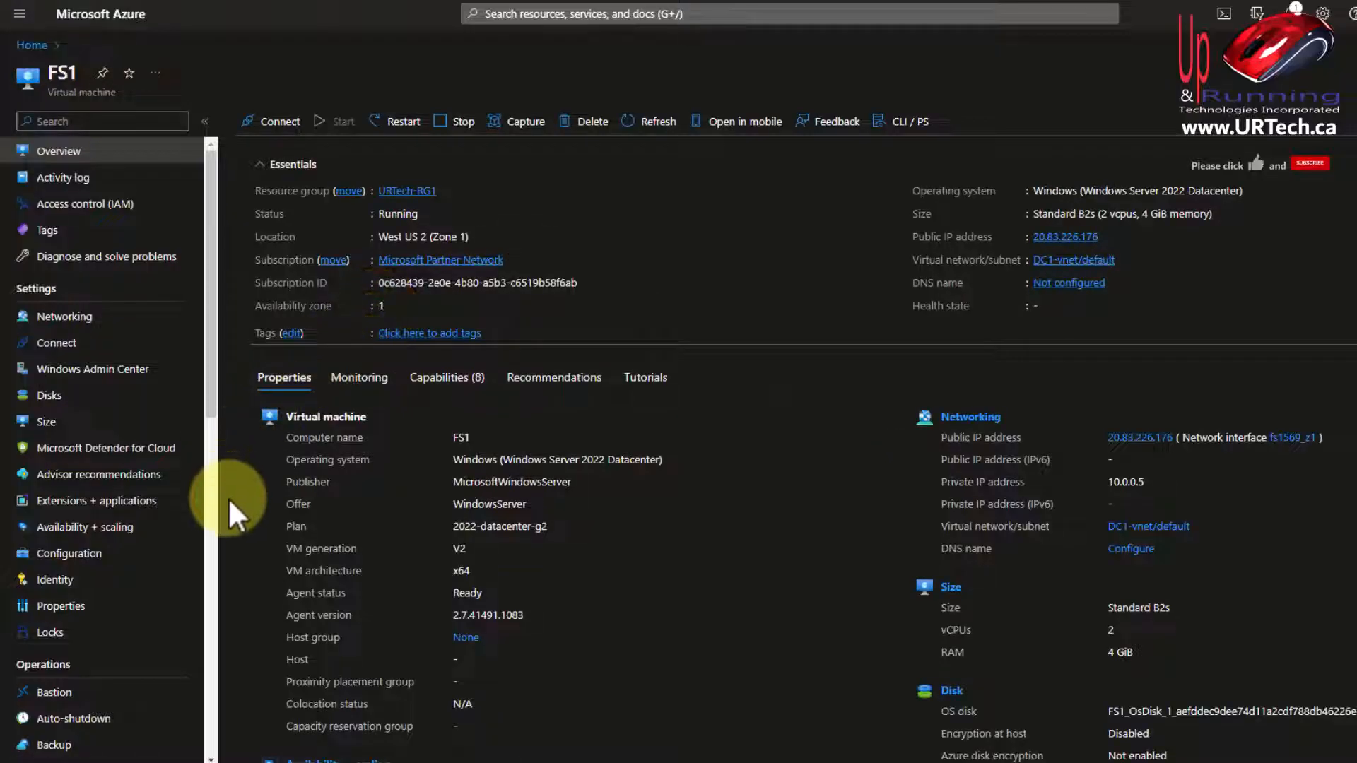
pyautogui.scroll(-8, 210, 541)
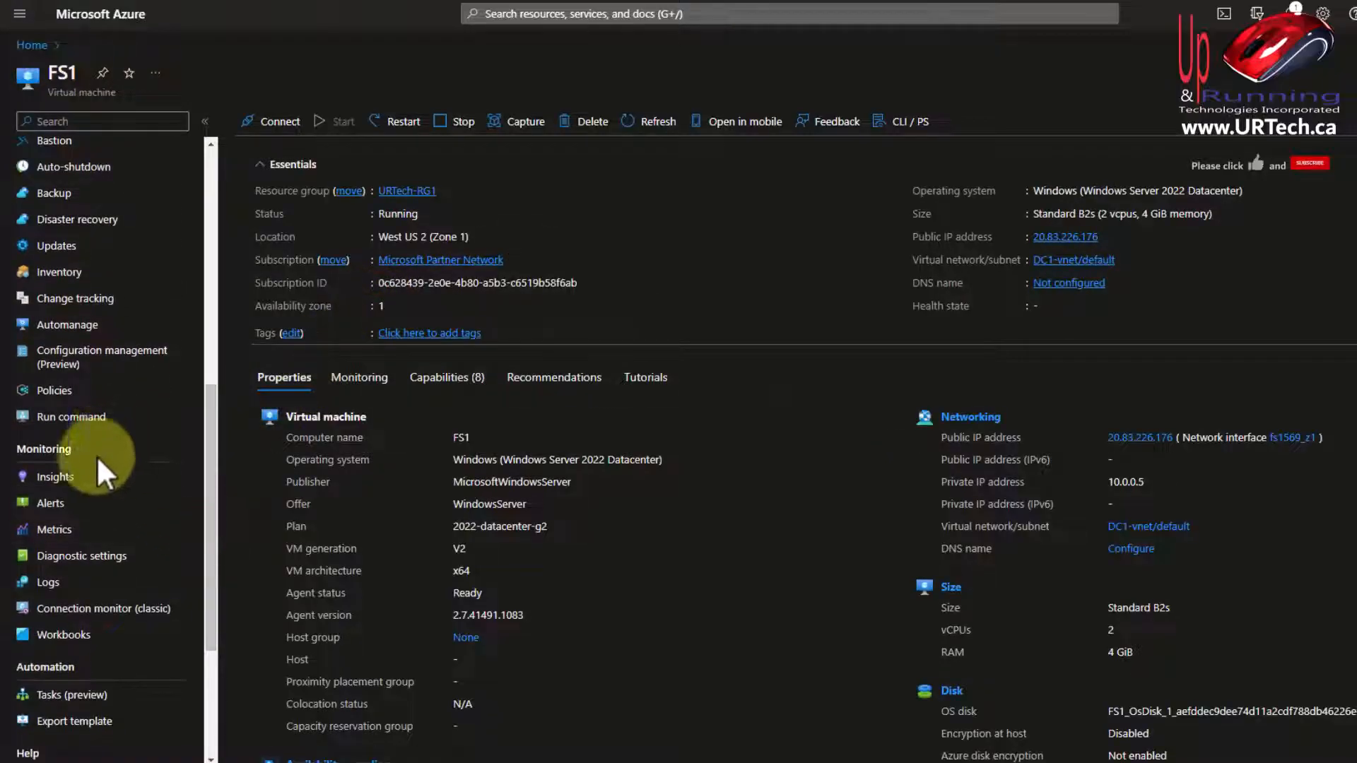
pyautogui.click(50, 198)
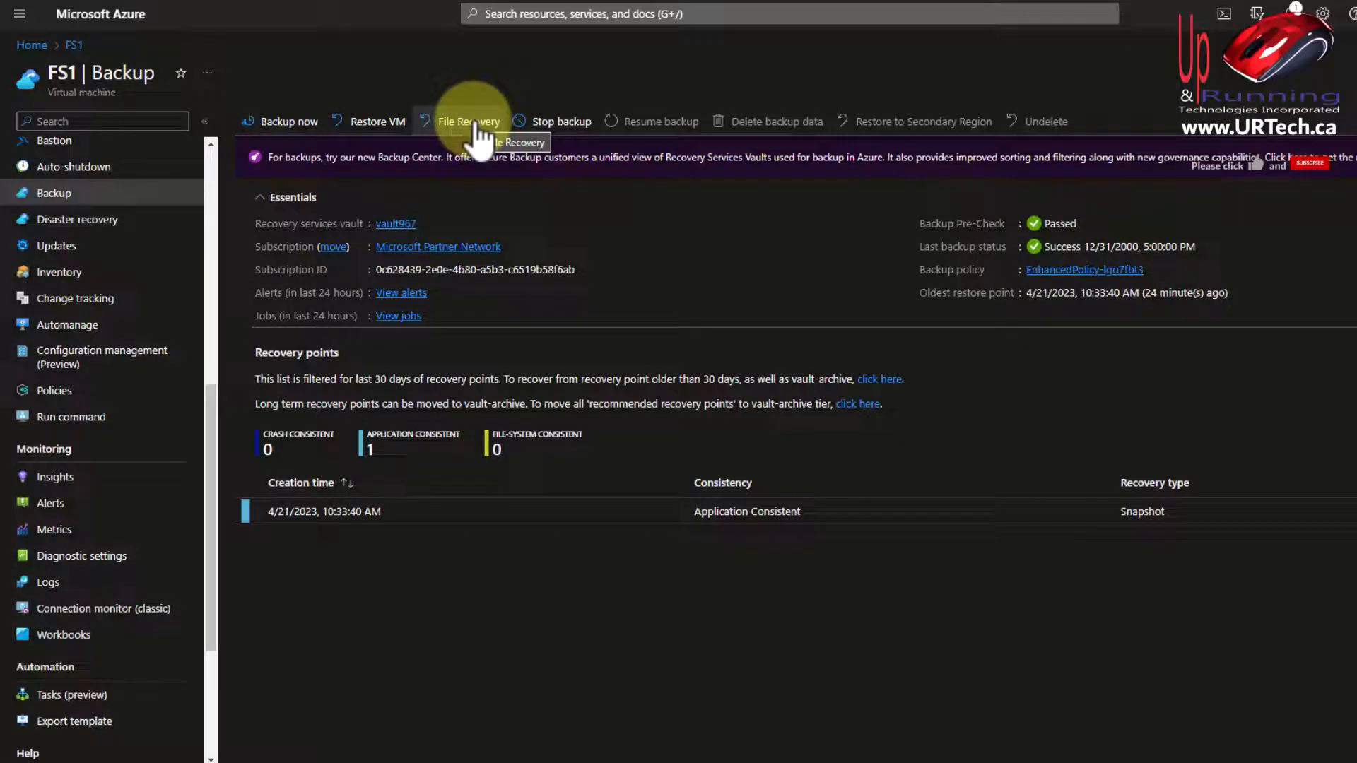
# - Connect to FS1 from its overview page and set the Server Manager message about Windows Admin Center not to show again
pyautogui.scroll(-1, 205, 287)
pyautogui.moveTo(208, 249); pyautogui.dragTo(231, 153)
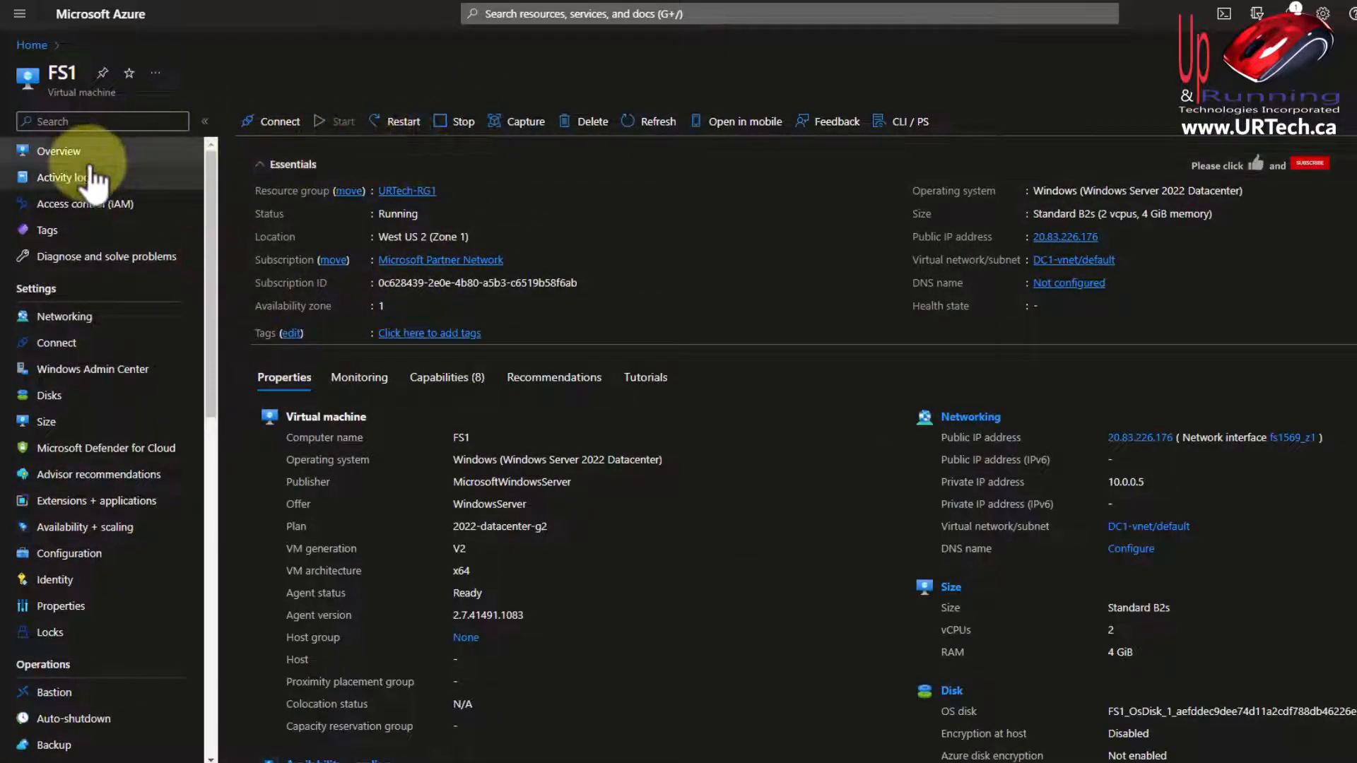
pyautogui.click(271, 121)
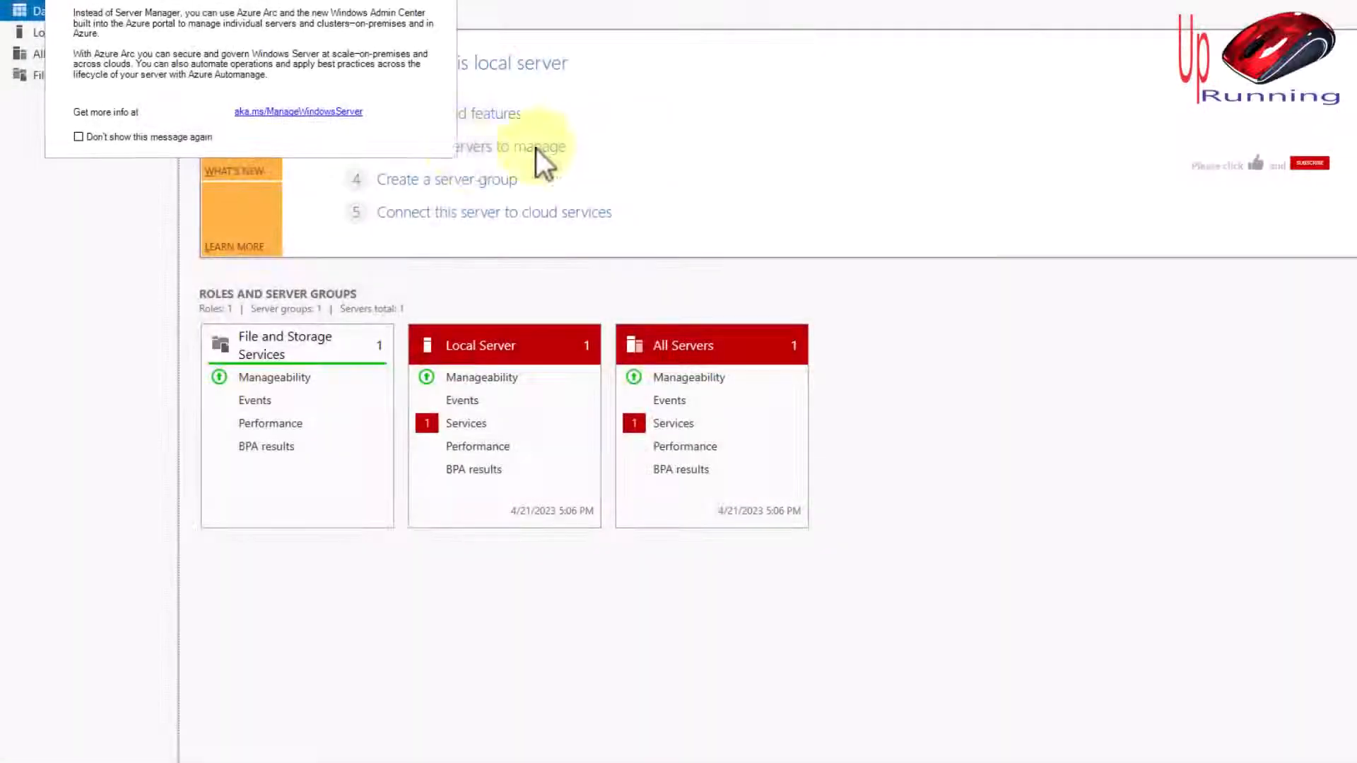
pyautogui.click(78, 137)
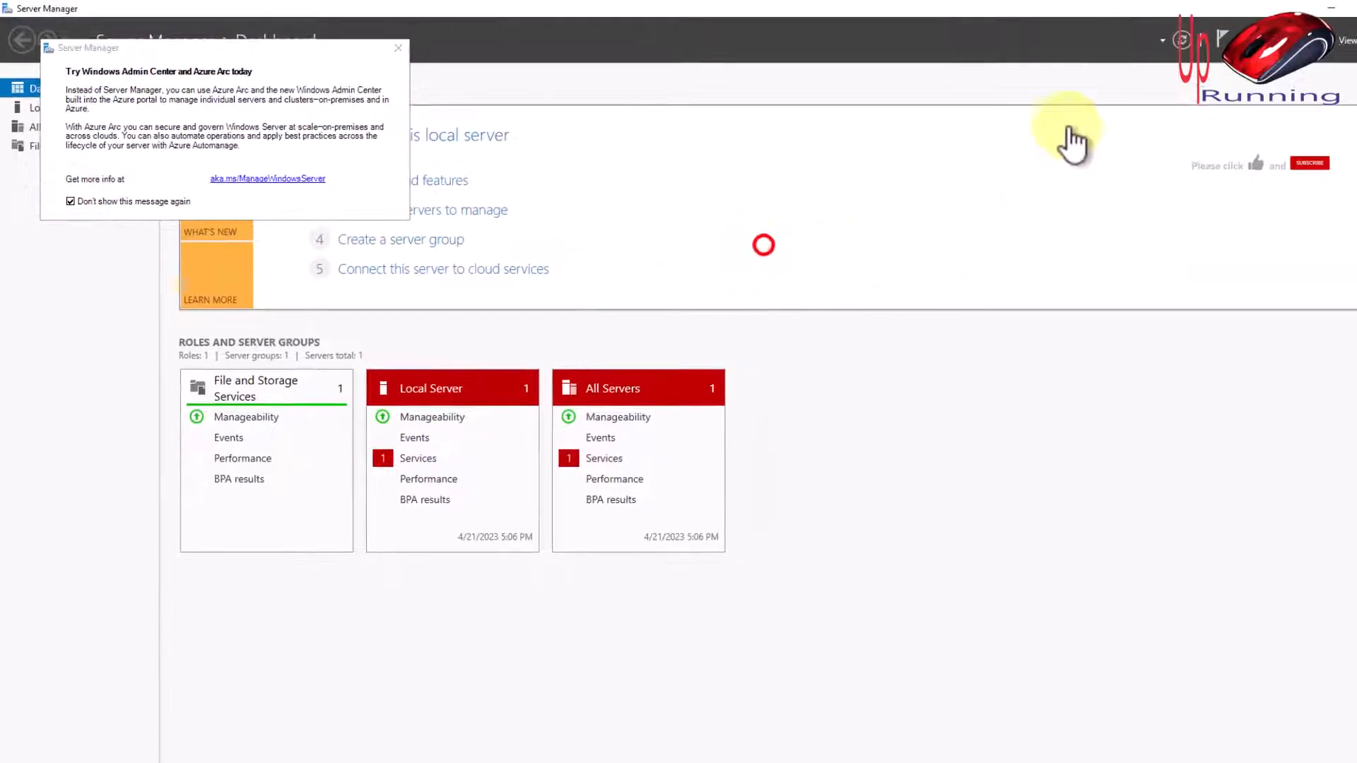
# - Set Server Manager not to start automatically at logon, keeping the other properties, and close its Windows Admin Center message
pyautogui.click(1278, 41)
pyautogui.click(1283, 134)
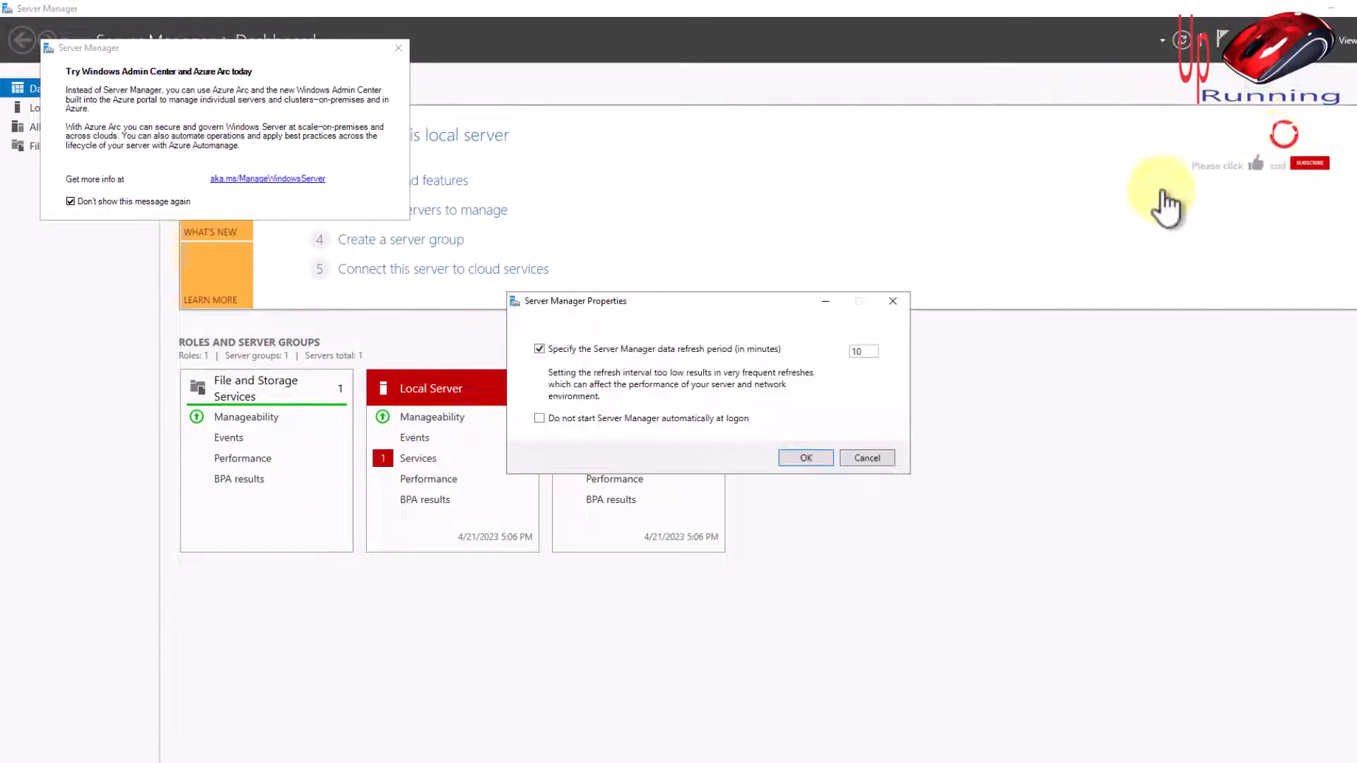
pyautogui.click(559, 418)
pyautogui.click(806, 457)
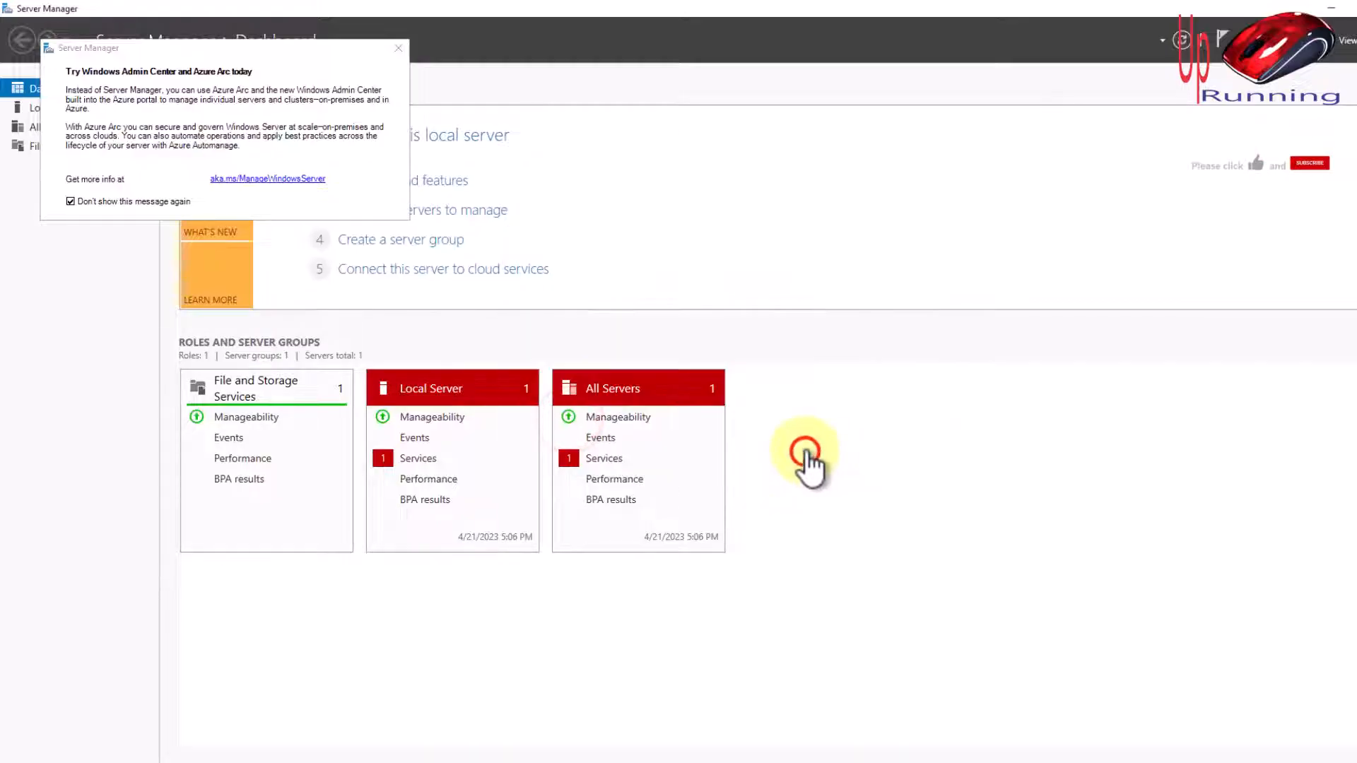
pyautogui.click(398, 48)
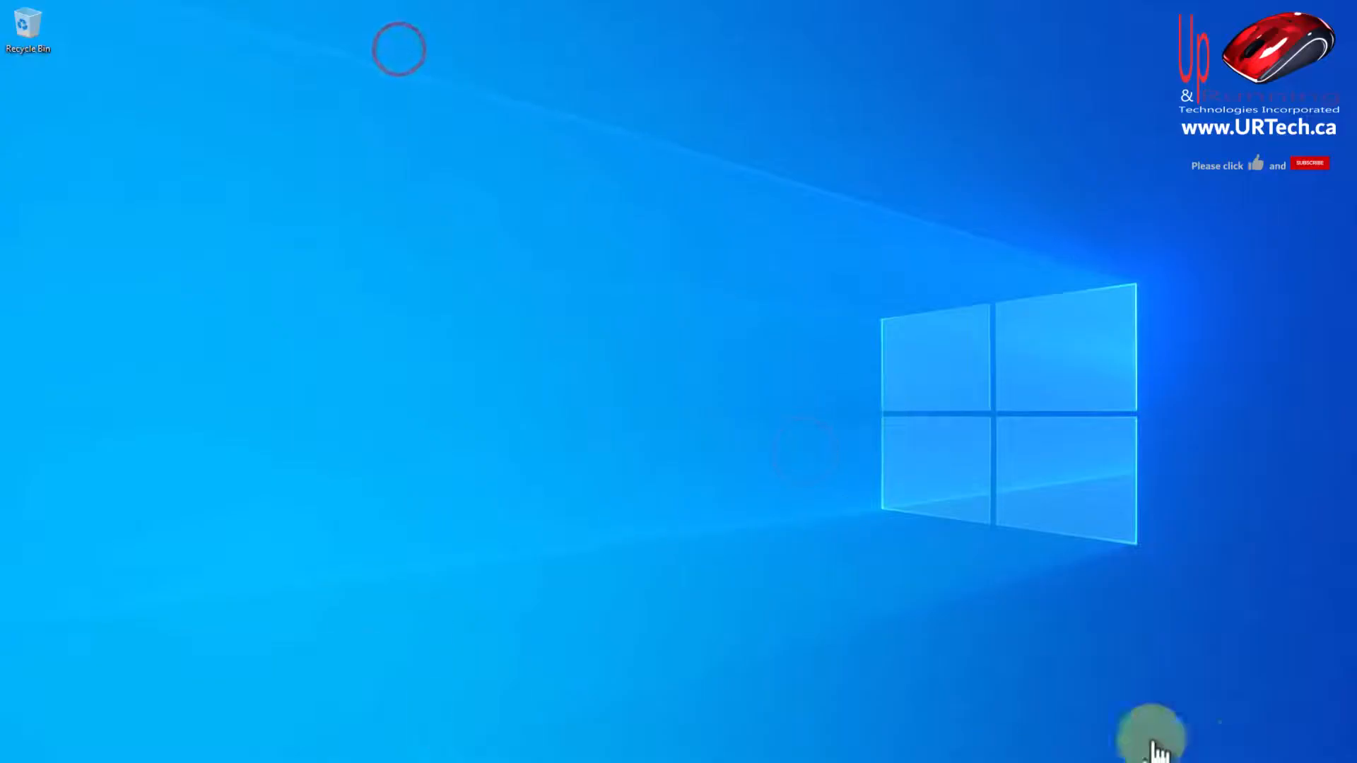
# - Set the server's taskbar to combine buttons only when the taskbar is full and move the temp$ folder window higher on the desktop
pyautogui.click(1294, 746)
pyautogui.click(1175, 718)
pyautogui.click(491, 456)
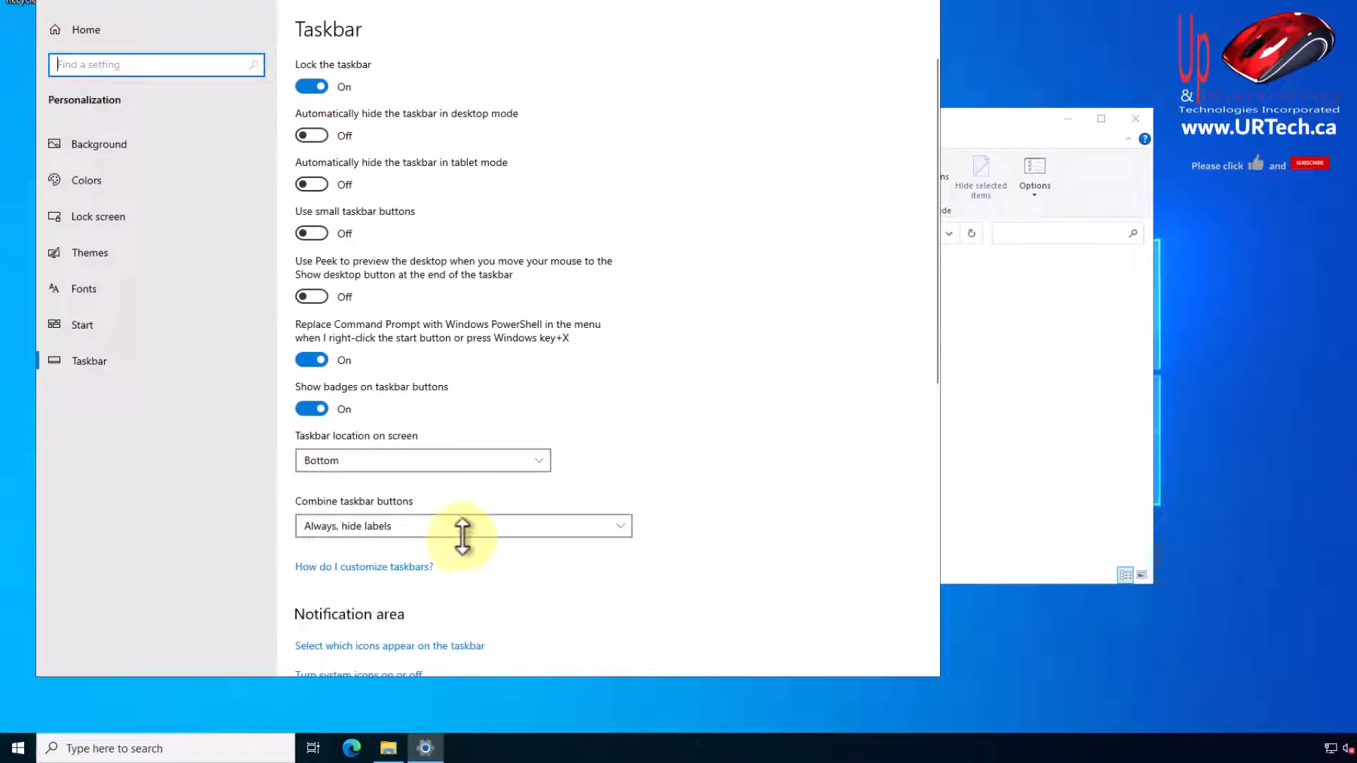
pyautogui.click(456, 524)
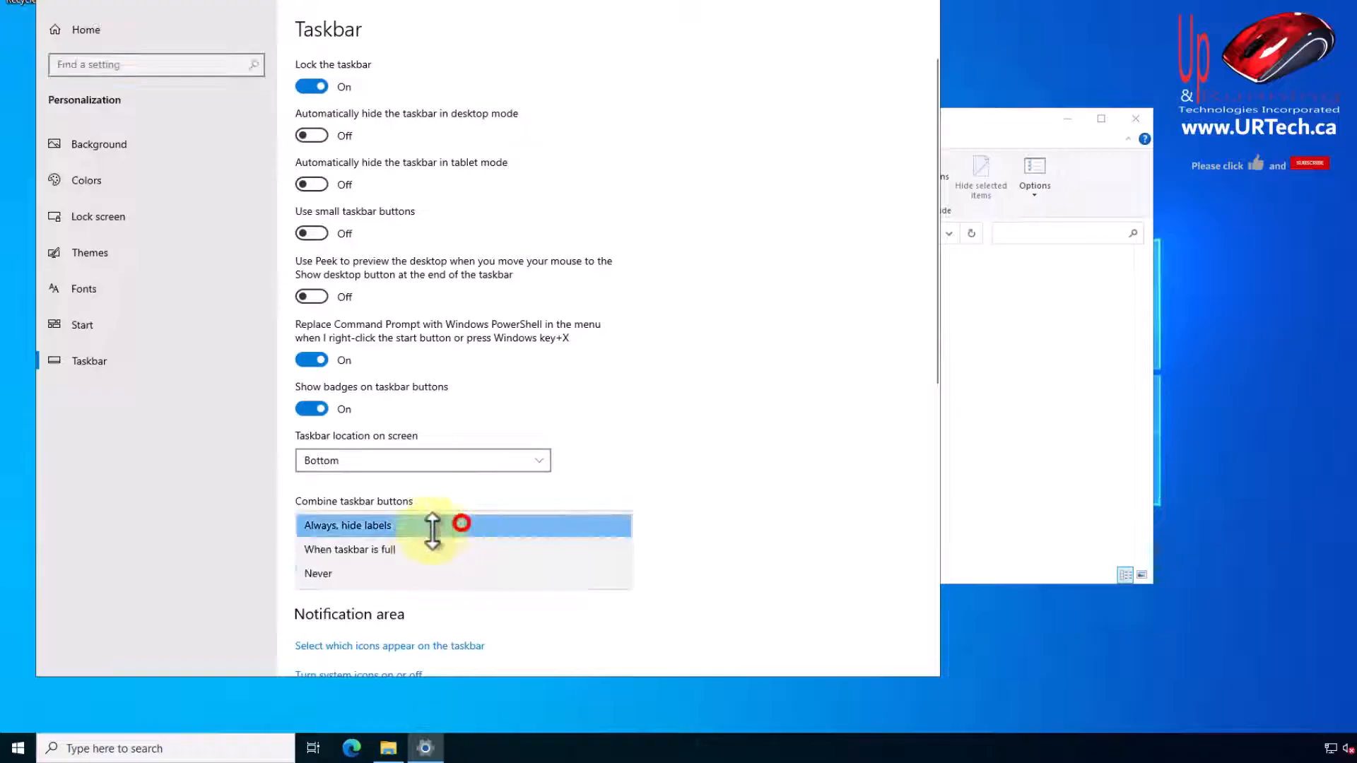
pyautogui.click(383, 549)
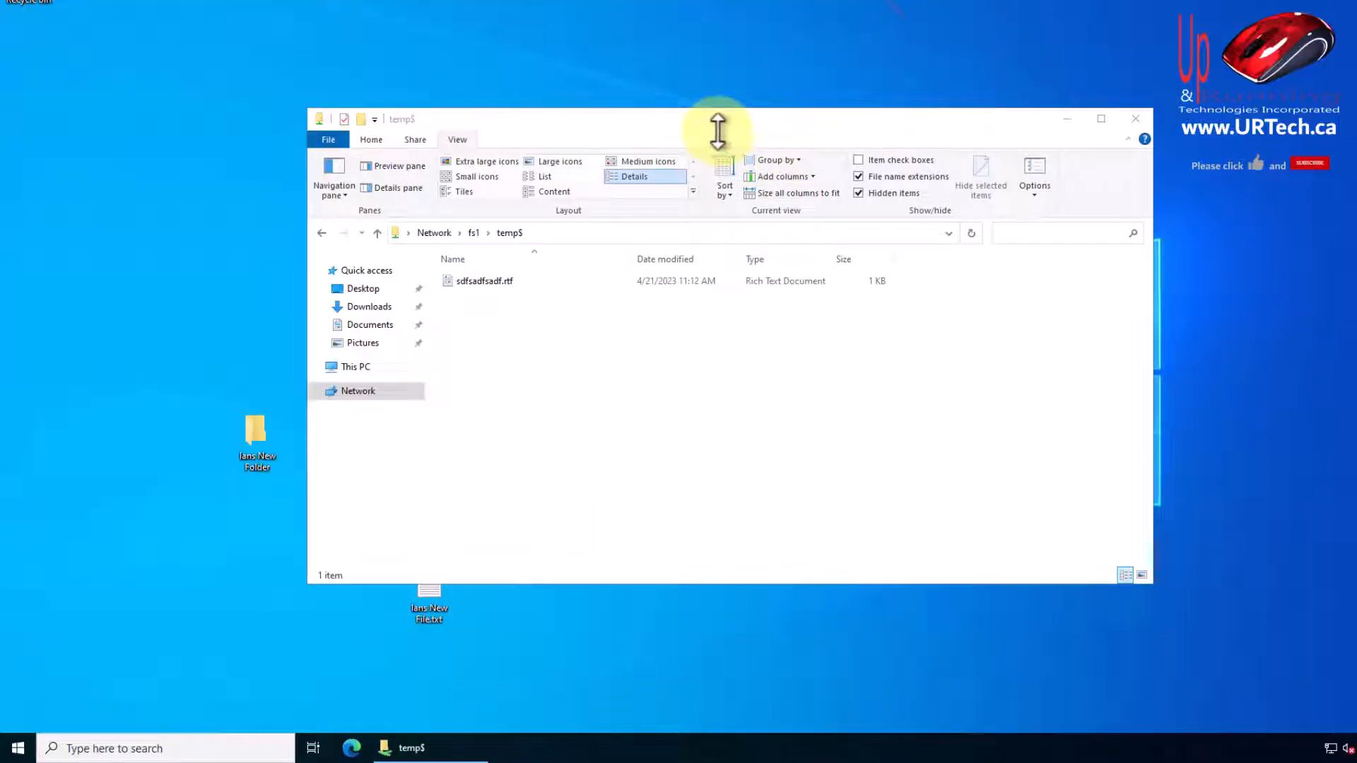
pyautogui.click(716, 130)
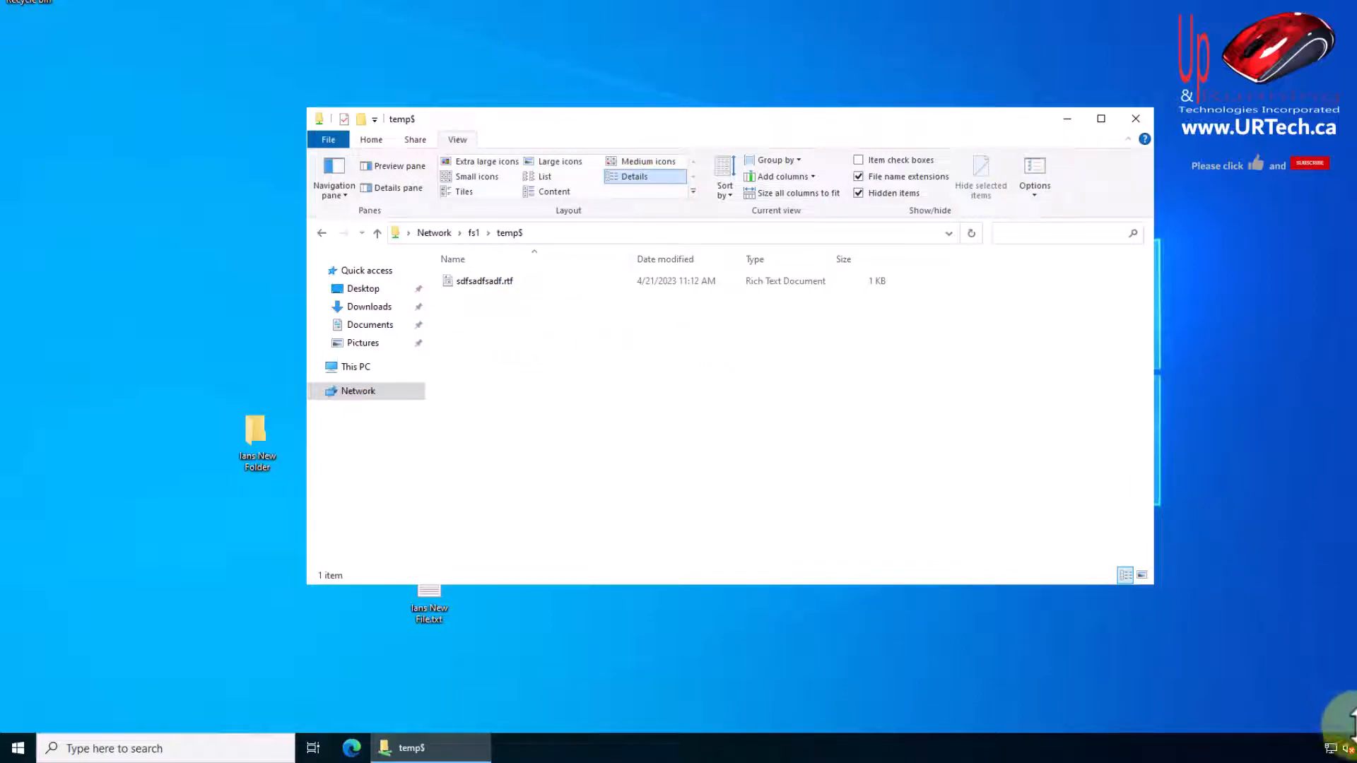
pyautogui.moveTo(584, 121); pyautogui.dragTo(586, 34)
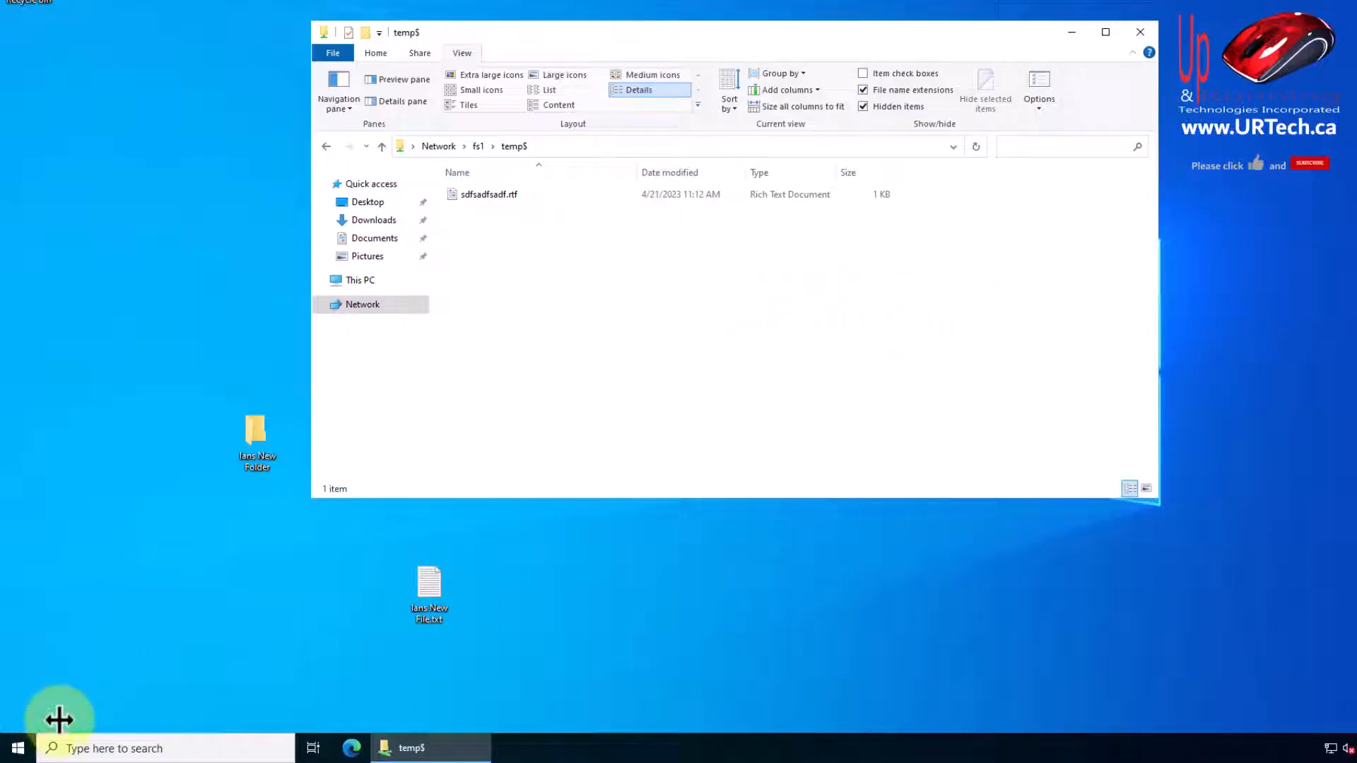
pyautogui.rightClick(12, 749)
pyautogui.moveTo(130, 710)
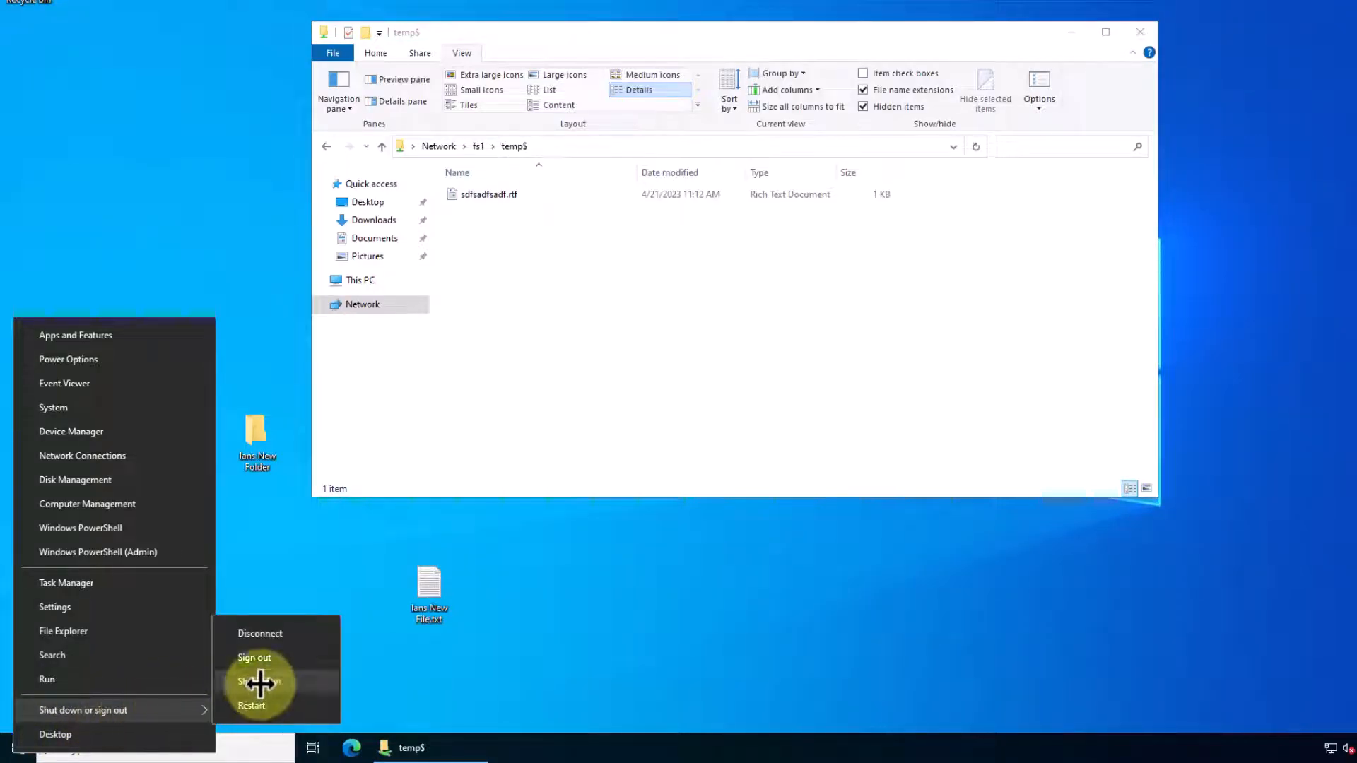
pyautogui.click(804, 523)
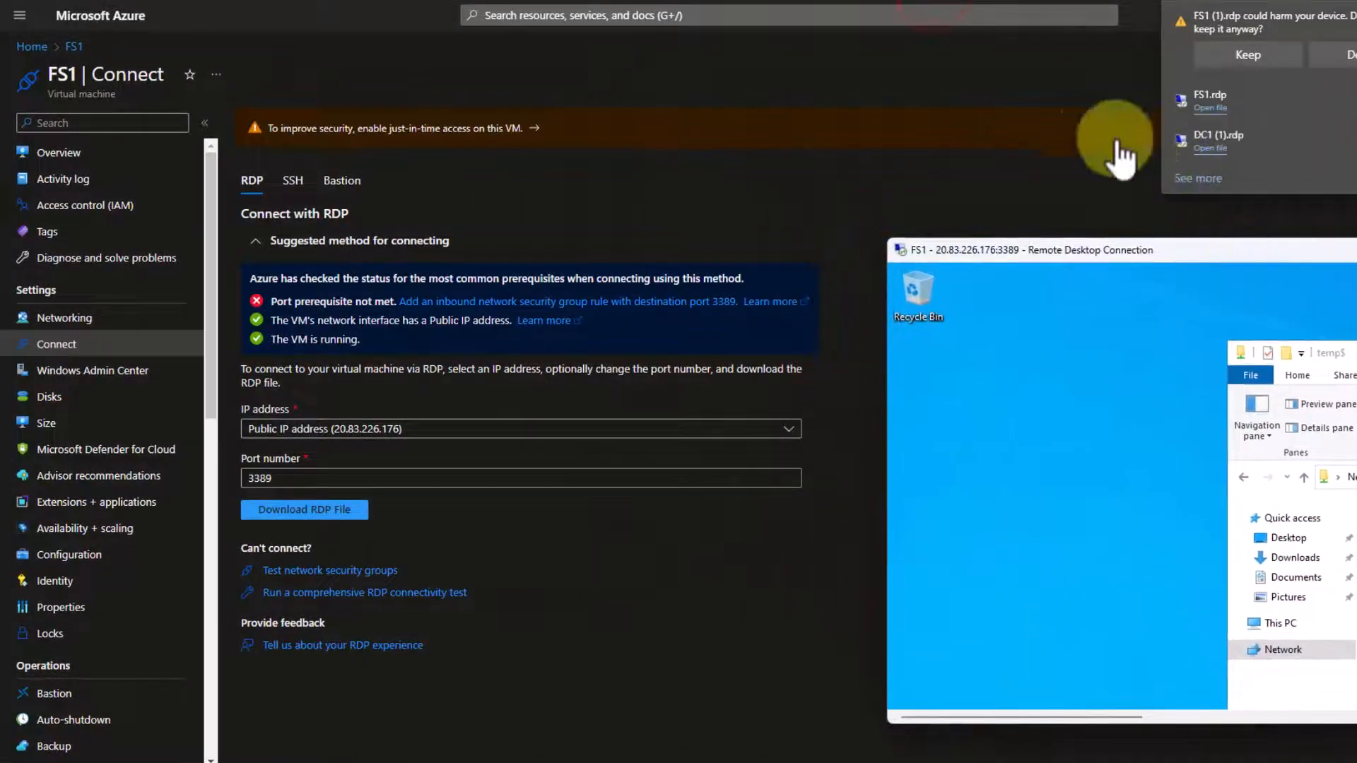
# - Stop the FS1 virtual machine from its overview page in the Azure portal and dismiss the ended Remote Desktop session
pyautogui.click(70, 151)
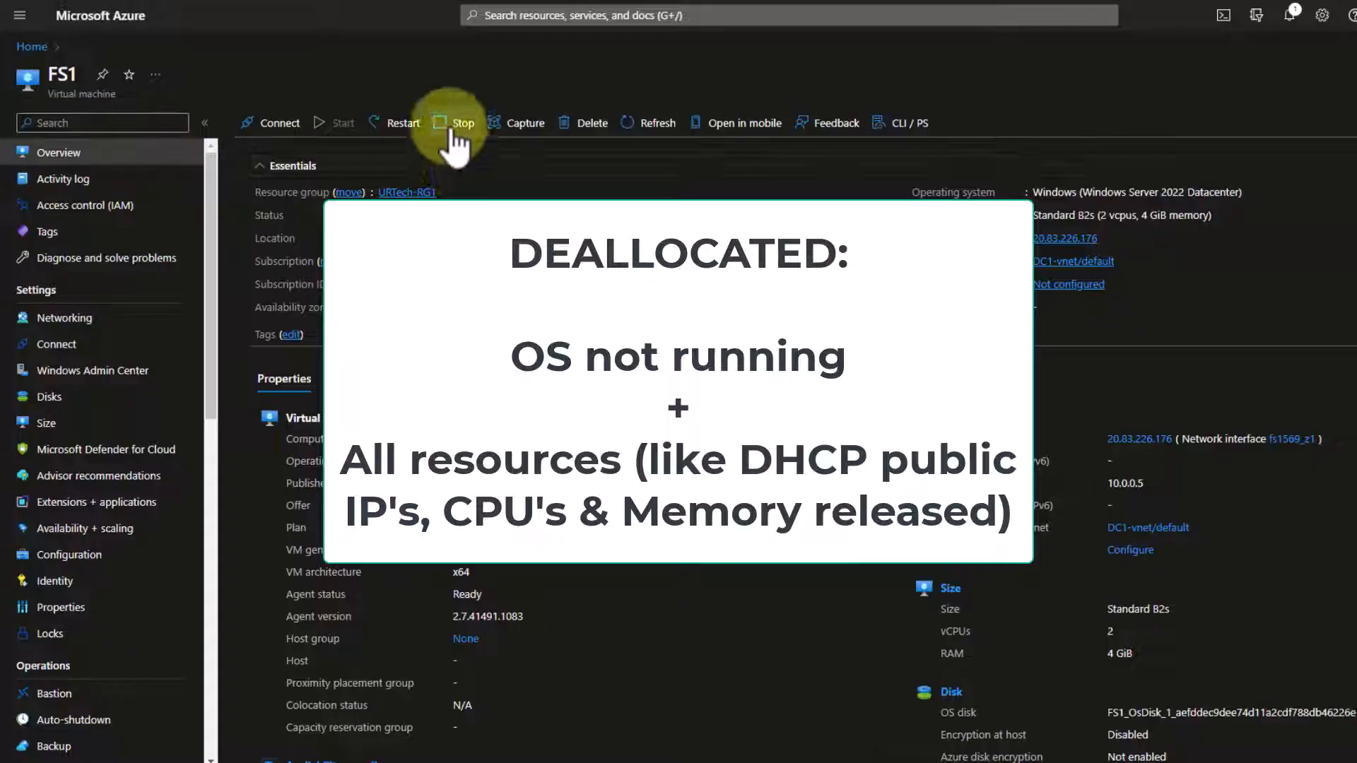
pyautogui.click(456, 126)
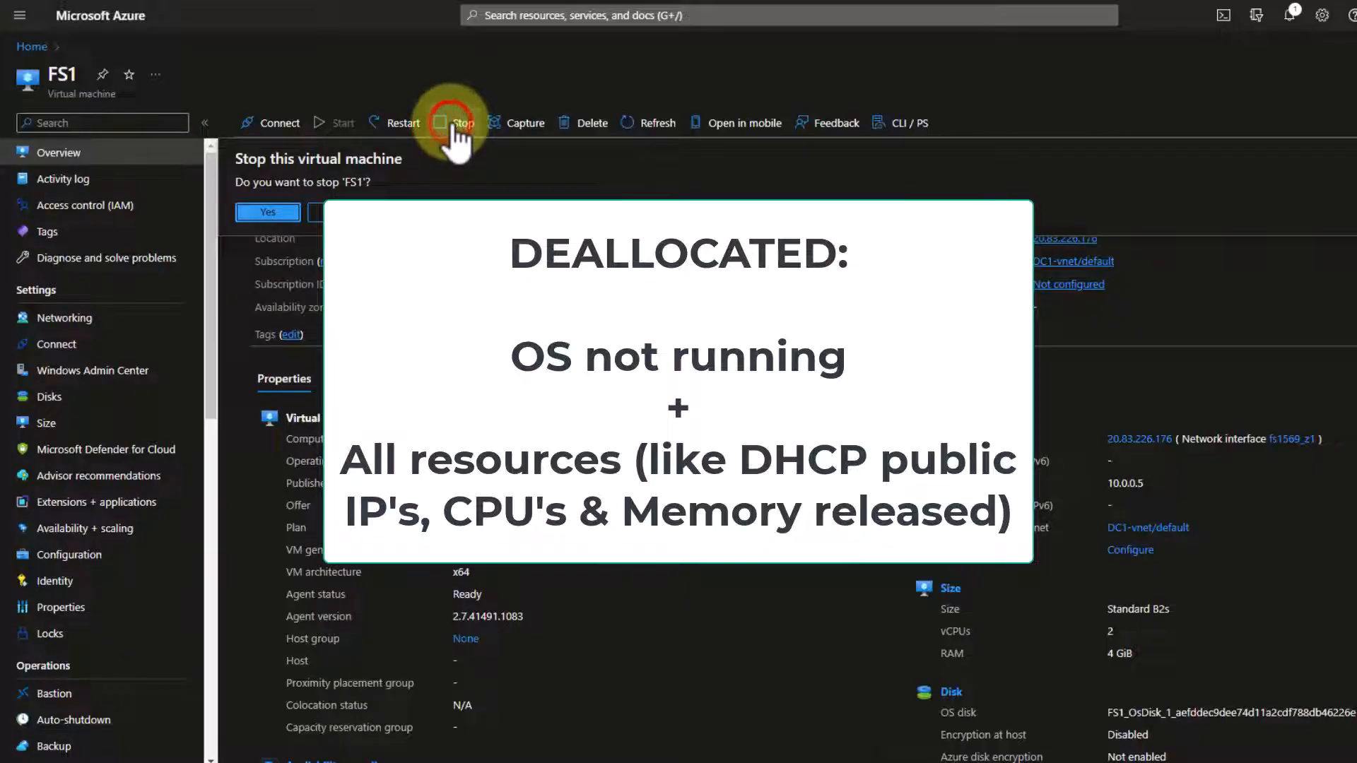
pyautogui.click(272, 213)
pyautogui.click(537, 762)
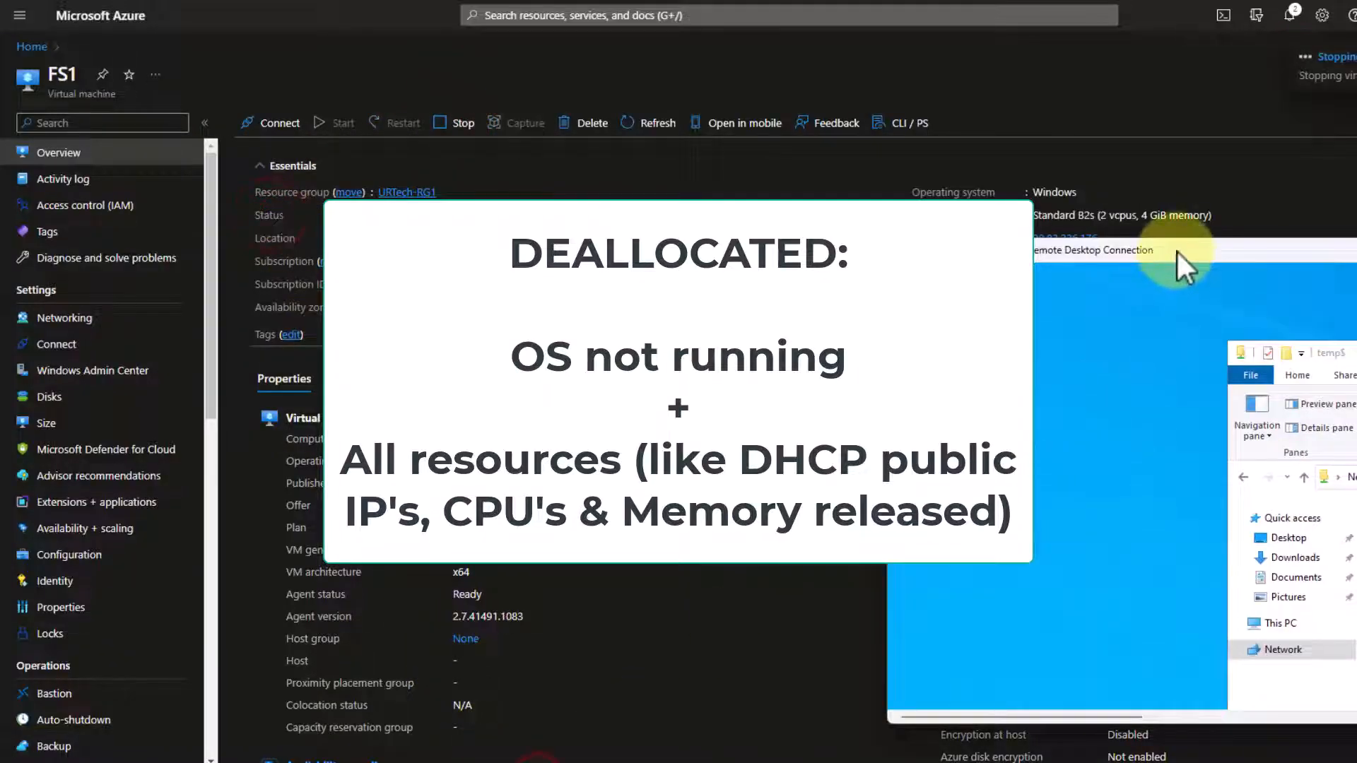
pyautogui.moveTo(1176, 249); pyautogui.dragTo(1122, 197)
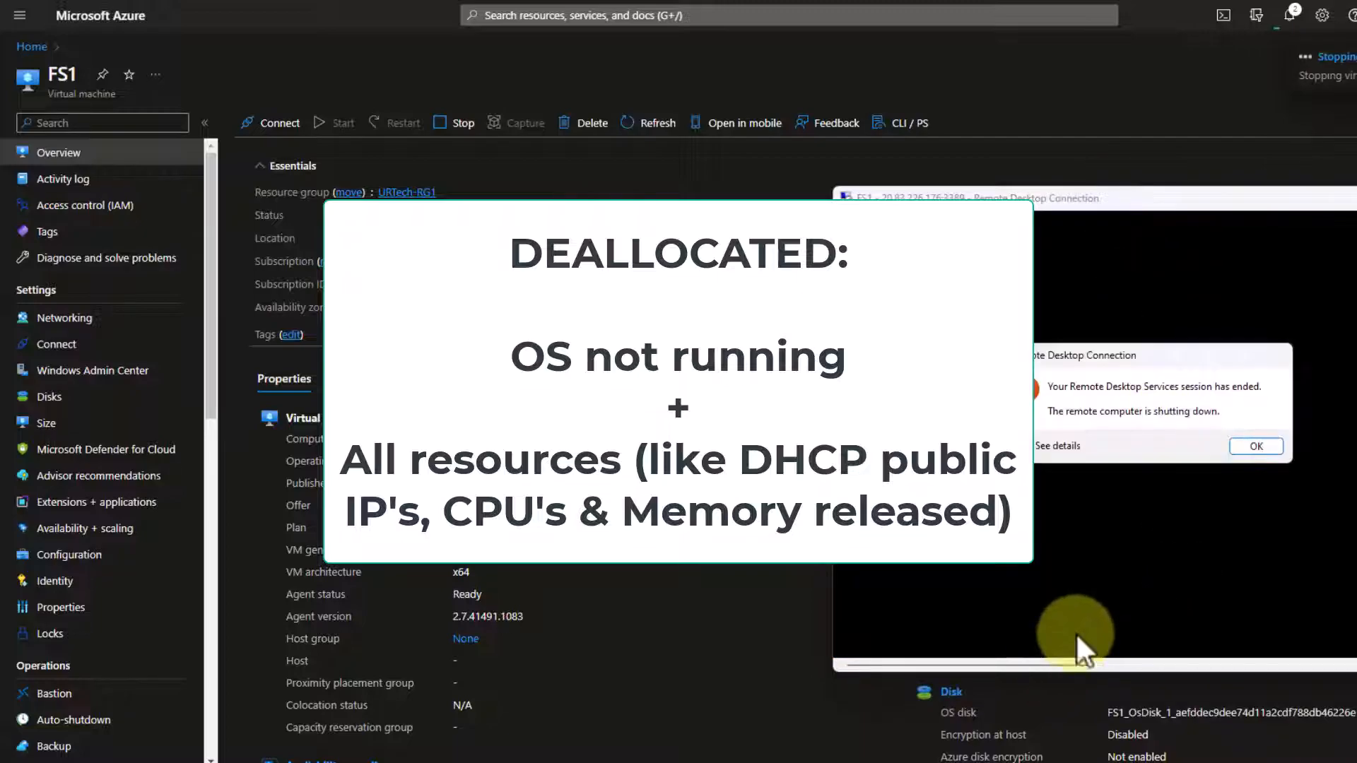
pyautogui.click(1252, 446)
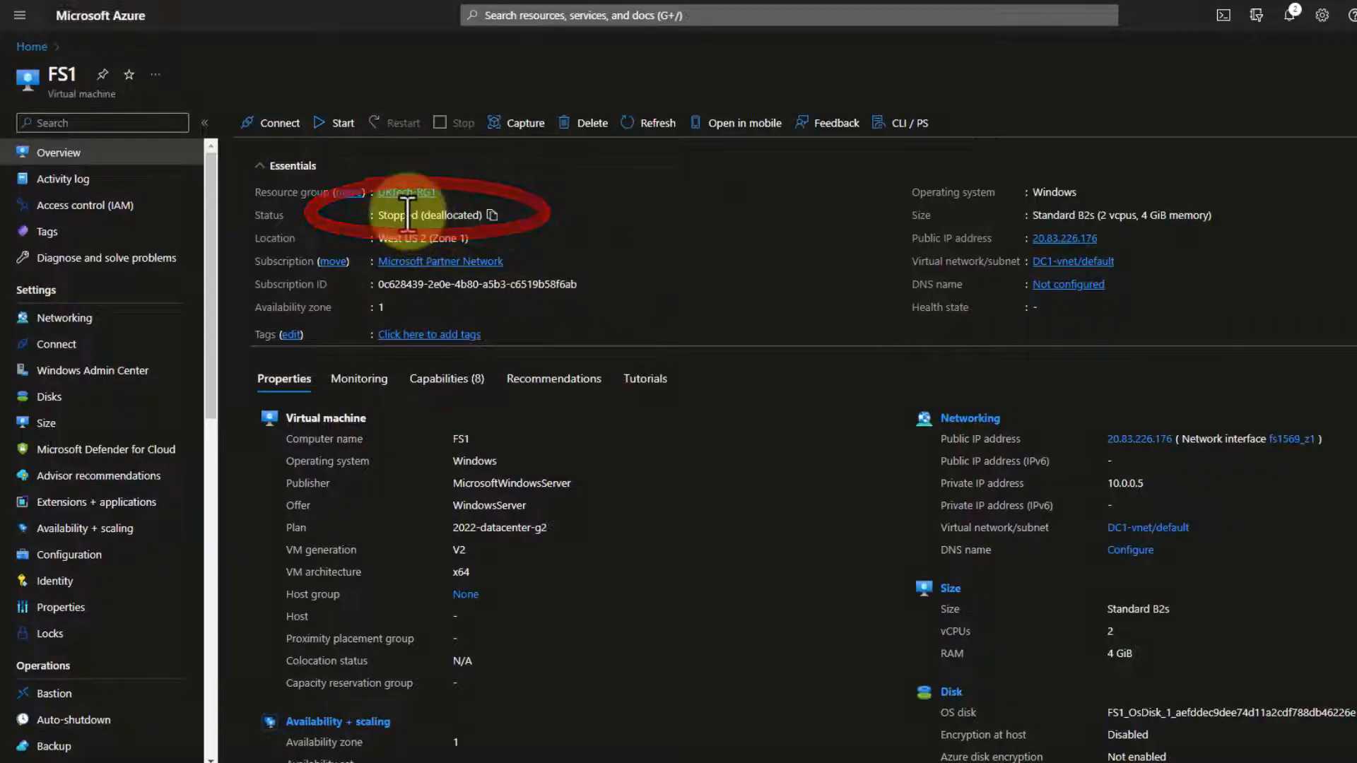
# - Start a VM restore from FS1's backup page and select the 4/21/2023, 10:33:40 AM restore point
pyautogui.click(54, 746)
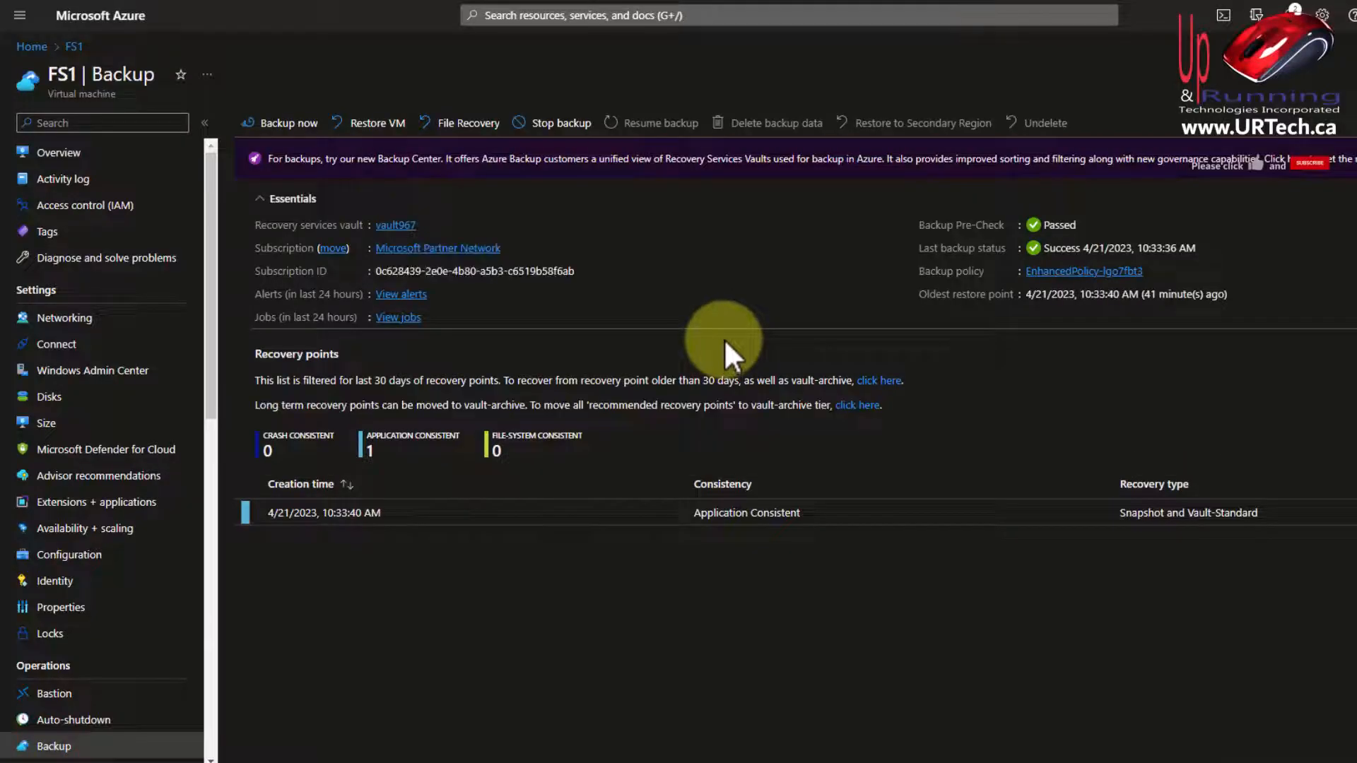
pyautogui.click(376, 123)
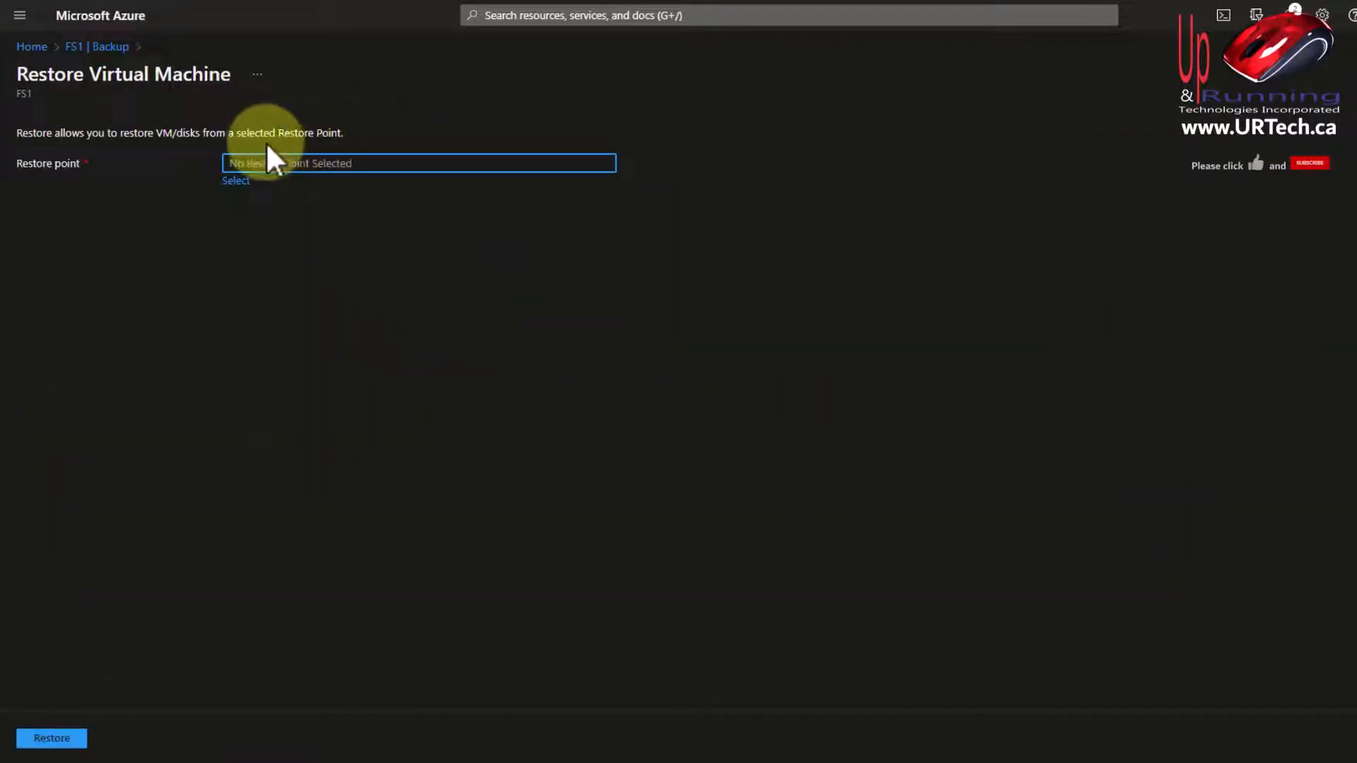
pyautogui.click(235, 181)
pyautogui.click(940, 244)
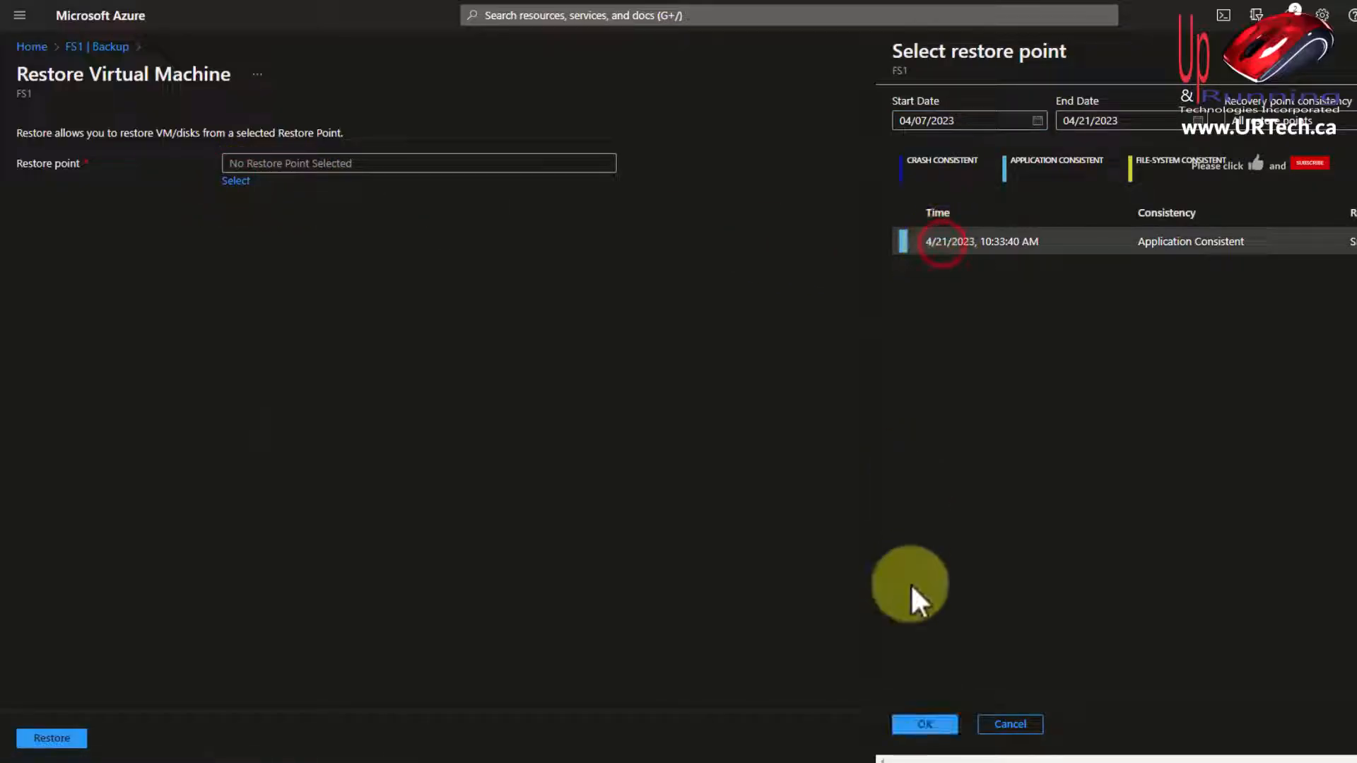
pyautogui.click(925, 725)
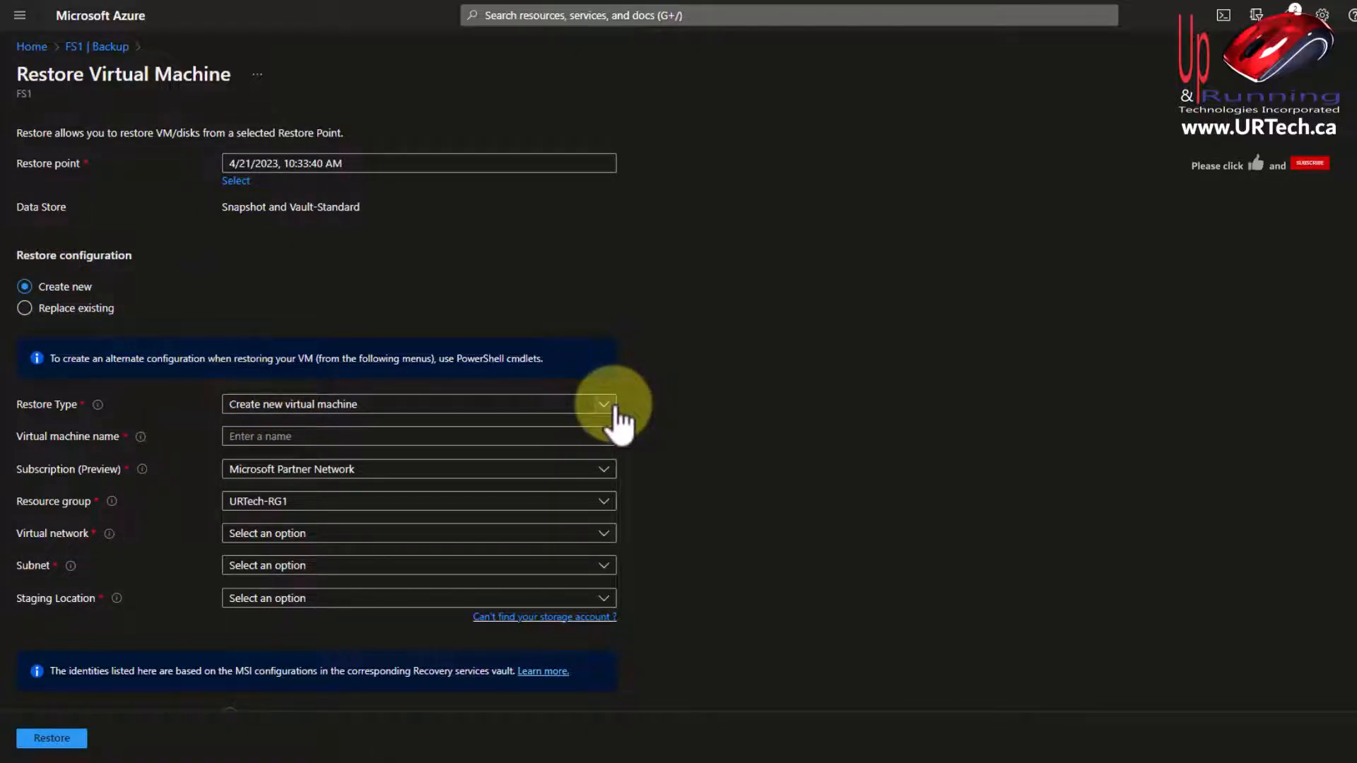
# - Set the restore configuration to Replace existing and check which staging locations are available
pyautogui.click(24, 308)
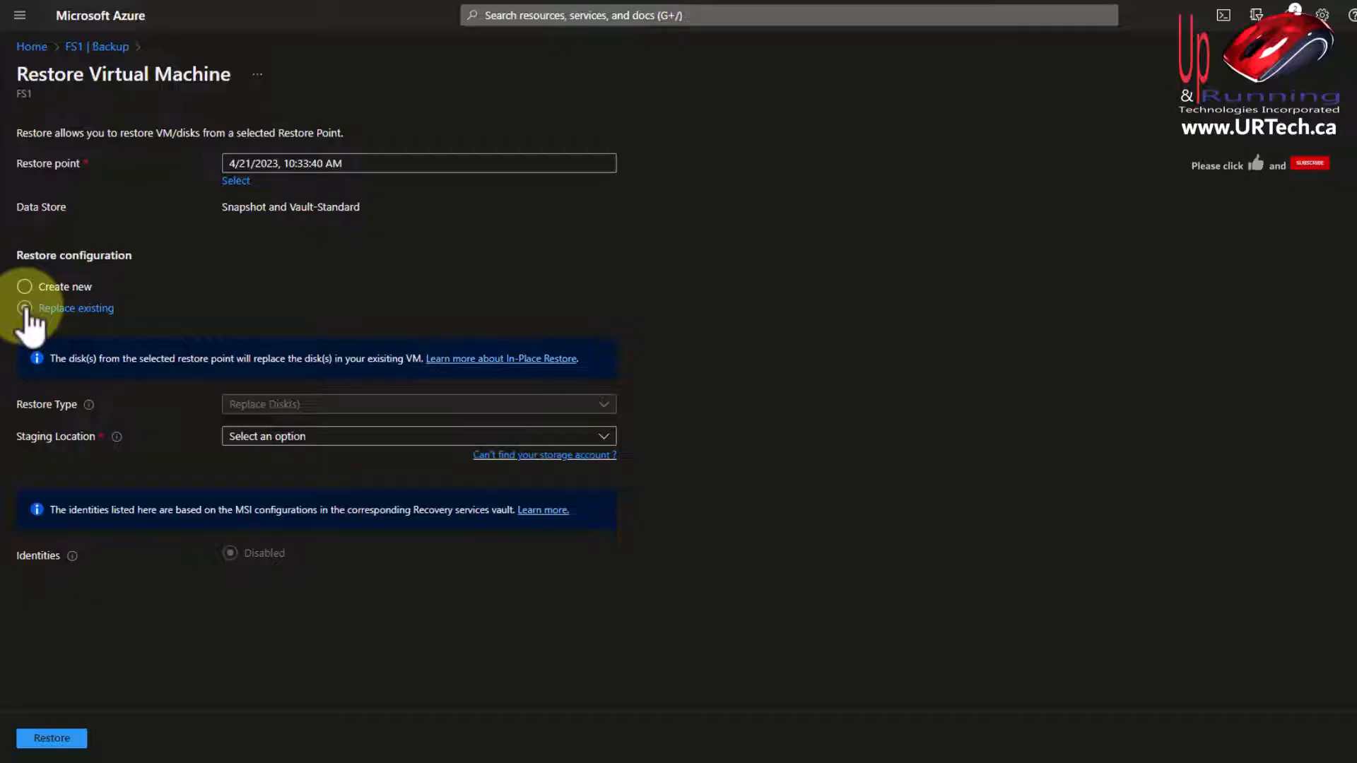
pyautogui.click(342, 436)
pyautogui.click(256, 441)
pyautogui.moveTo(114, 441)
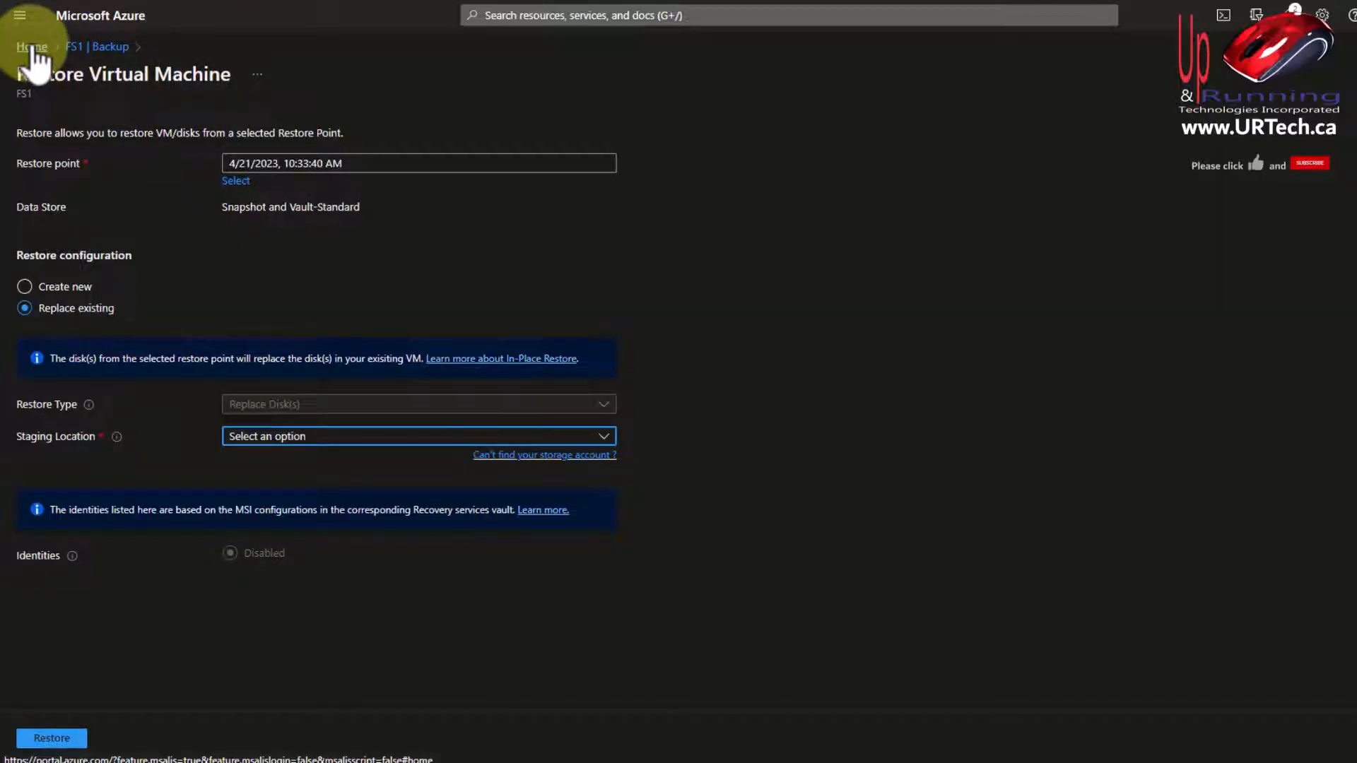
# - Search the portal for "stor", open the Storage accounts service and start creating a storage account
pyautogui.click(512, 15)
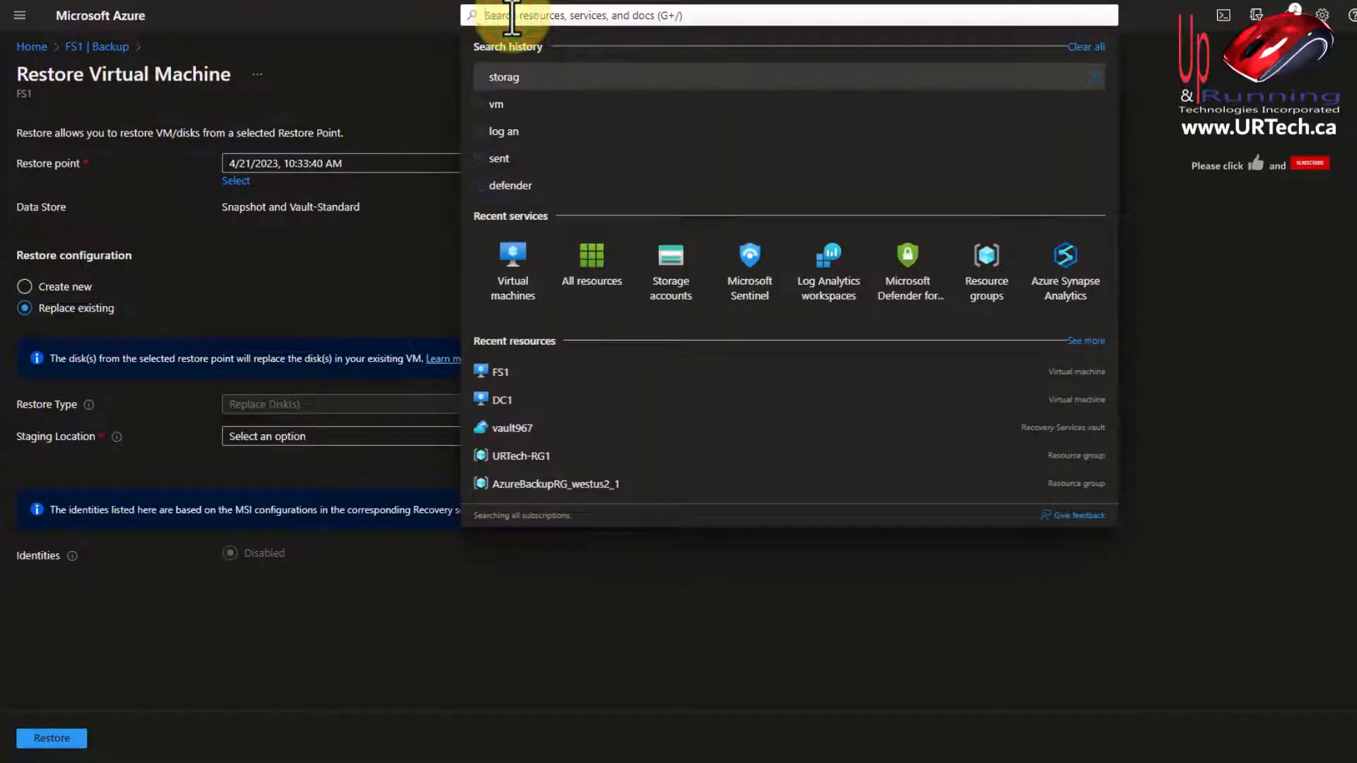
pyautogui.write('stor')
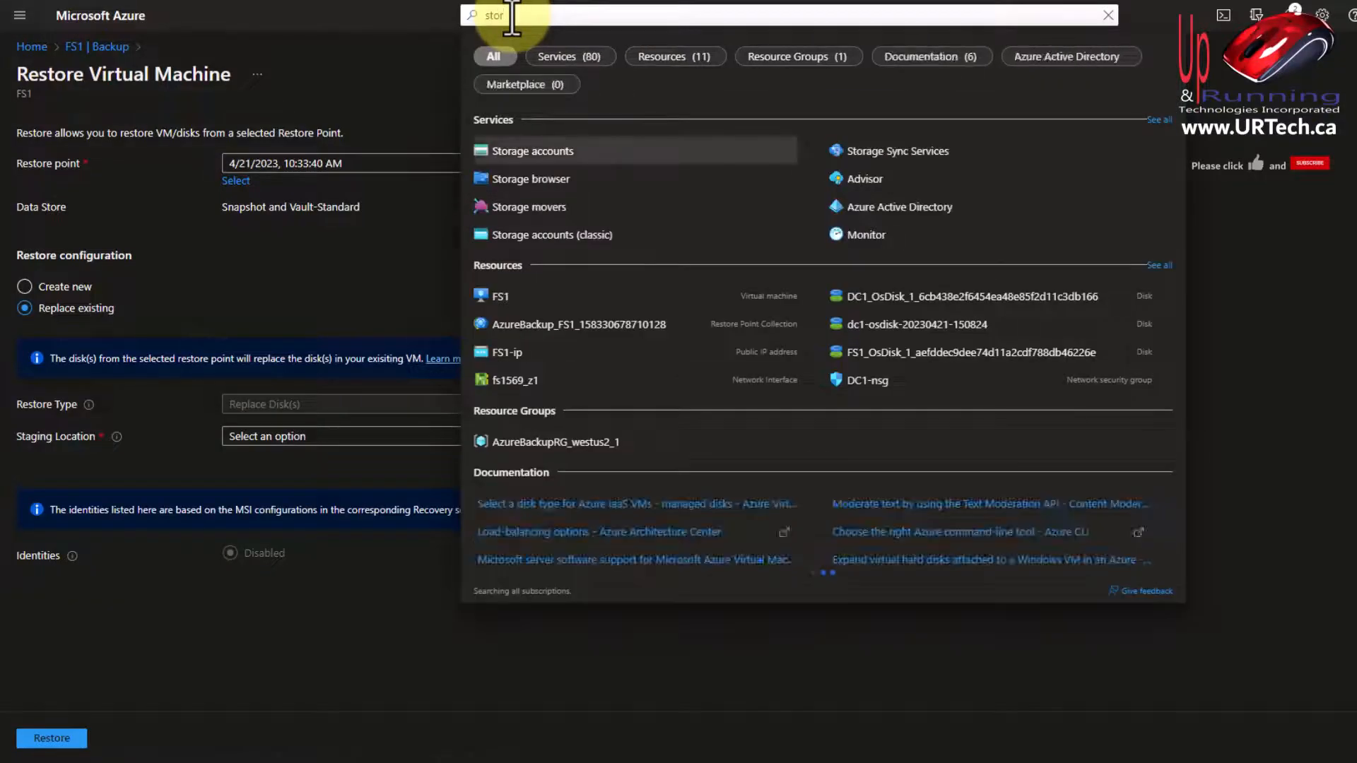
pyautogui.click(537, 152)
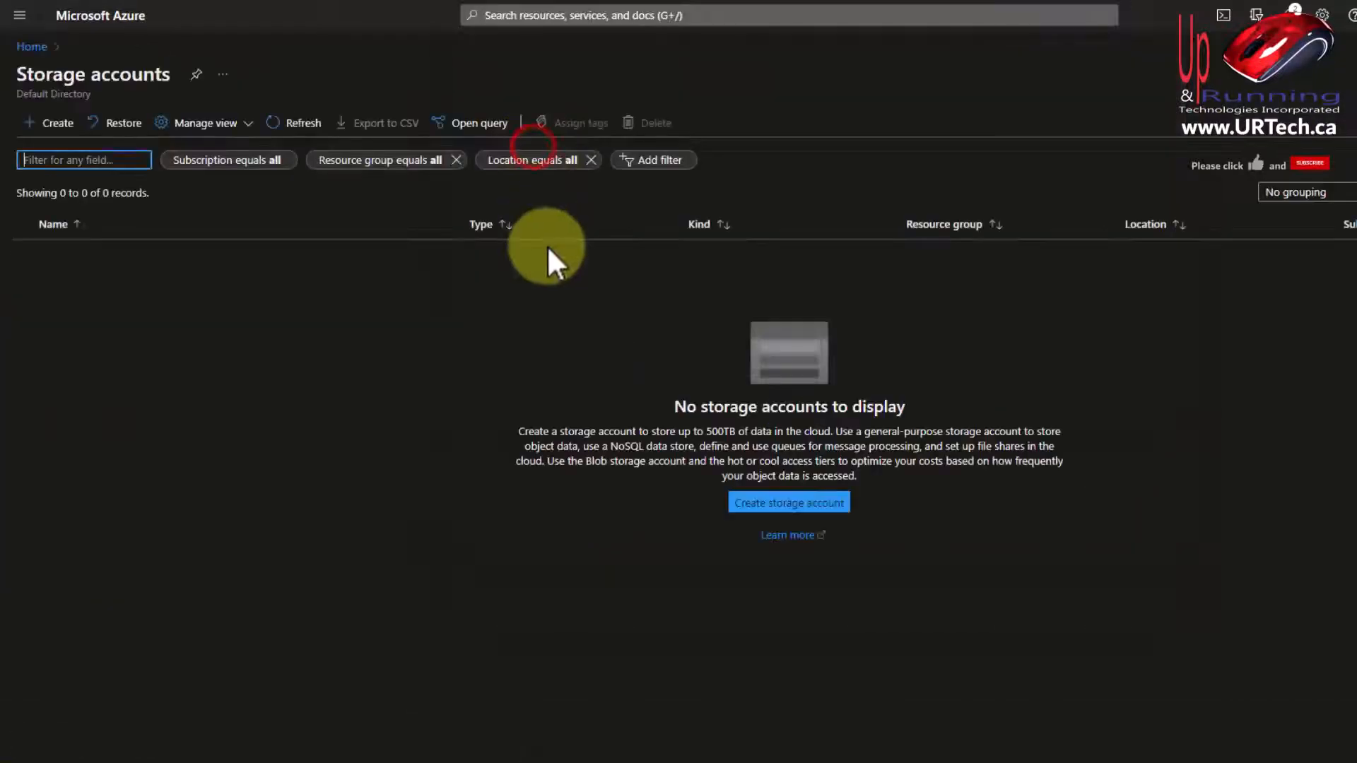
pyautogui.click(793, 501)
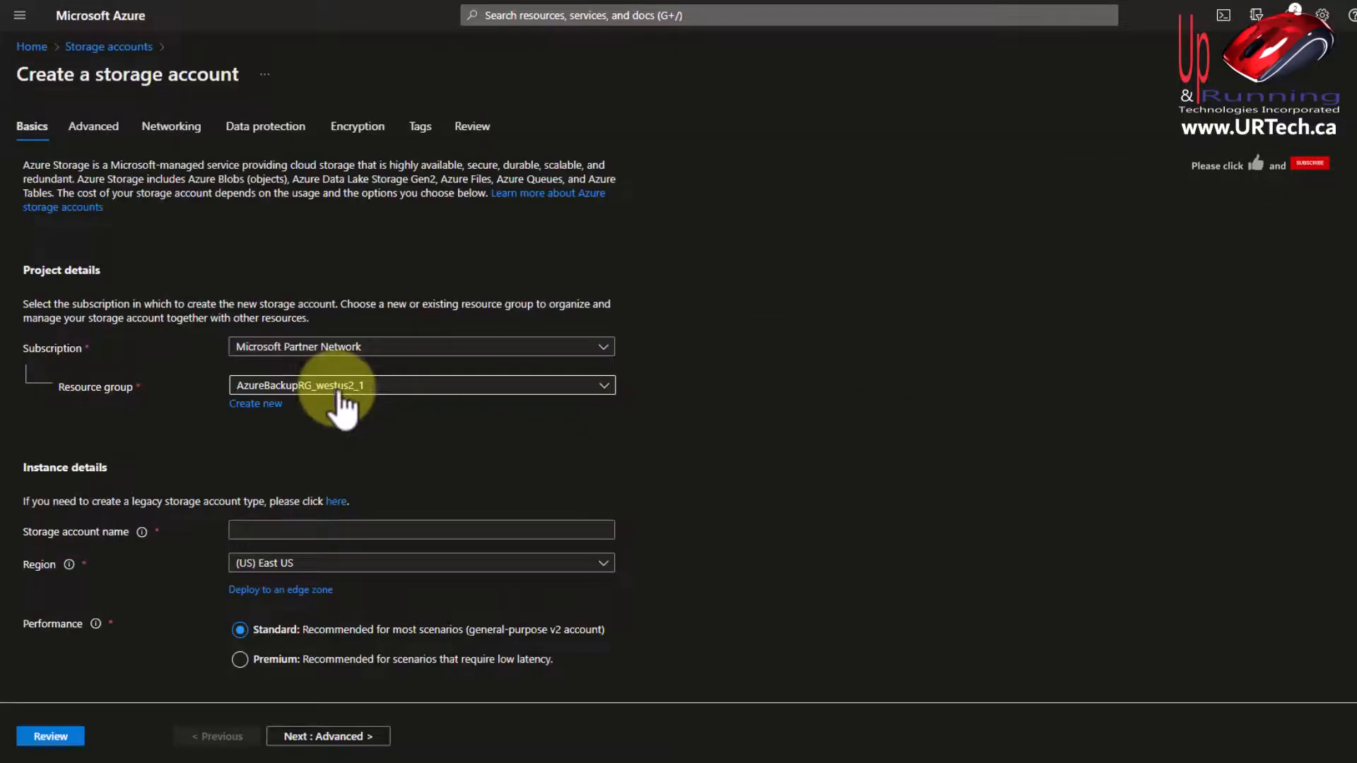
# - Assign the new storage account to the URTech-RG1 resource group and name it tstrest2023
pyautogui.click(358, 384)
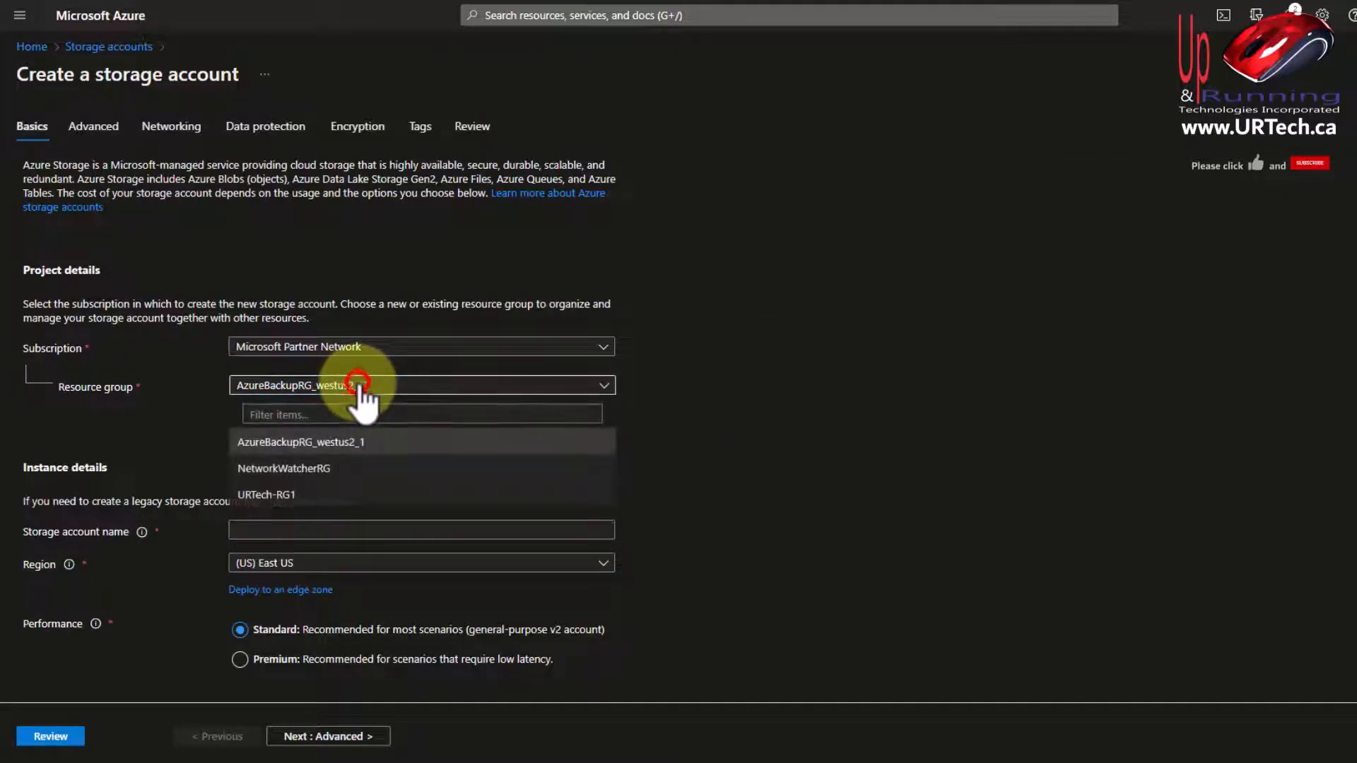
pyautogui.click(272, 498)
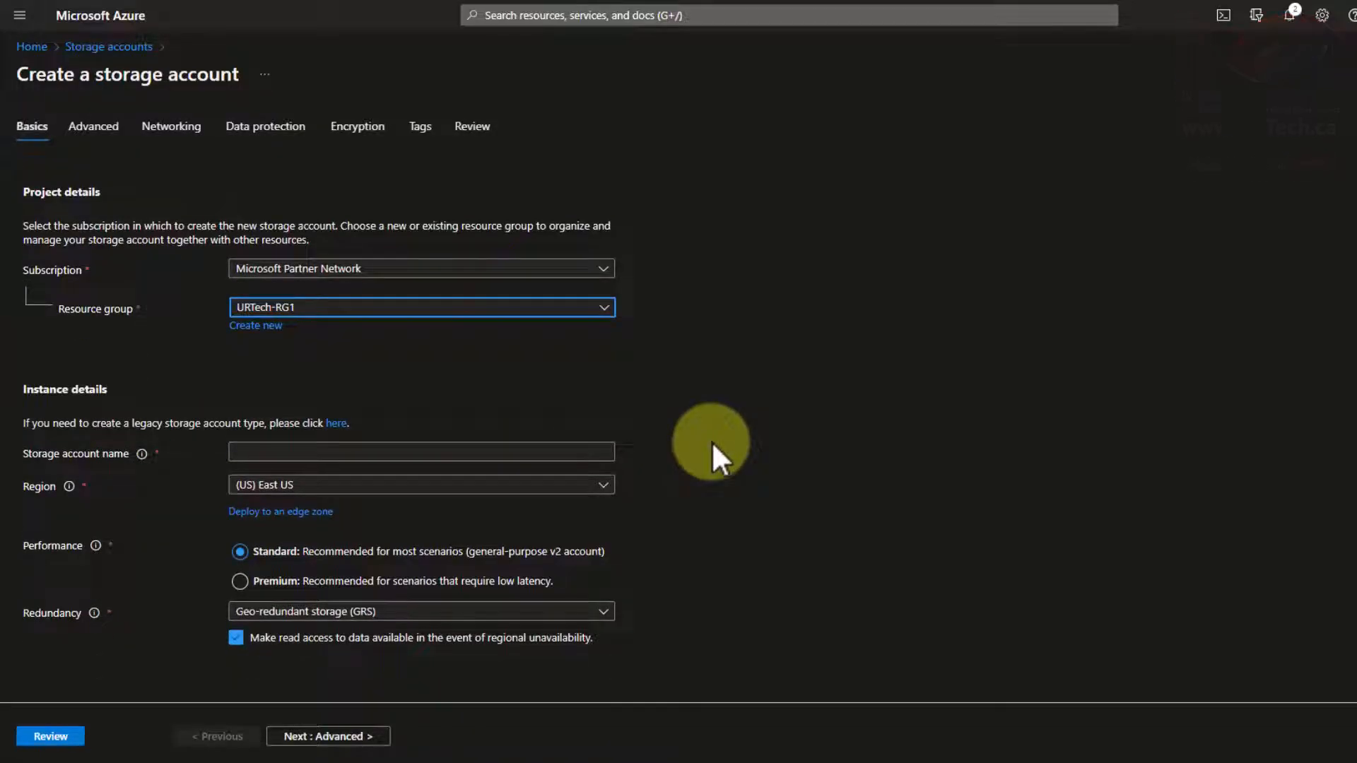
pyautogui.click(242, 452)
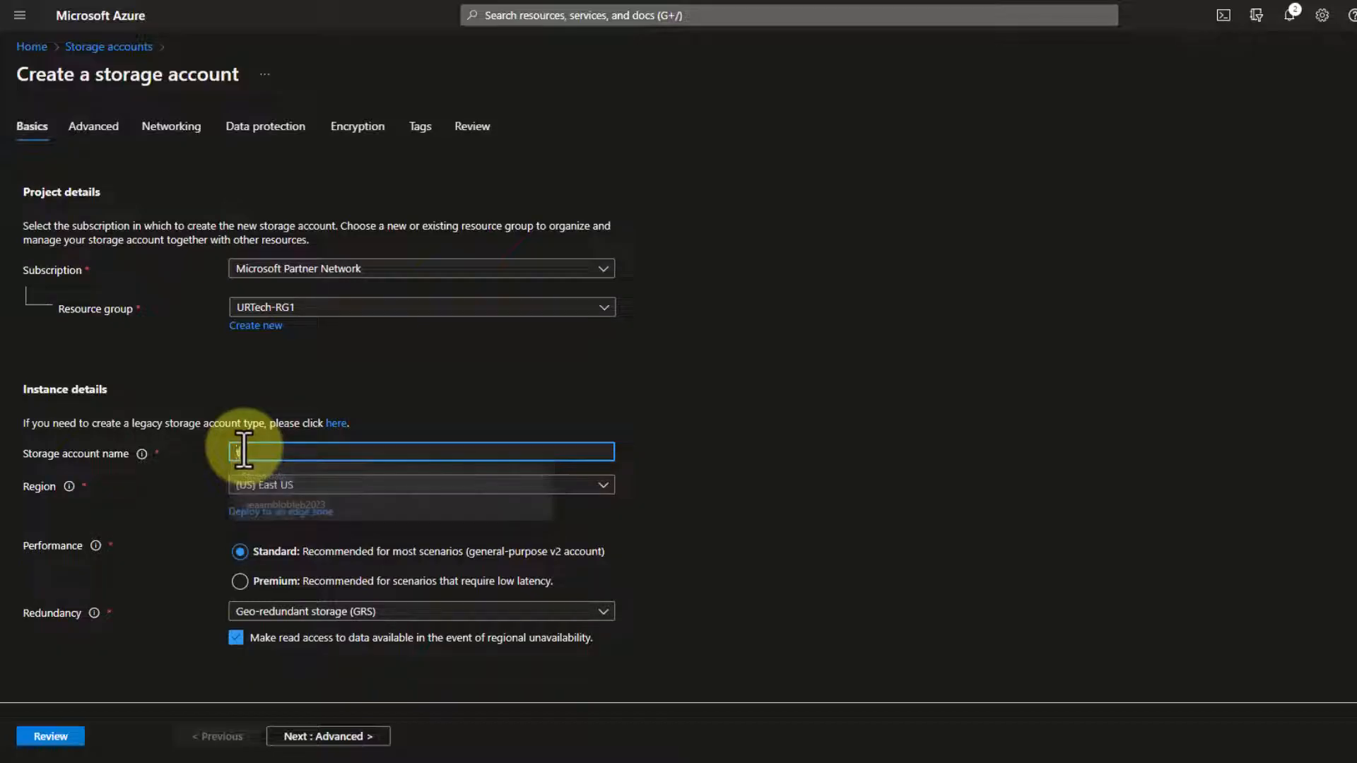
pyautogui.write('t')
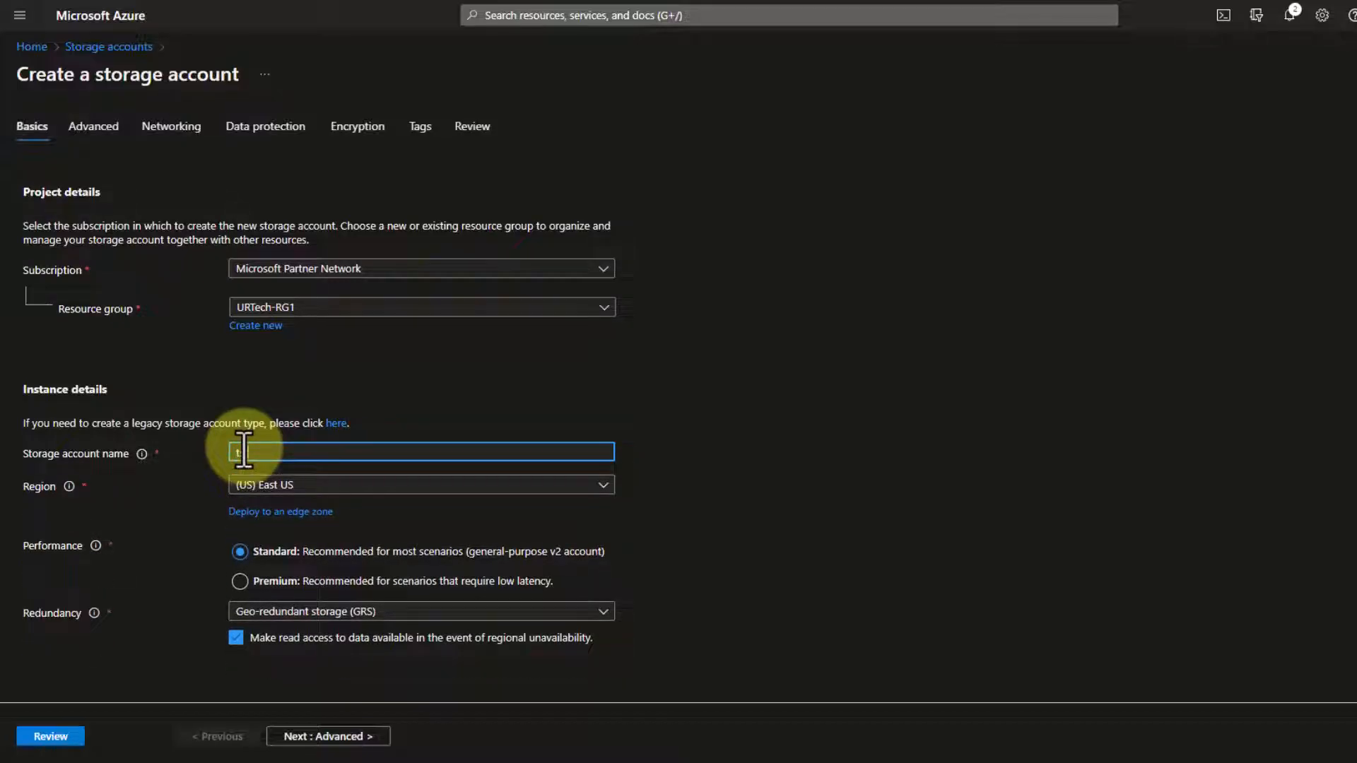
pyautogui.write('strest2023')
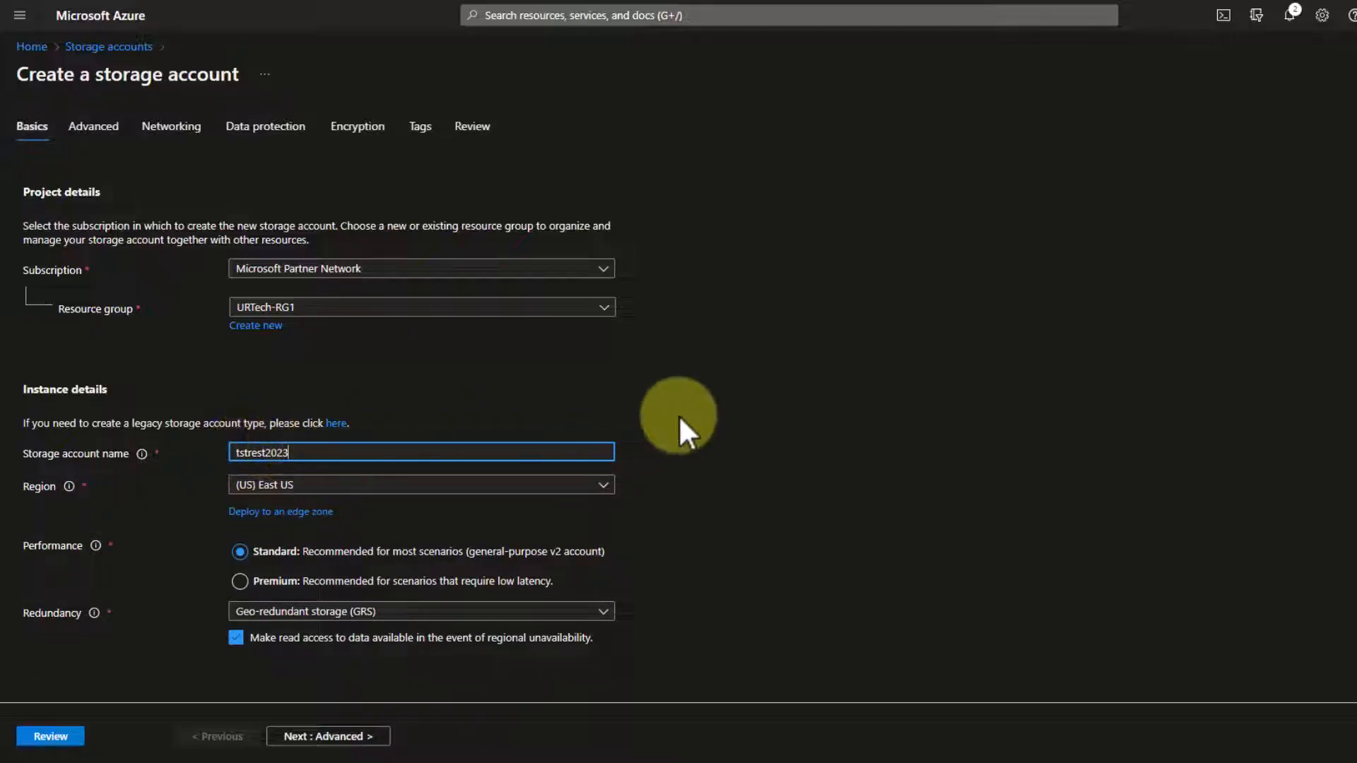
pyautogui.click(799, 407)
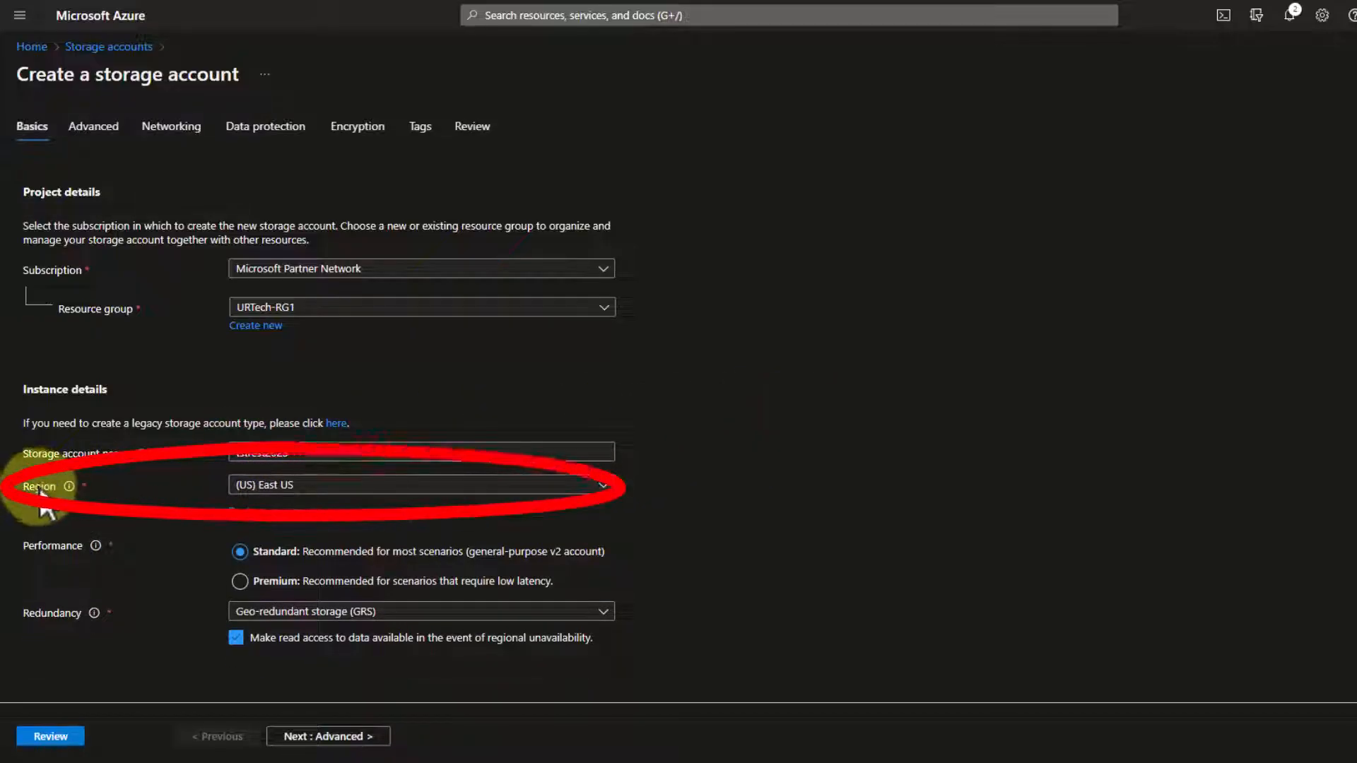
# - Set the storage account's region to (US) West US 2 and its redundancy to Locally-redundant storage (LRS)
pyautogui.click(302, 488)
pyautogui.moveTo(995, 227); pyautogui.dragTo(995, 565)
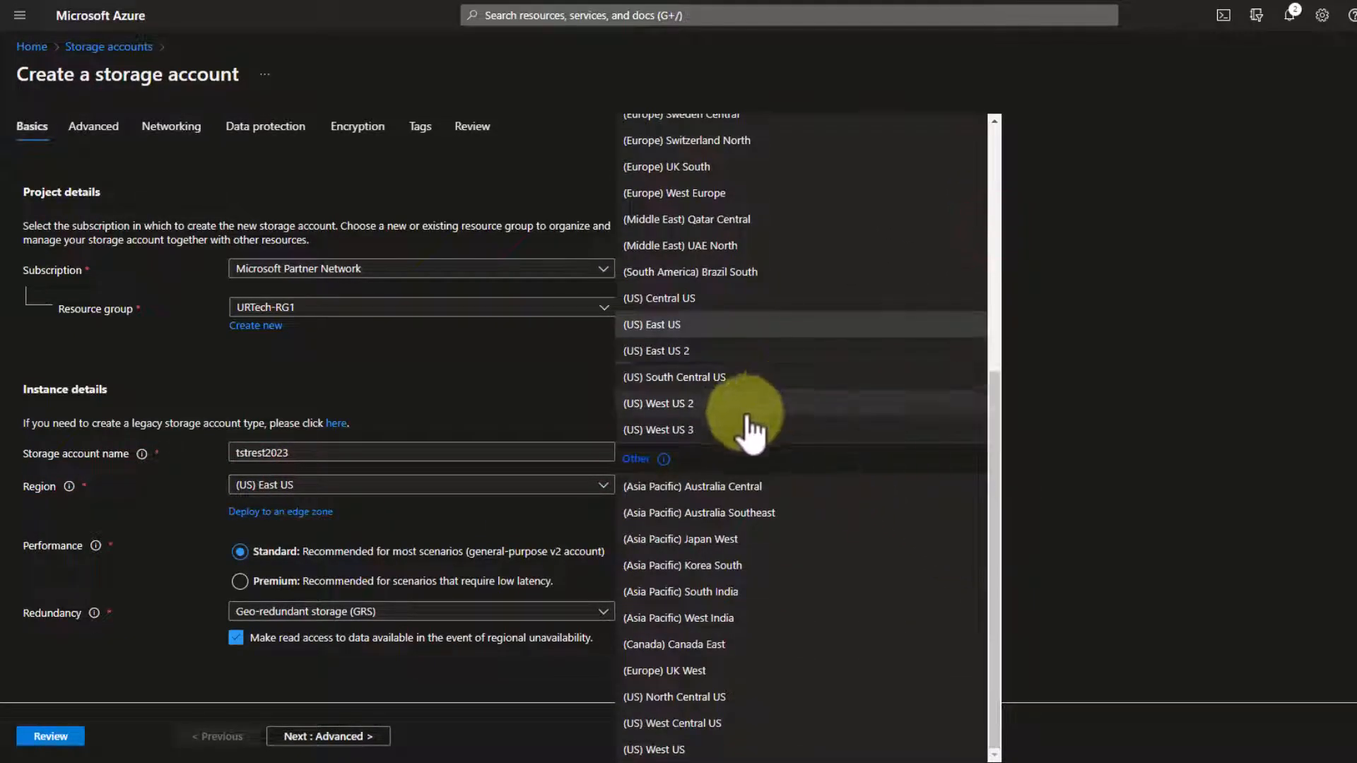
pyautogui.click(684, 402)
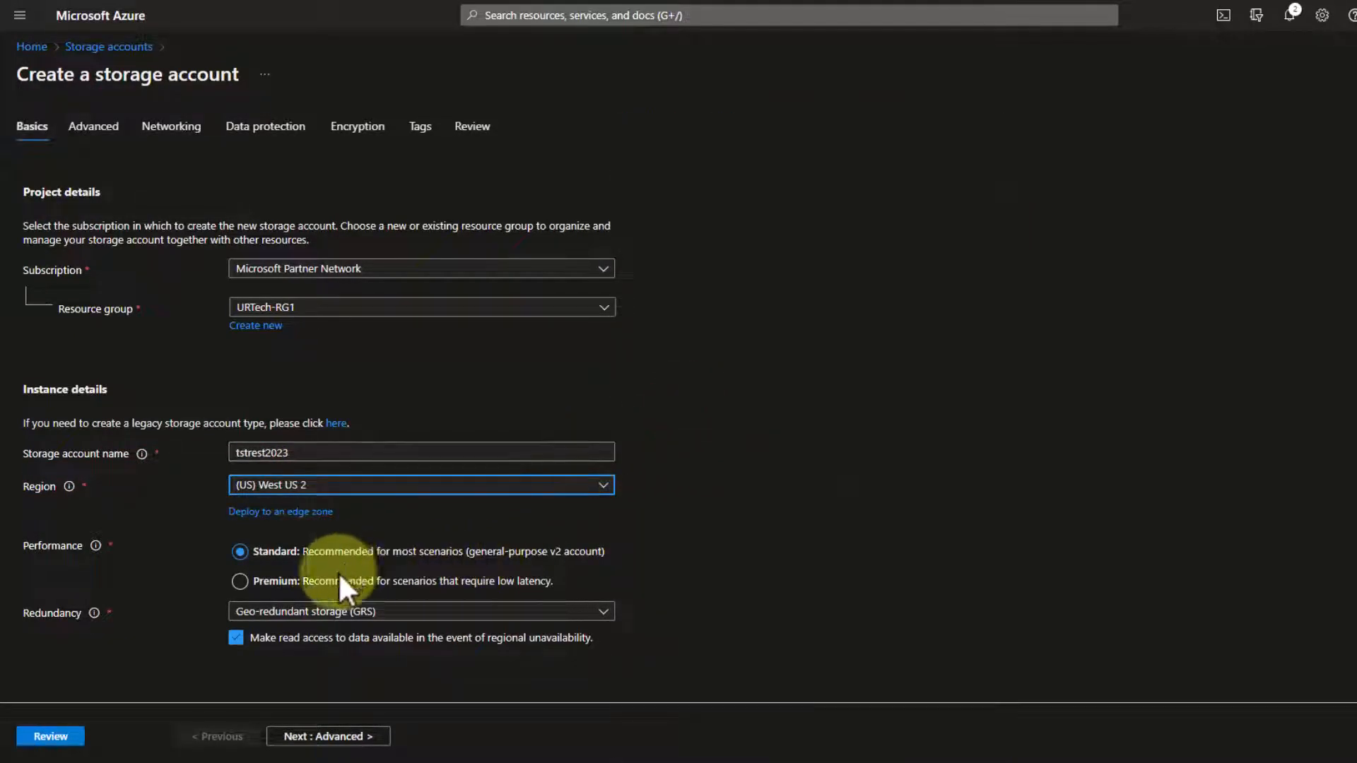
pyautogui.click(329, 612)
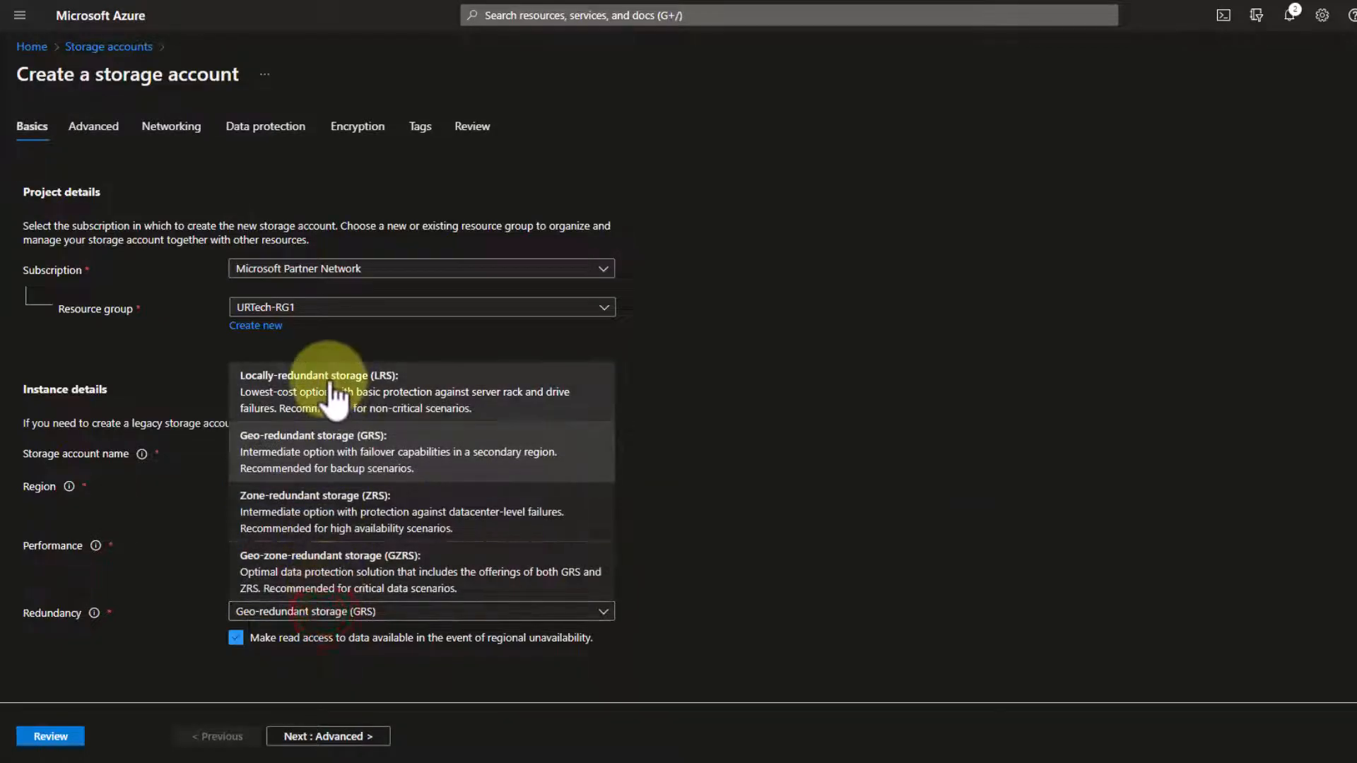
pyautogui.click(331, 386)
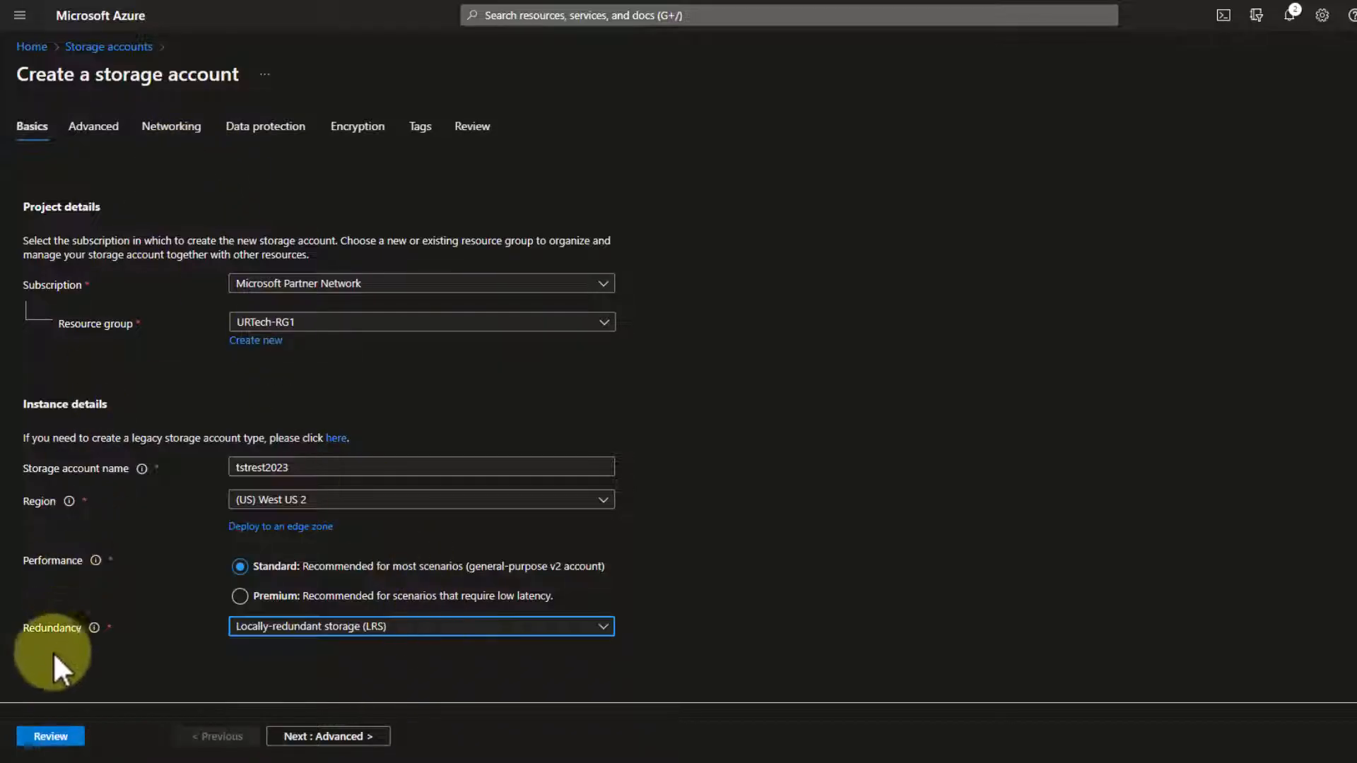
# - Review the storage account's settings and create the account
pyautogui.click(47, 735)
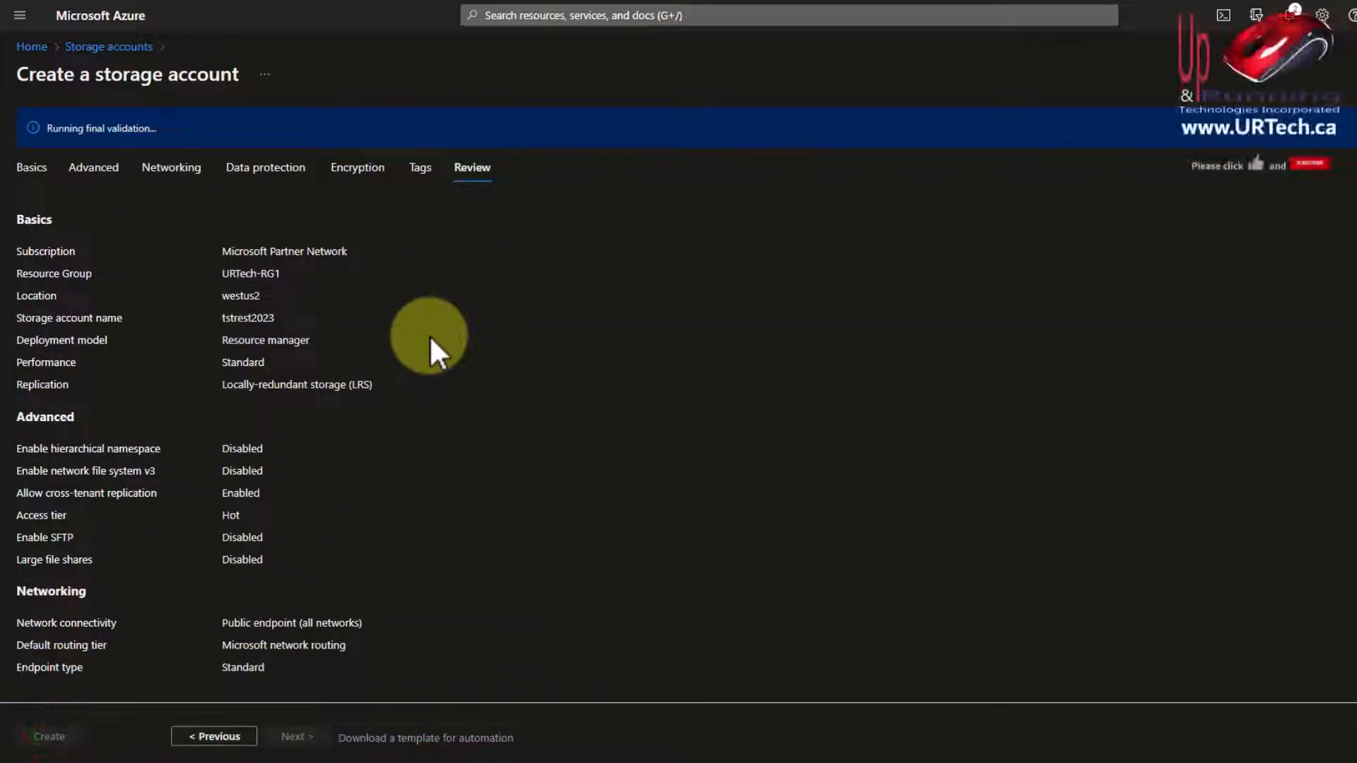
pyautogui.click(50, 736)
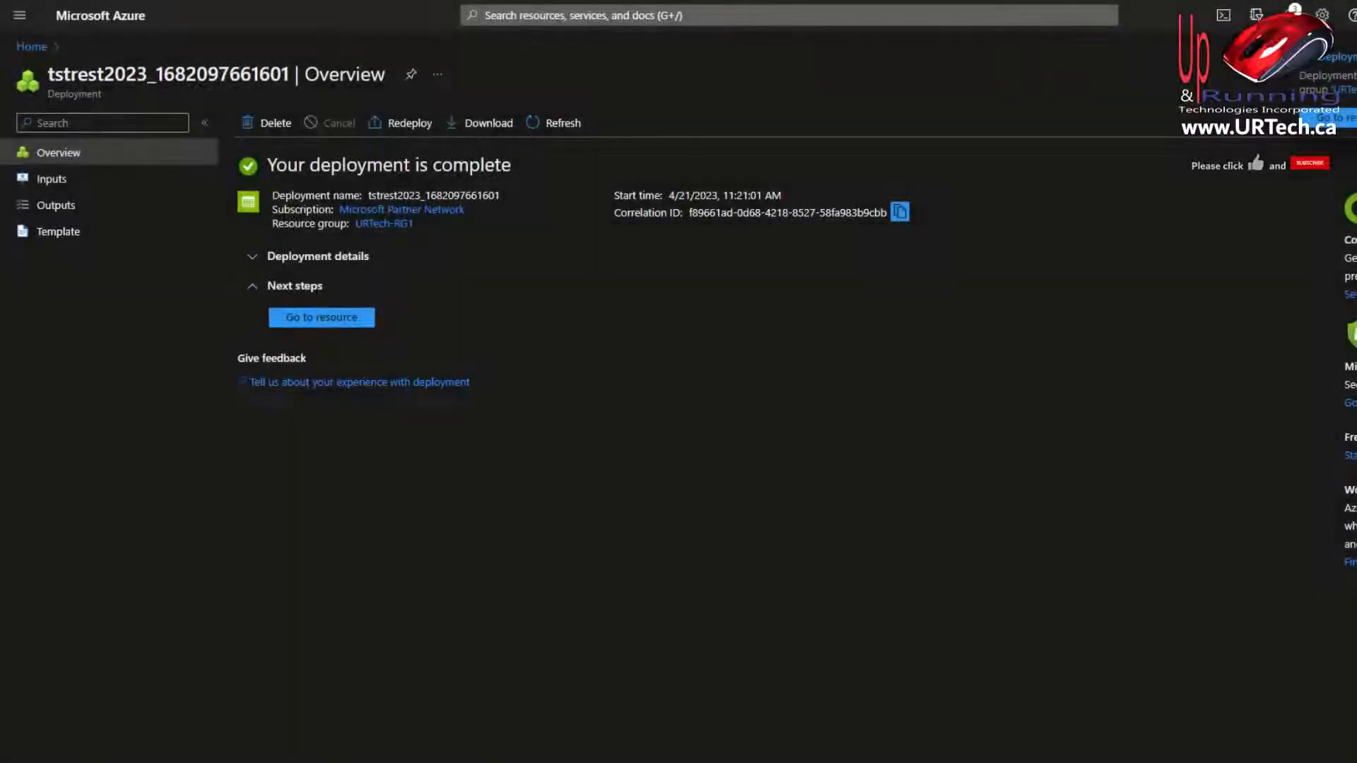
# - Open the FS1 virtual machine's backup page and start restoring the VM
pyautogui.click(34, 48)
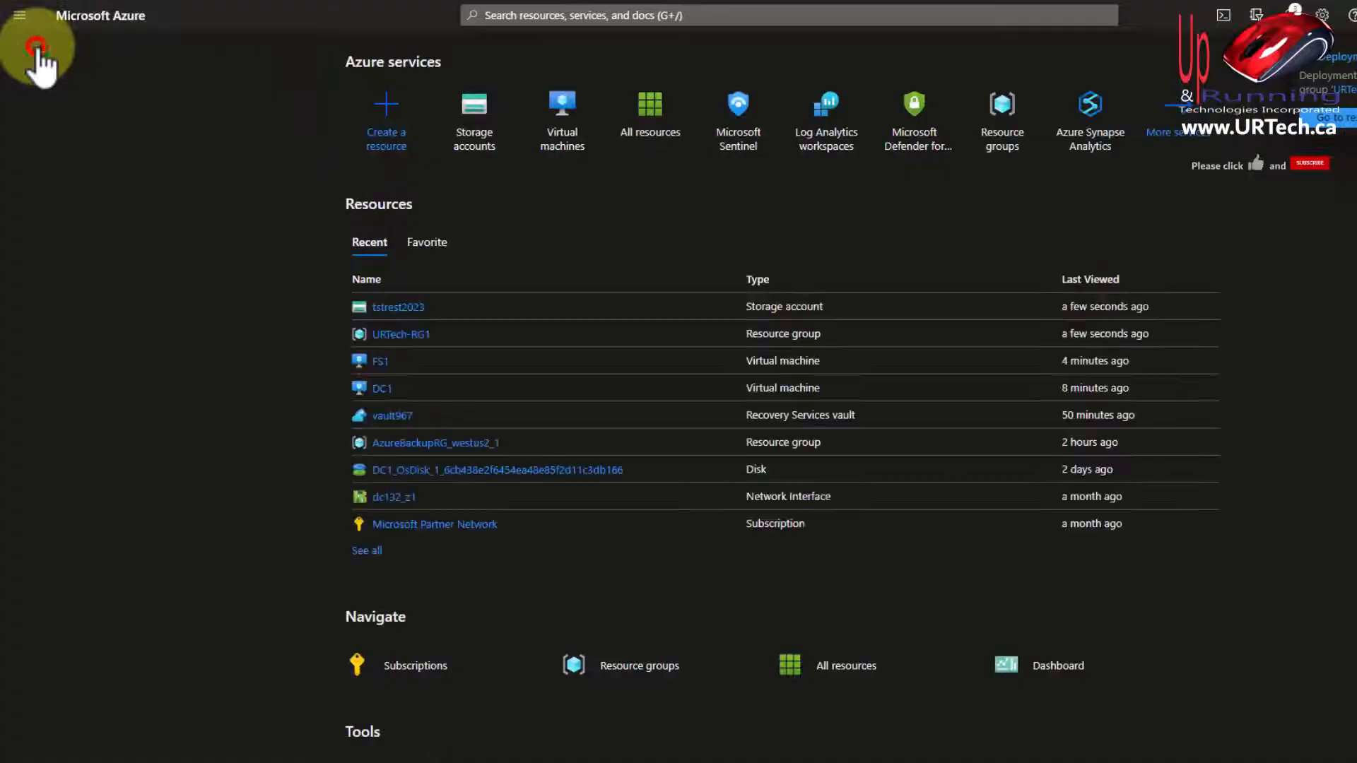
pyautogui.click(381, 361)
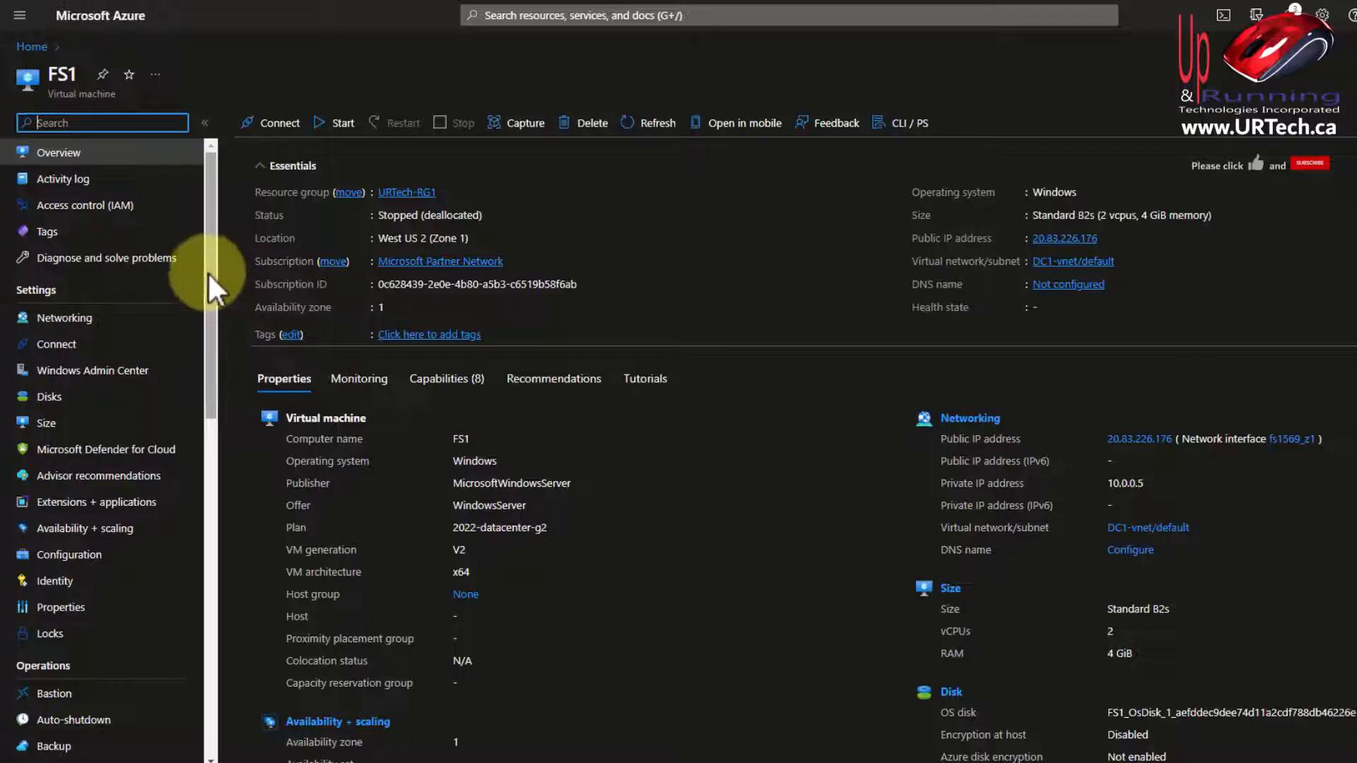
pyautogui.click(60, 746)
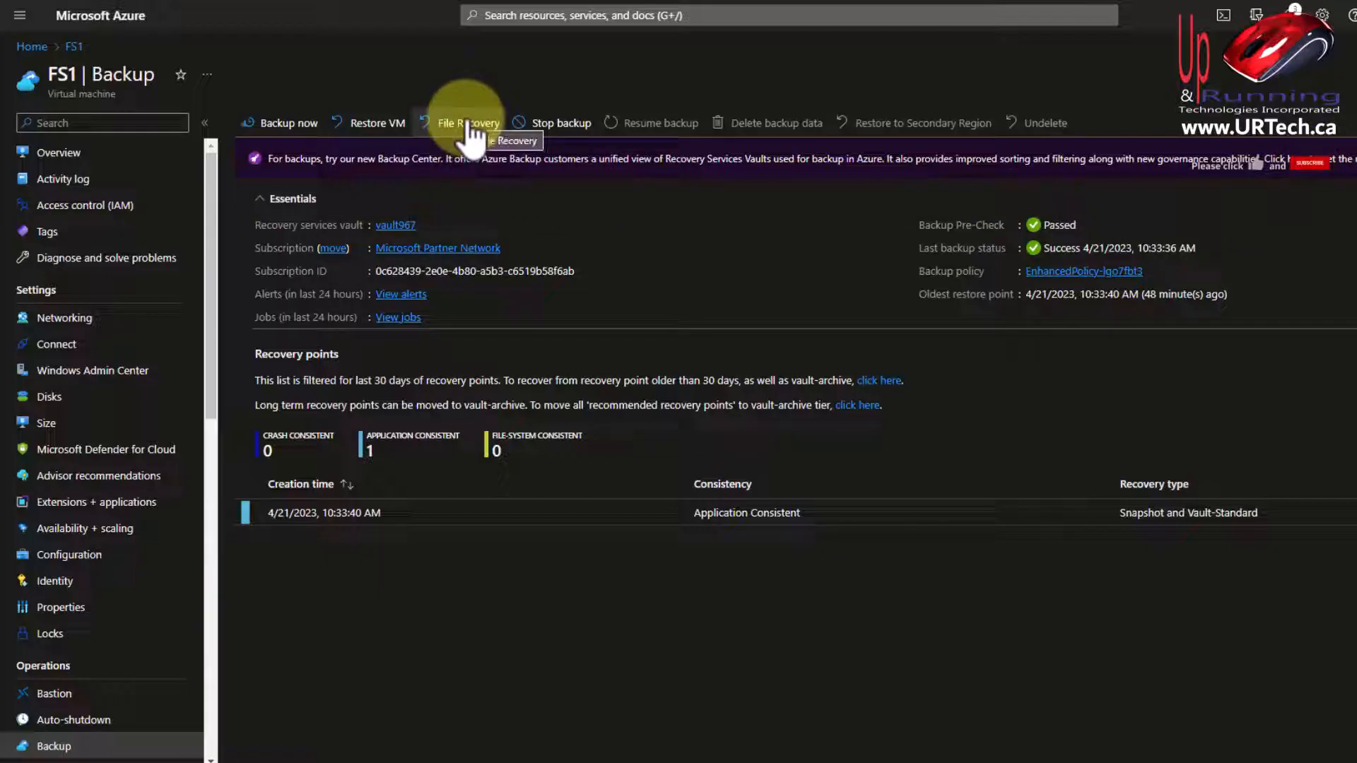
pyautogui.click(381, 127)
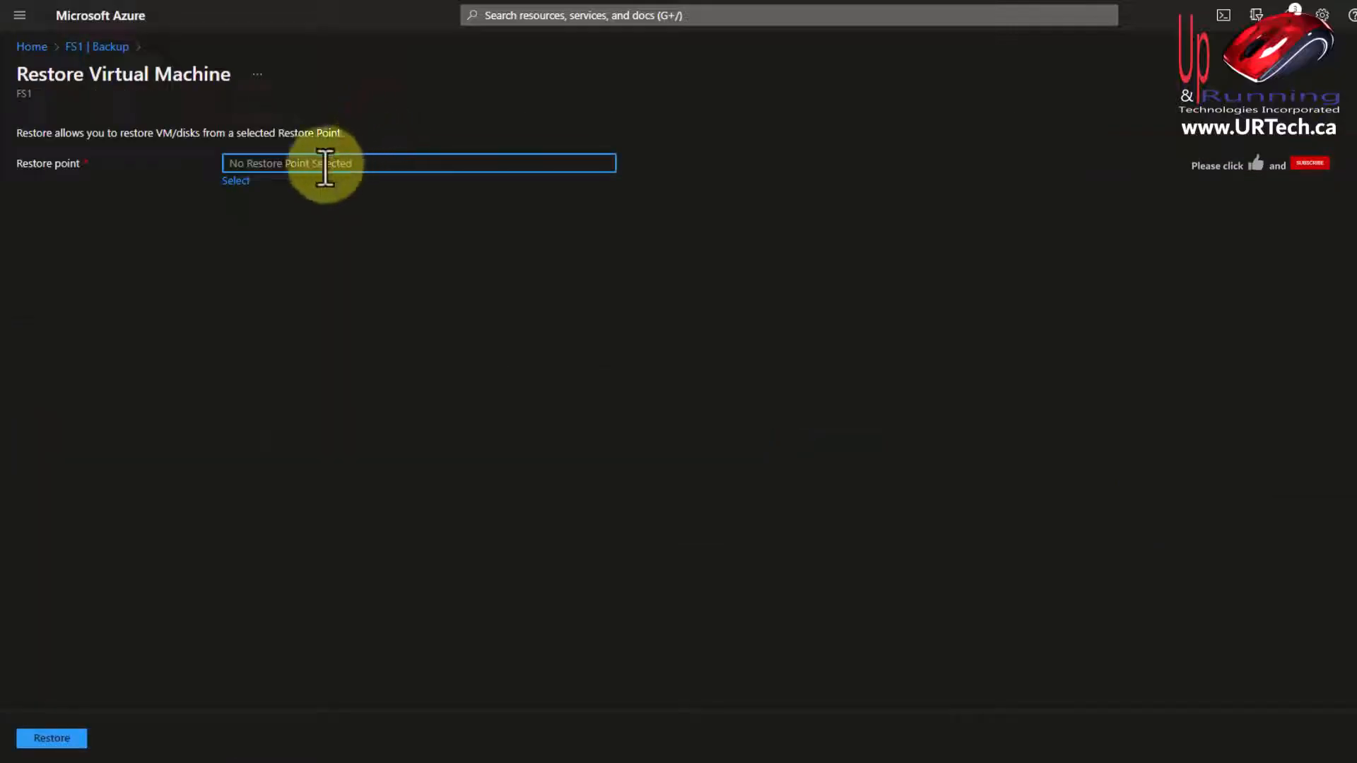
# - Select the 4/21/2023, 10:33:40 AM restore point for the FS1 restore
pyautogui.click(235, 182)
pyautogui.click(930, 241)
pyautogui.click(932, 726)
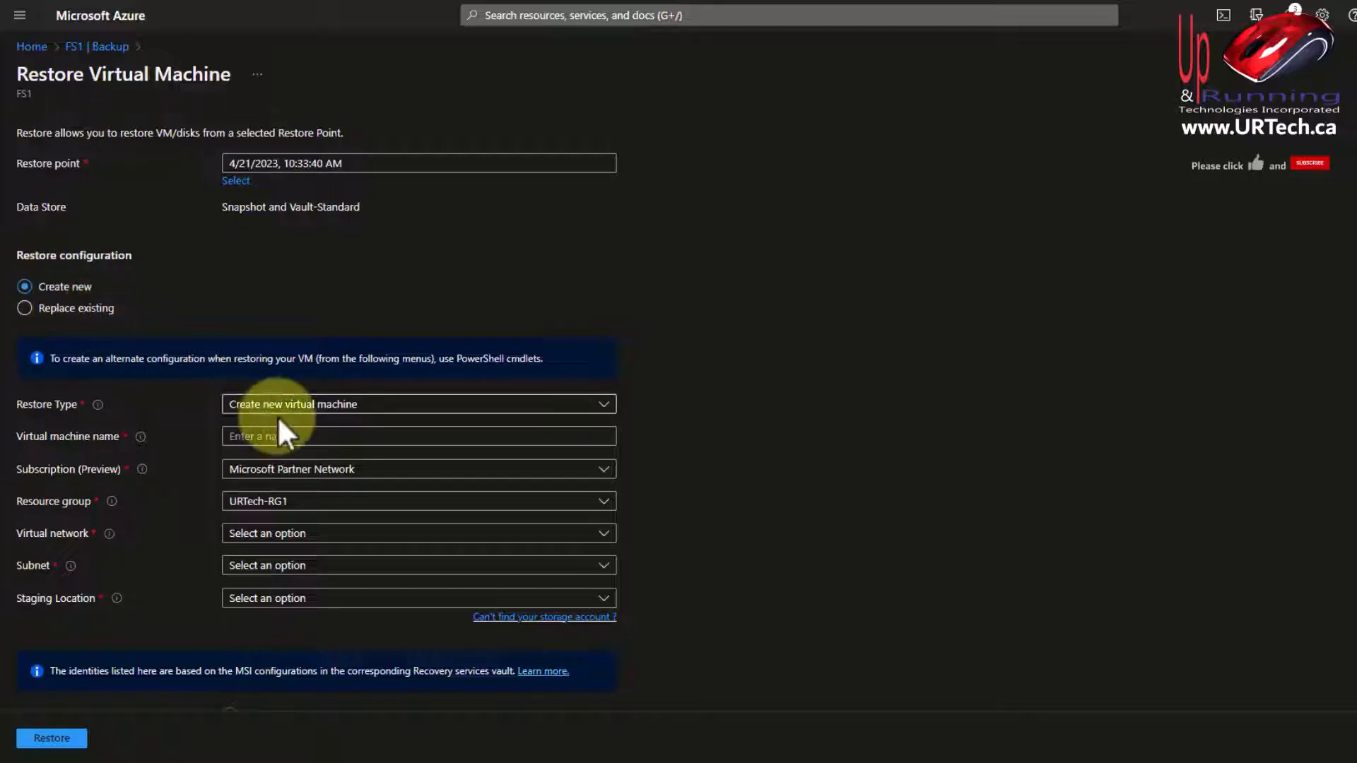
# - Set the restore to Replace existing with tstrest2023 (StandardLRS) as the staging location, and submit it
pyautogui.click(25, 308)
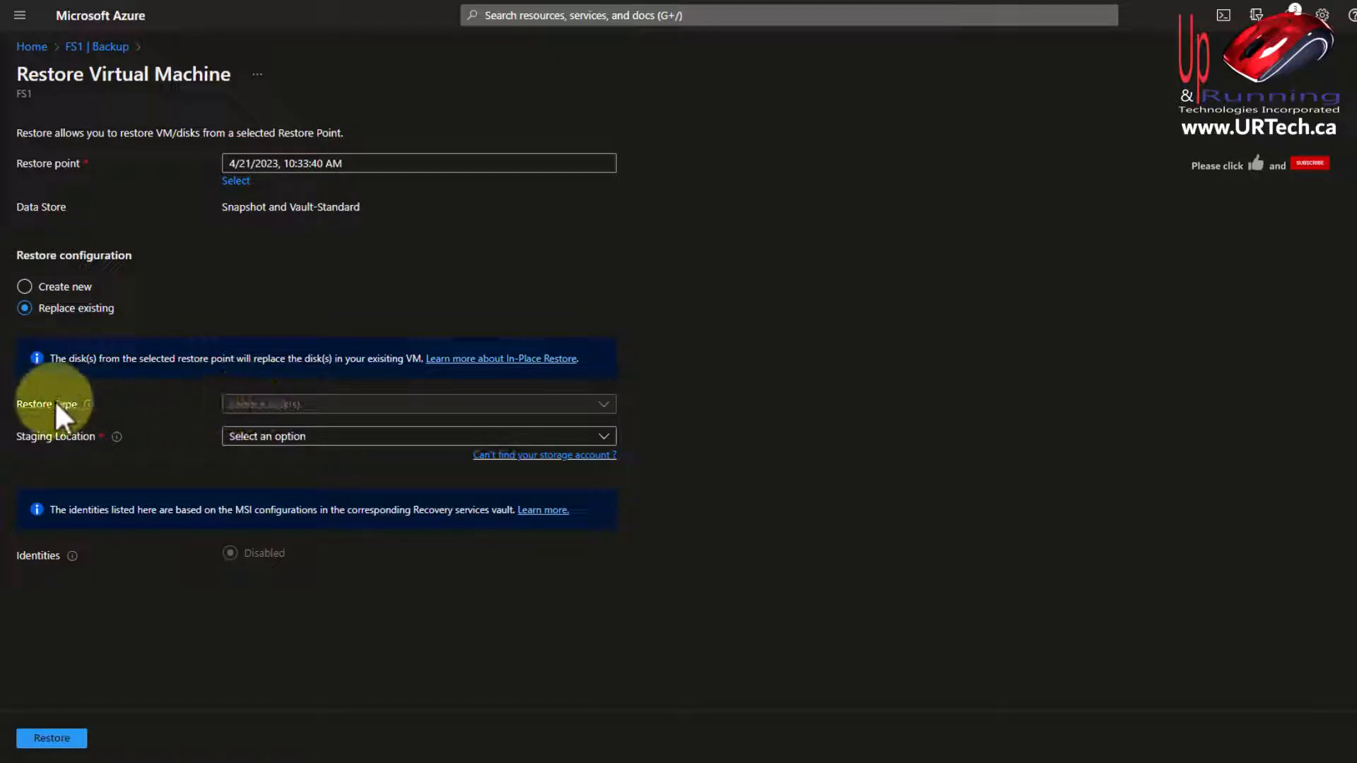
pyautogui.click(325, 437)
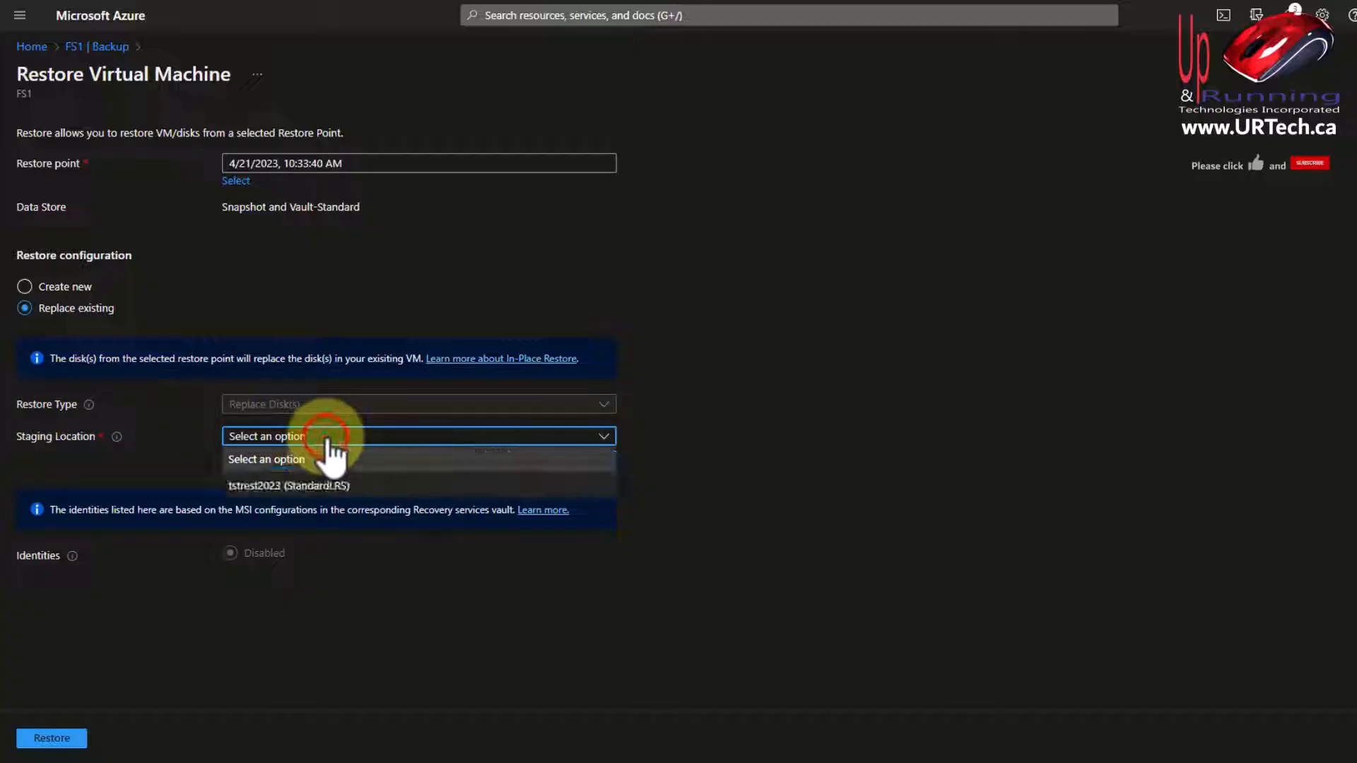
pyautogui.click(266, 485)
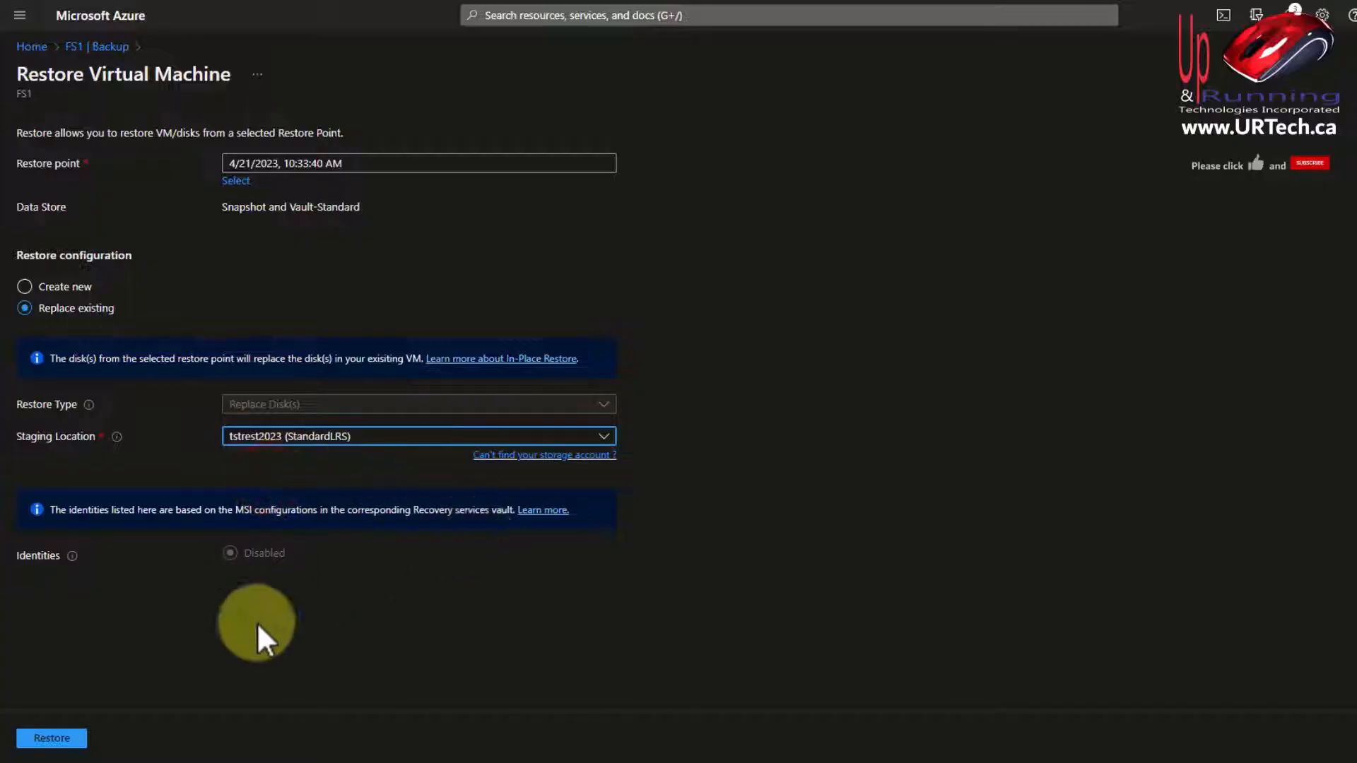
pyautogui.click(57, 738)
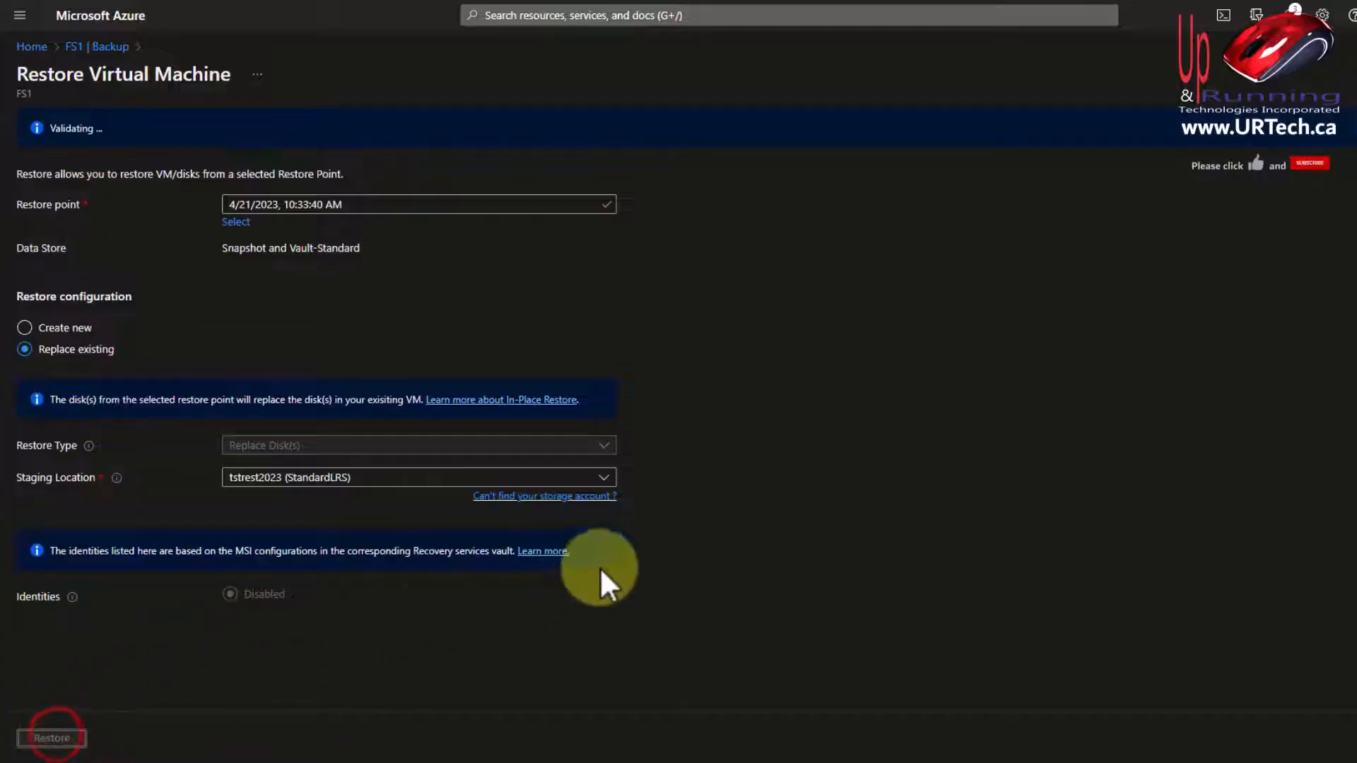
pyautogui.tripleClick(91, 128)
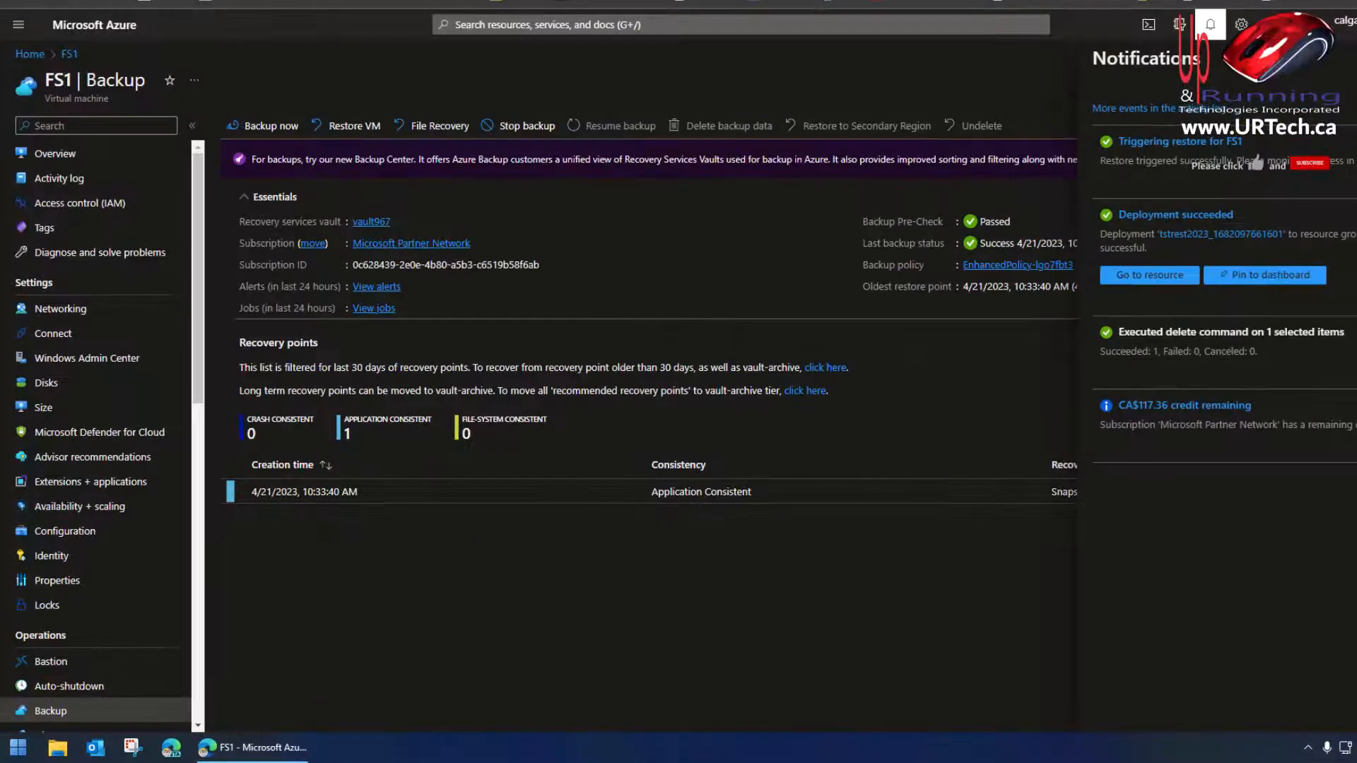
# - Open the backup jobs list in Backup center and check the status and duration of FS1's restore job
pyautogui.click(404, 160)
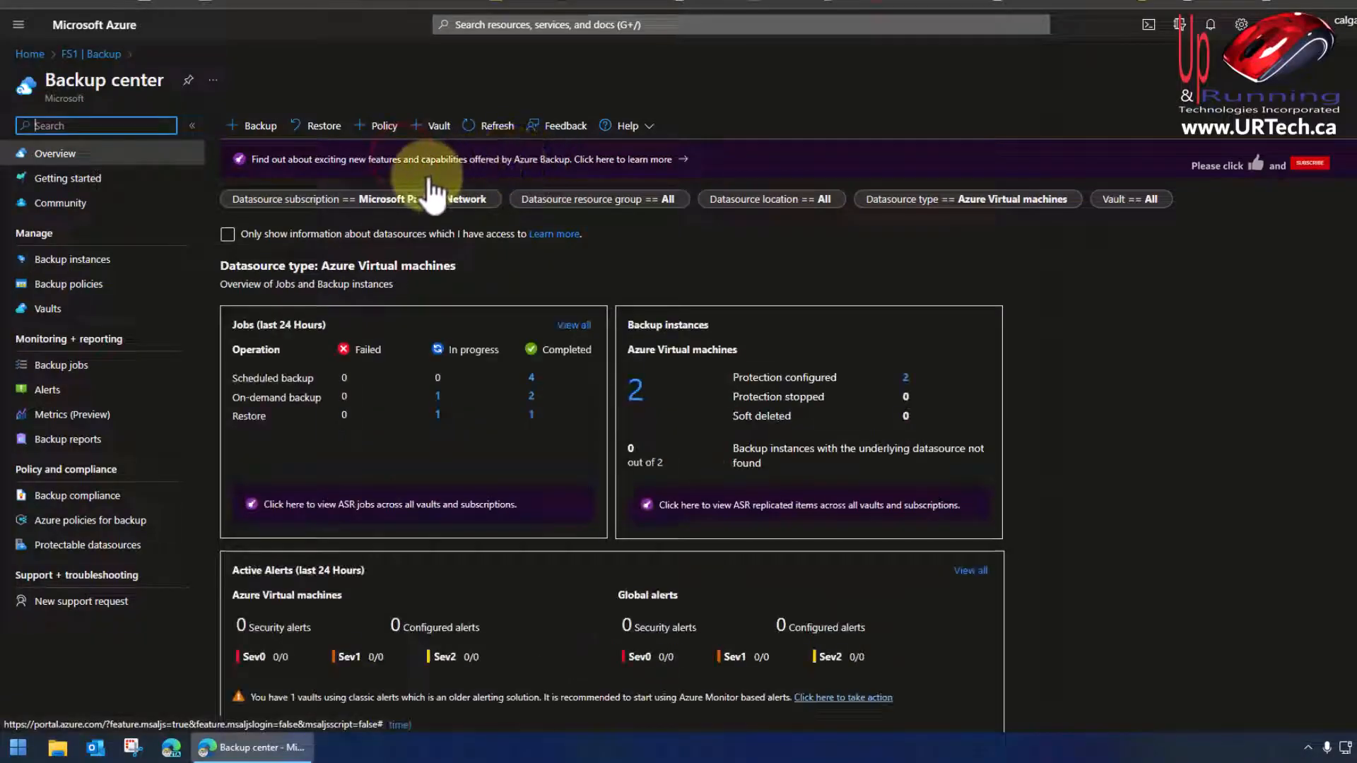
pyautogui.click(70, 366)
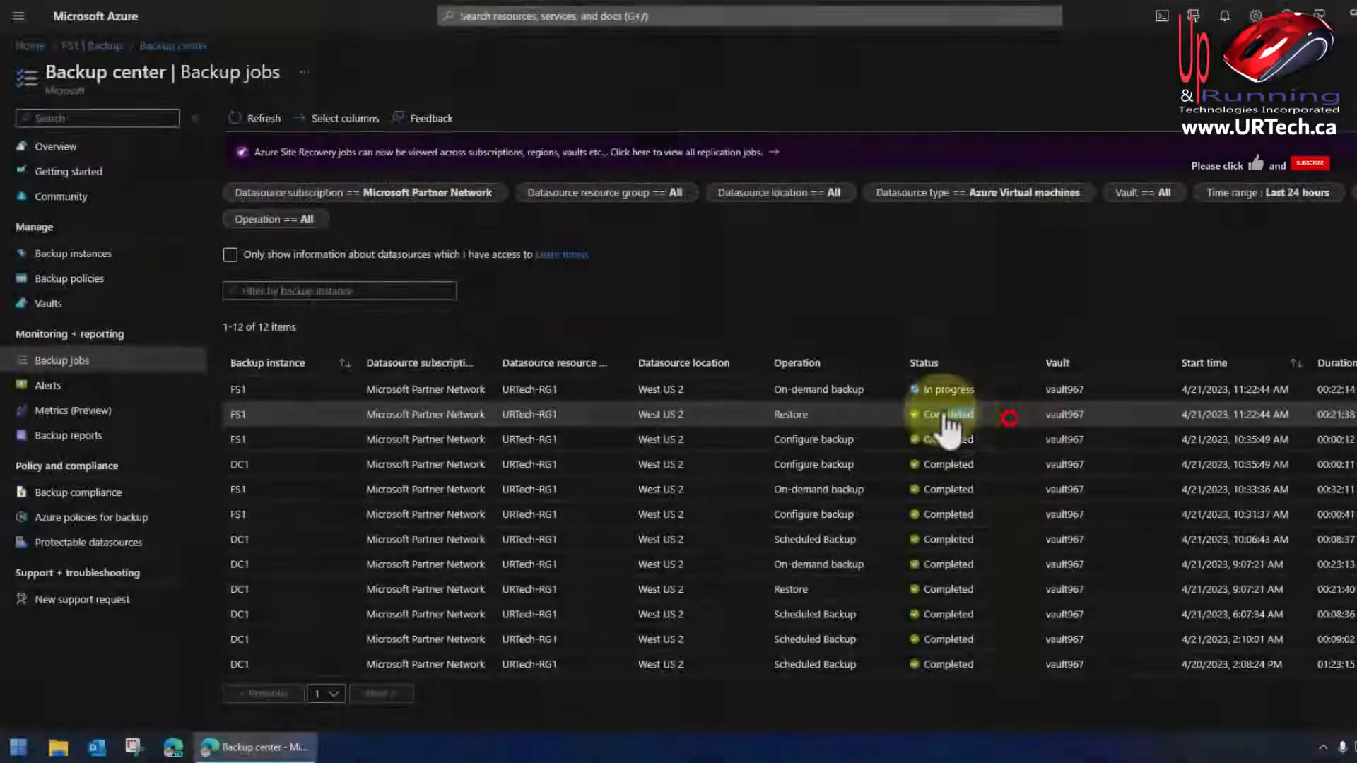
pyautogui.moveTo(948, 424); pyautogui.dragTo(999, 415)
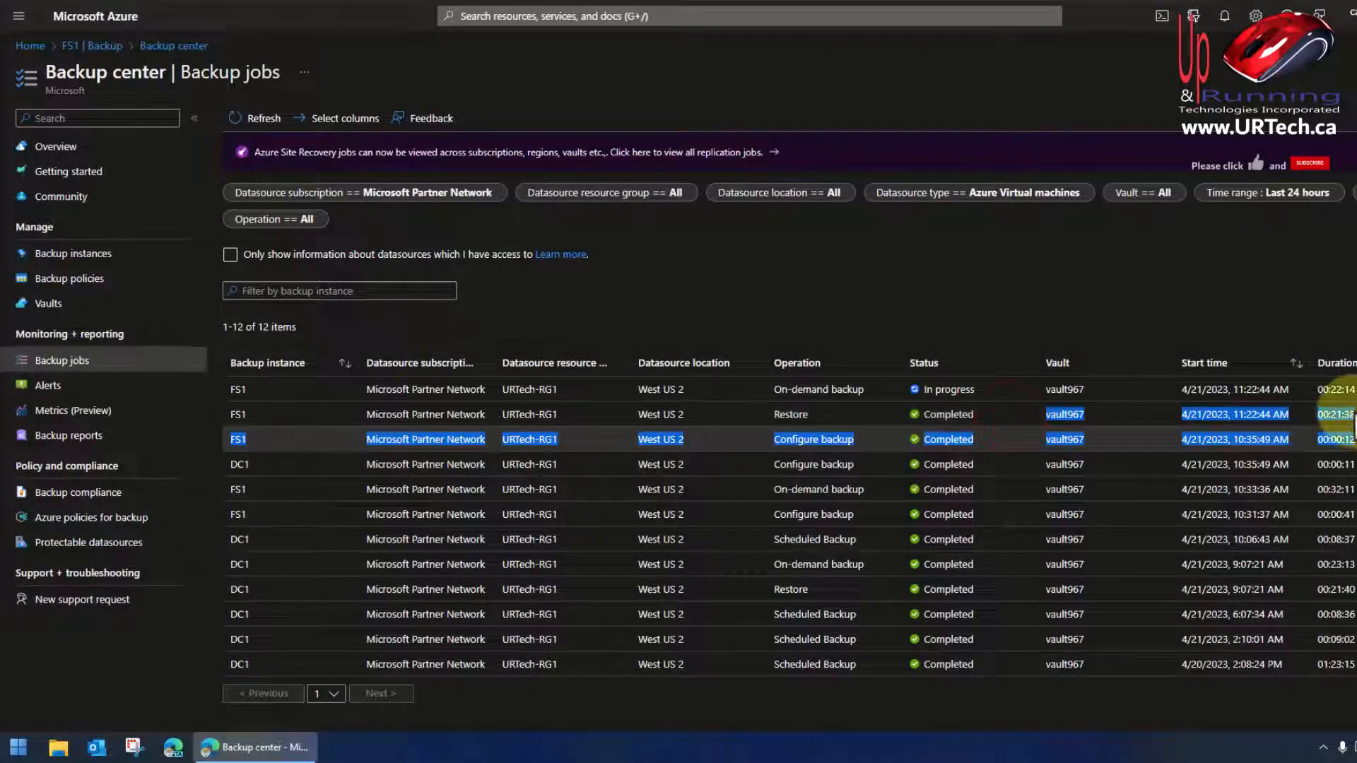
# - Return to the FS1 virtual machine's overview and start the machine
pyautogui.click(30, 45)
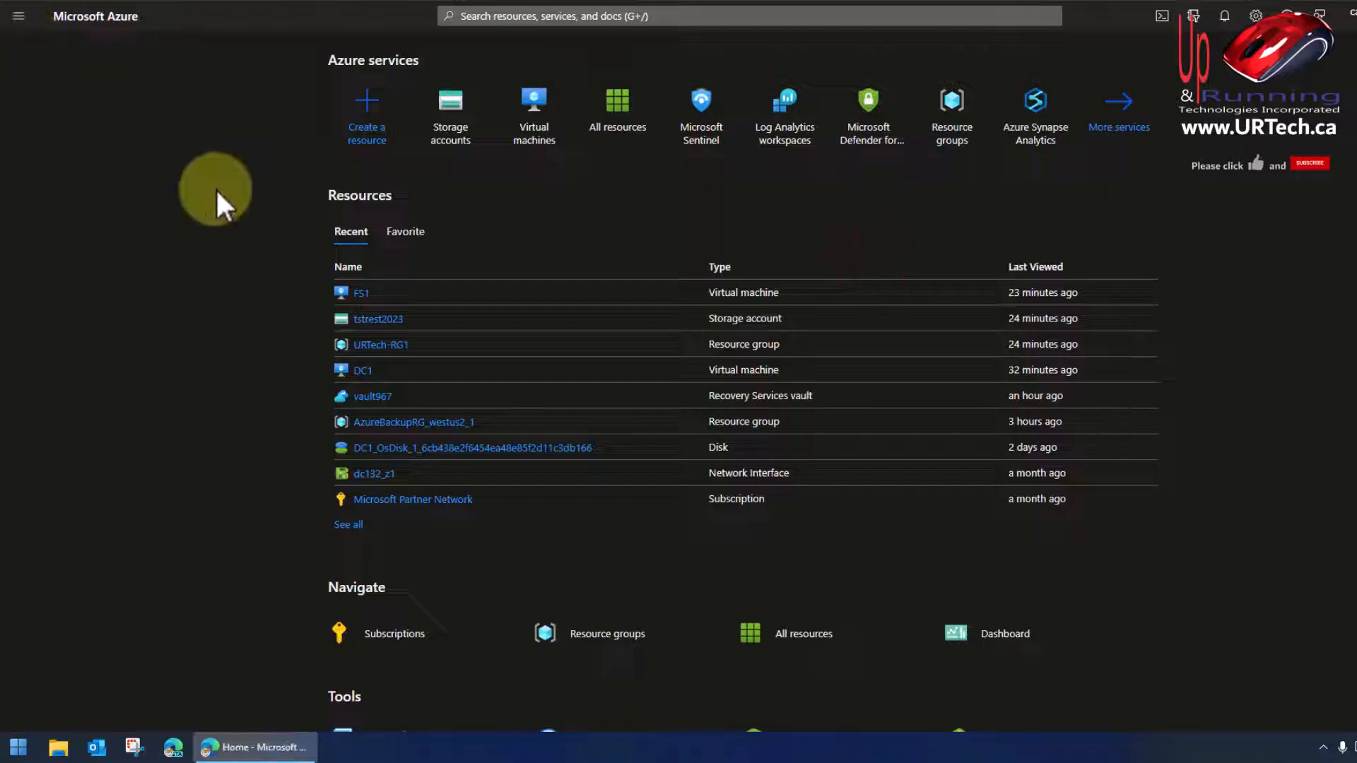
pyautogui.click(355, 292)
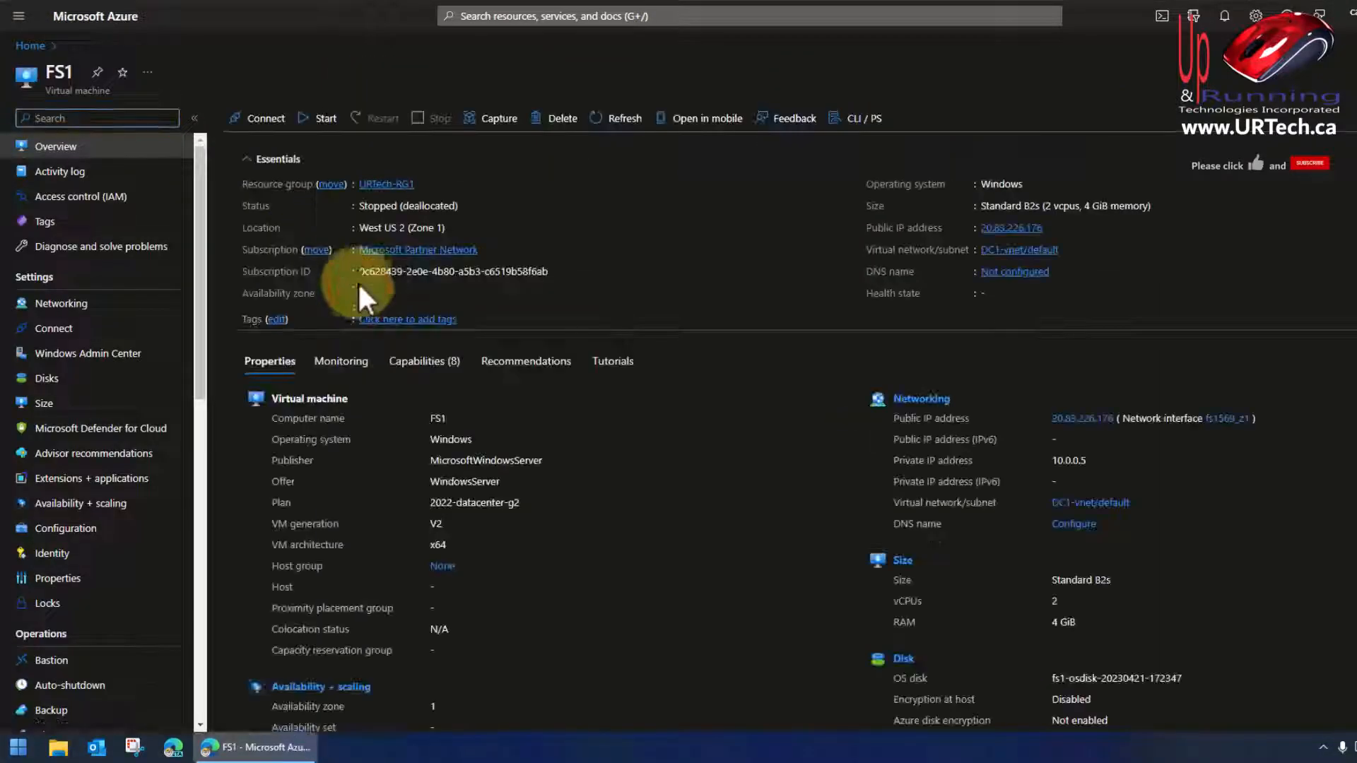
pyautogui.click(324, 120)
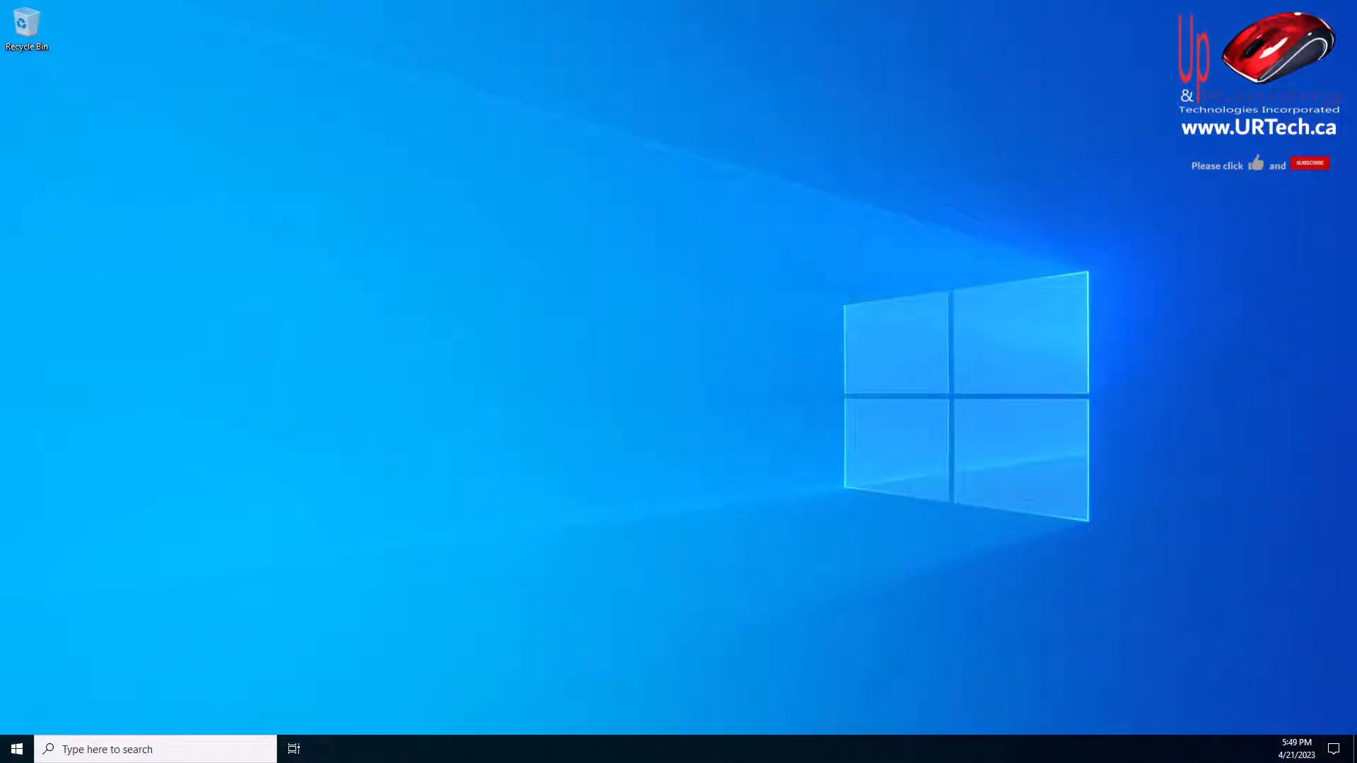
# - Choose the unresponsive Other Failure reason for the unexpected shutdown in Shutdown Event Tracker and submit it
pyautogui.click(625, 289)
pyautogui.click(624, 289)
pyautogui.click(624, 289)
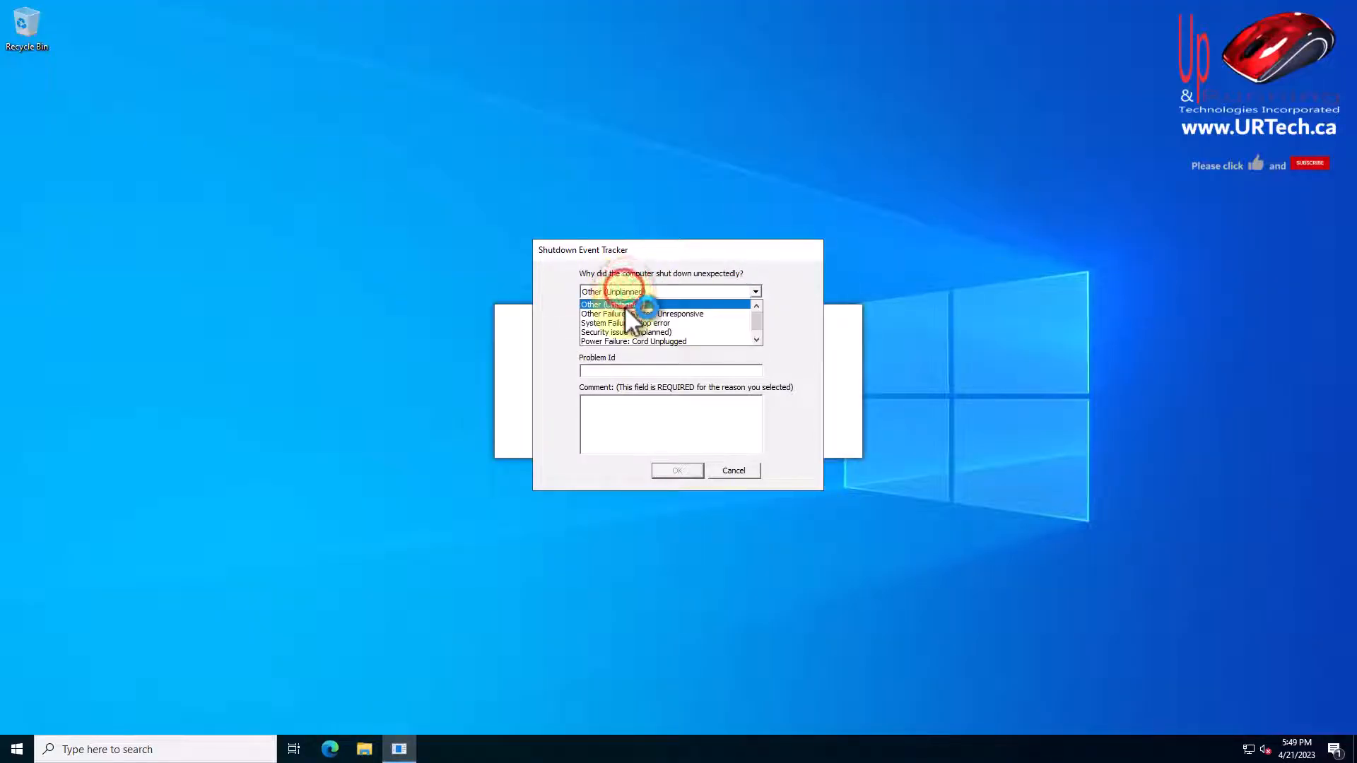
pyautogui.click(622, 313)
pyautogui.click(674, 470)
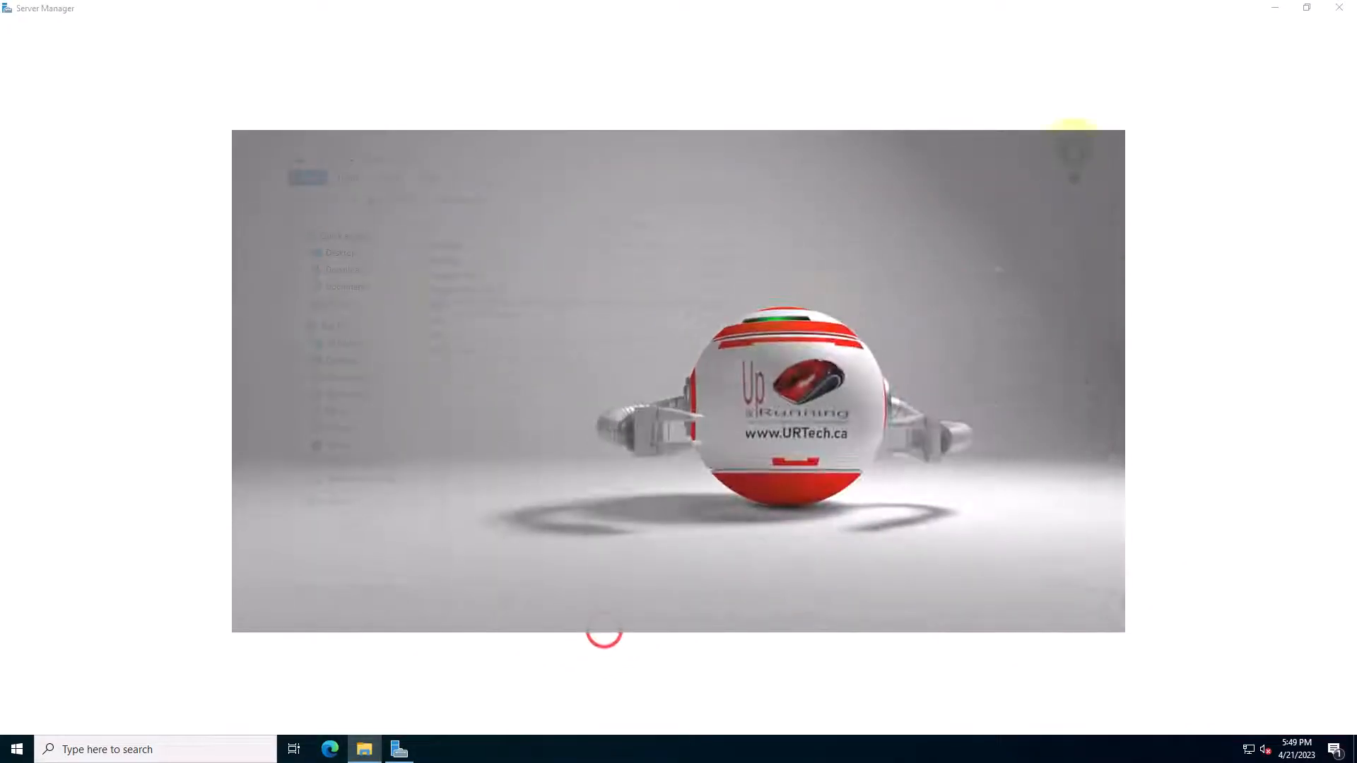
# - Close the File Explorer and Server Manager windows on the restored server
pyautogui.click(1073, 150)
pyautogui.click(1338, 7)
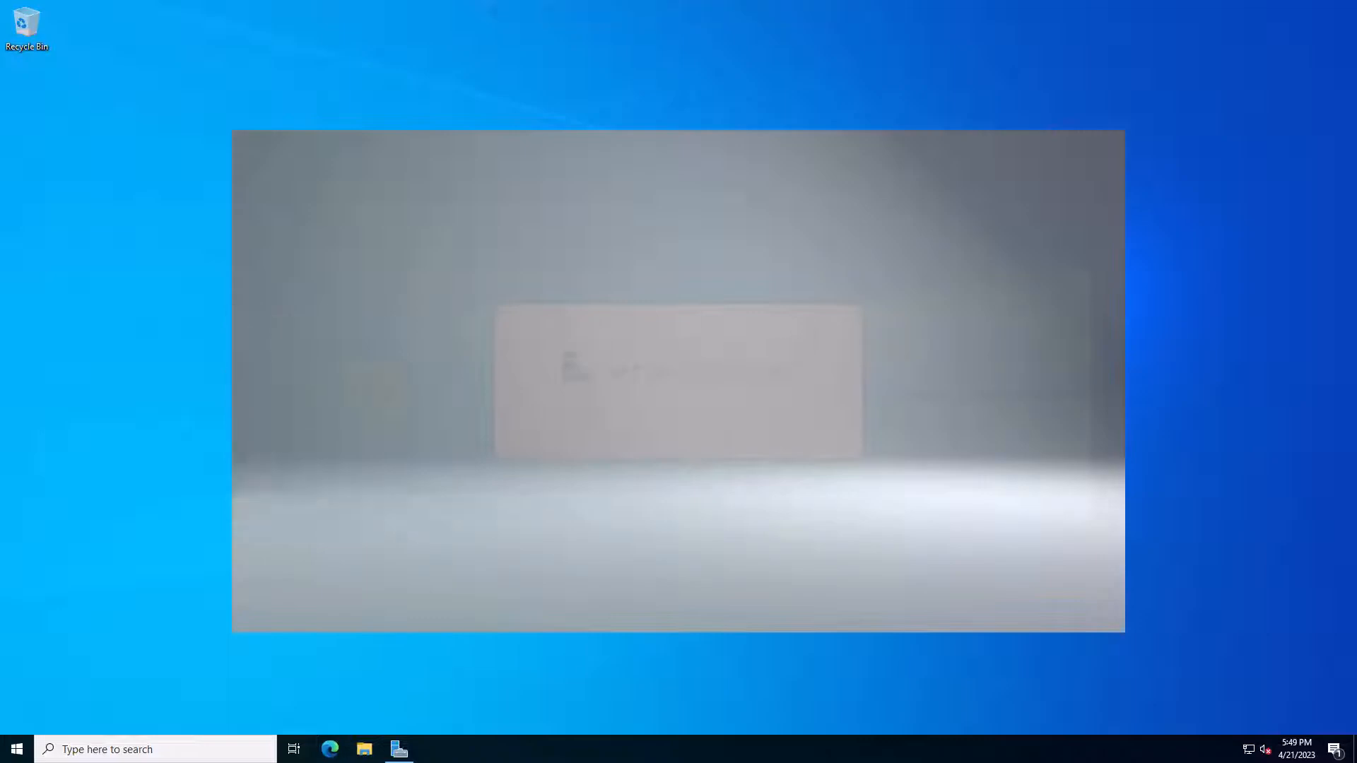